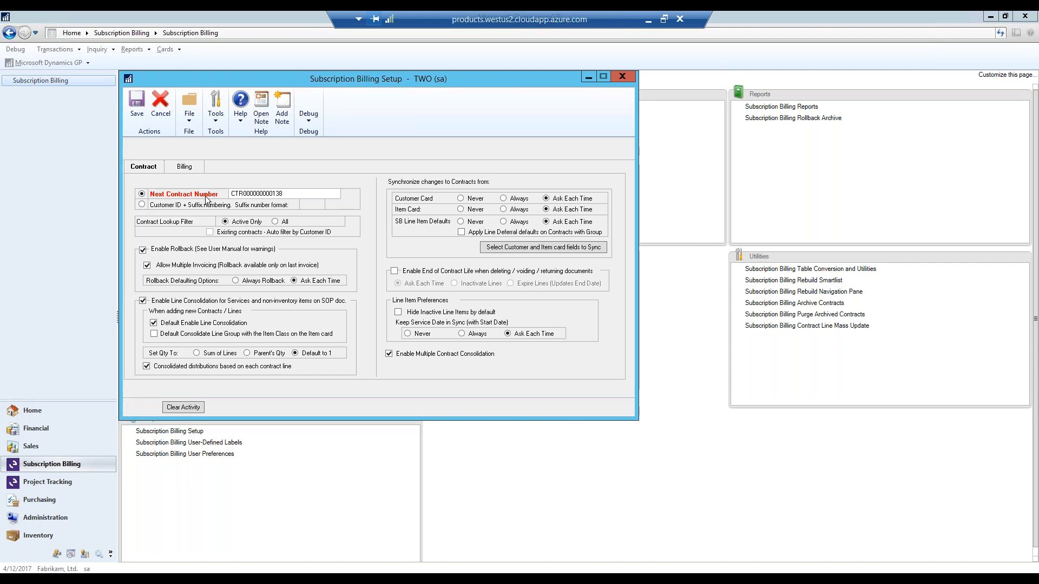
- Review the contract and billing settings in Subscription Billing Setup and look up the available sales process holds
left_click(179, 168)
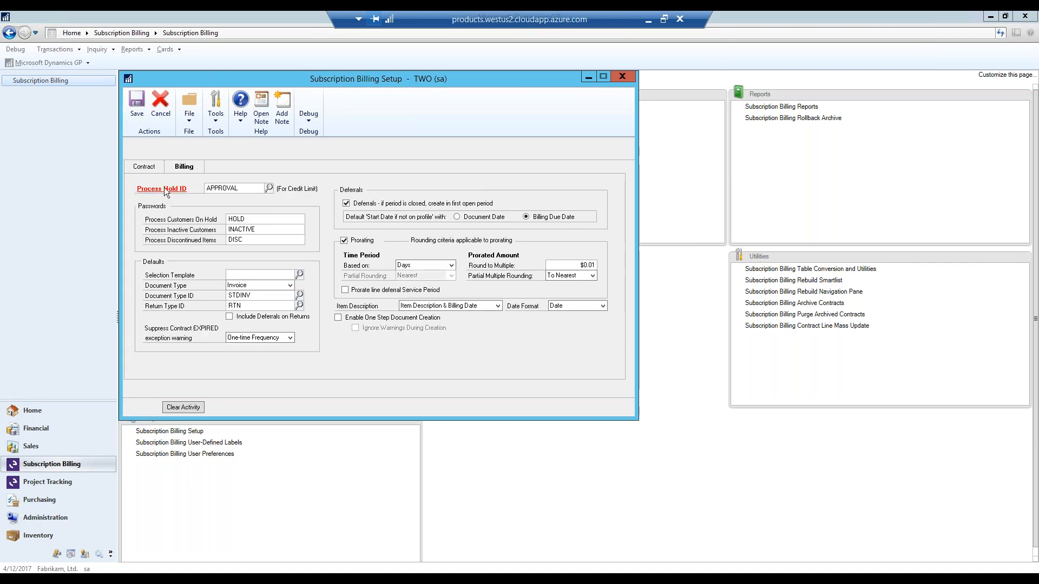
left_click(144, 168)
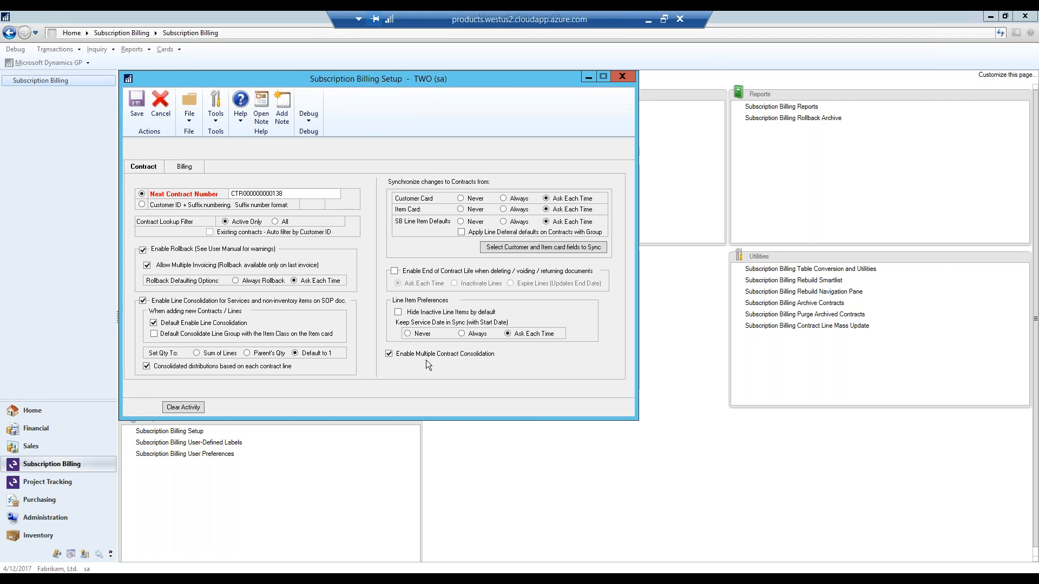
left_click(175, 165)
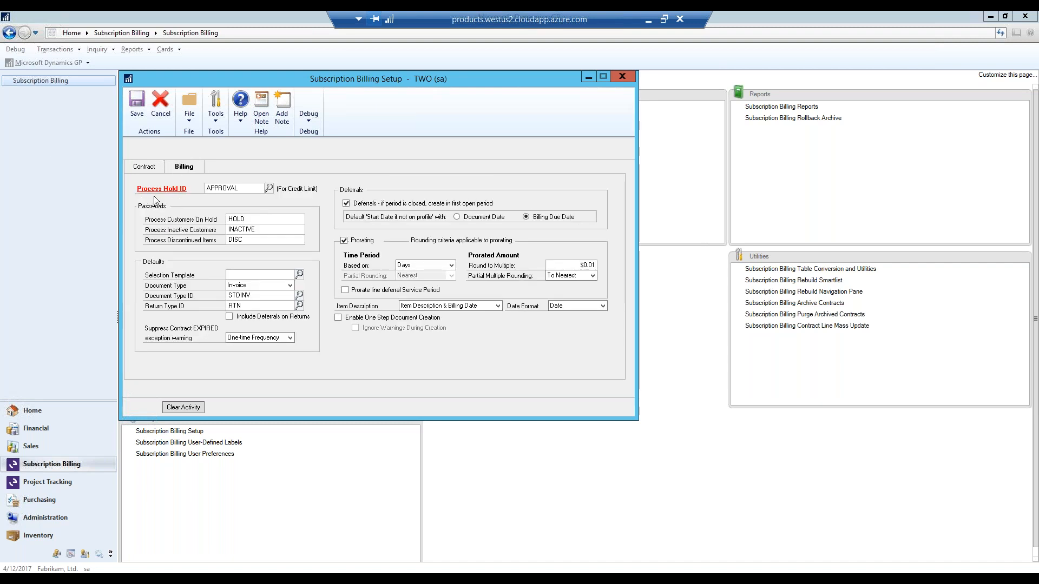
left_click(270, 188)
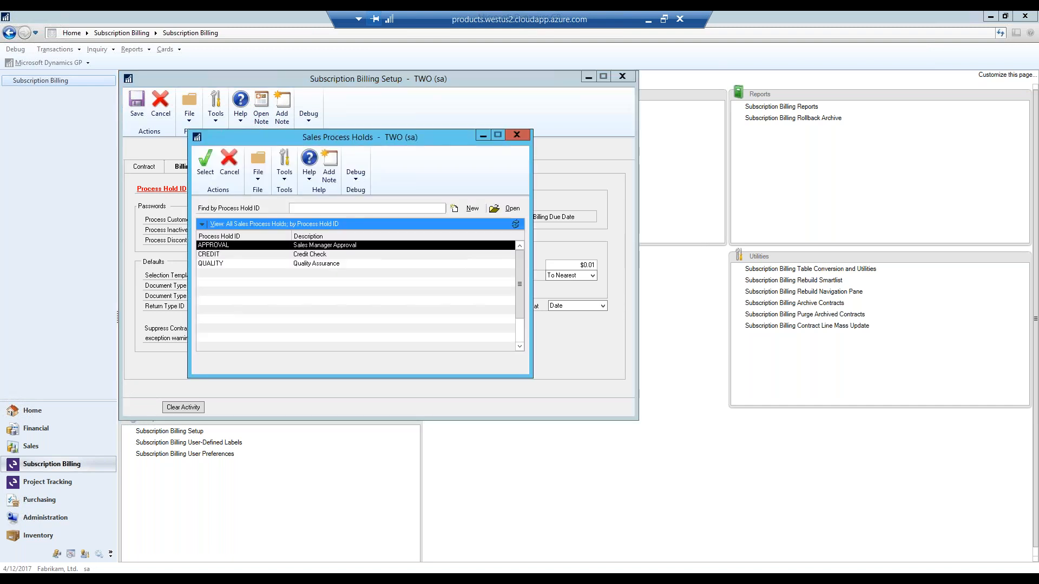
left_click(517, 135)
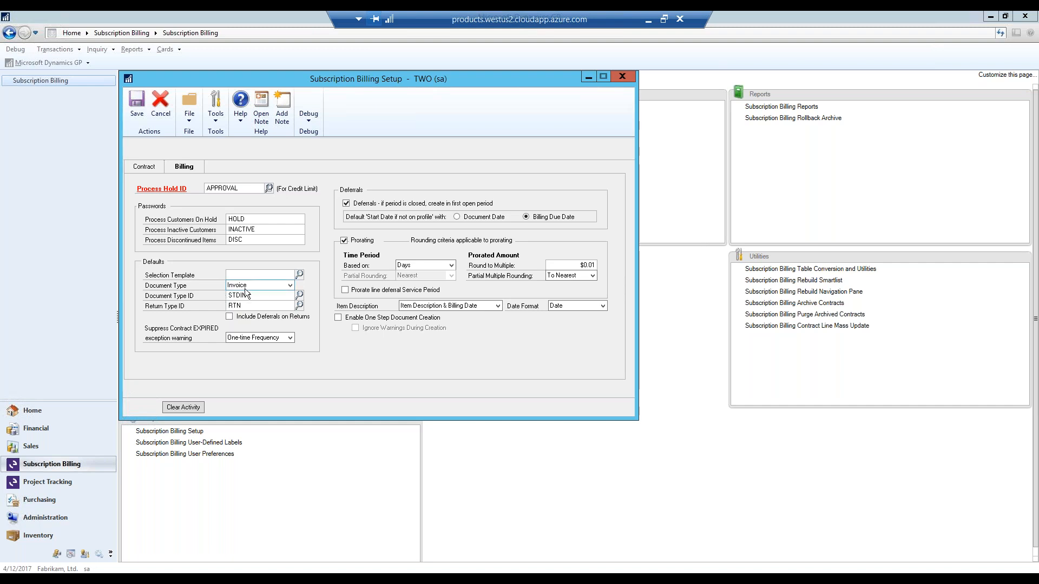
- Examine the billing defaults' document type options and look up the available invoice and return type IDs
left_click(290, 285)
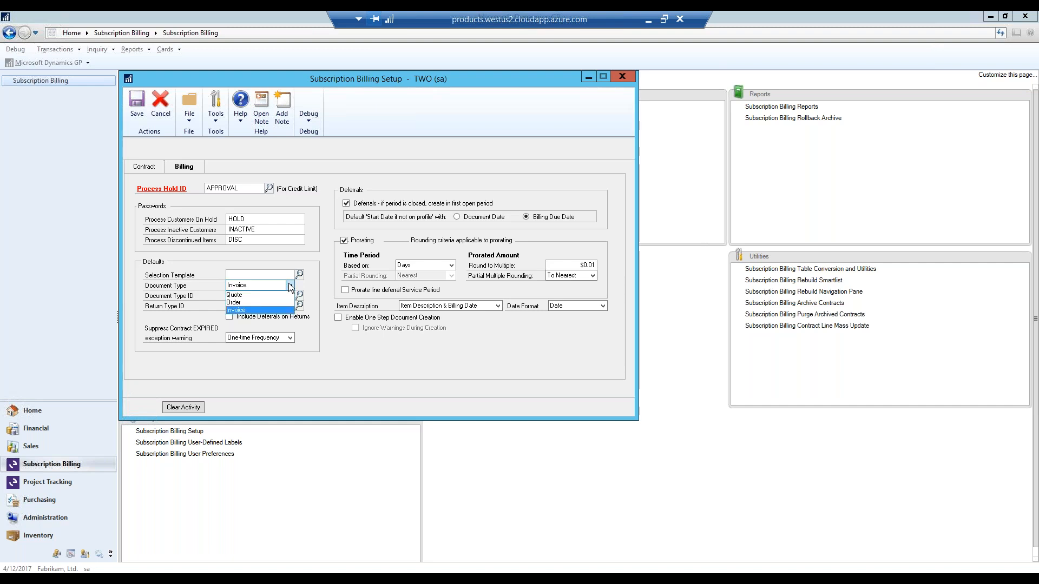
left_click(291, 285)
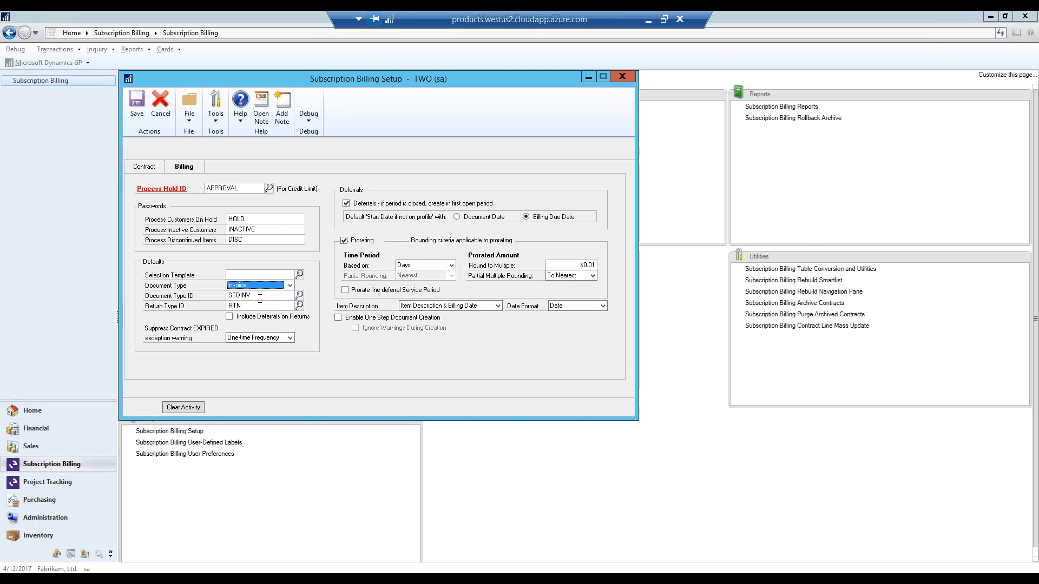
left_click(299, 296)
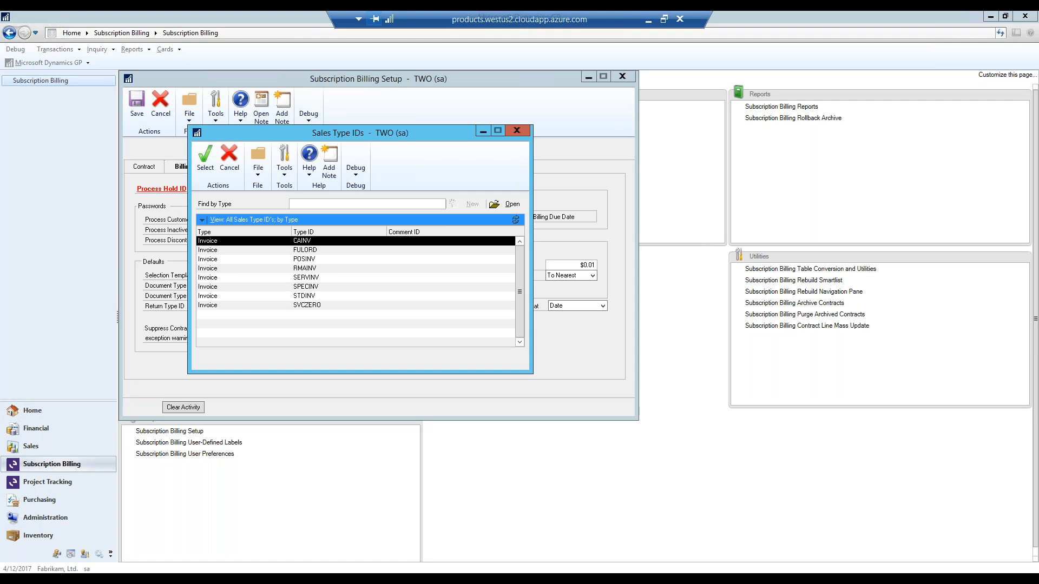
left_click(517, 132)
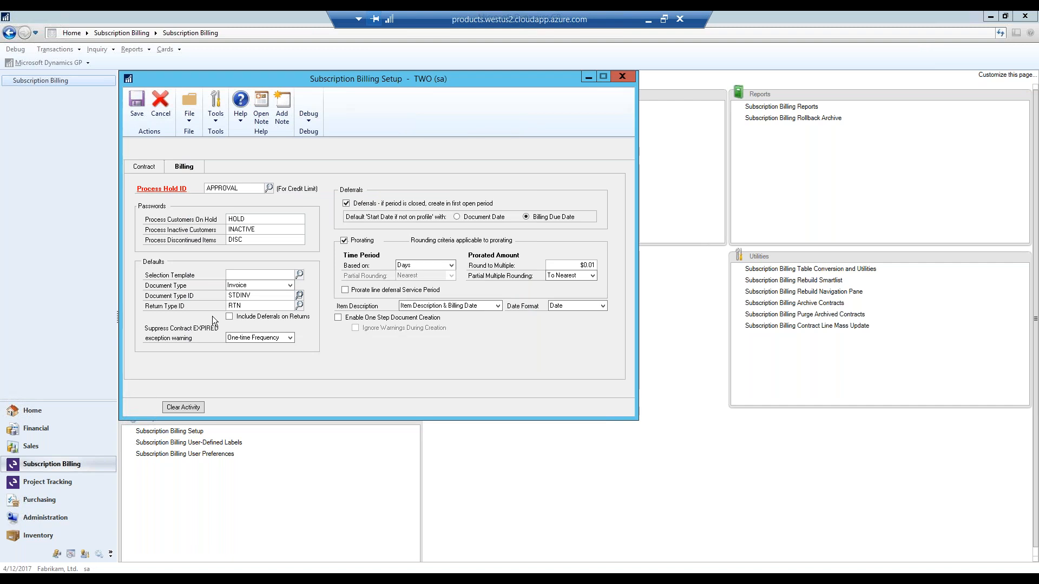
left_click(300, 307)
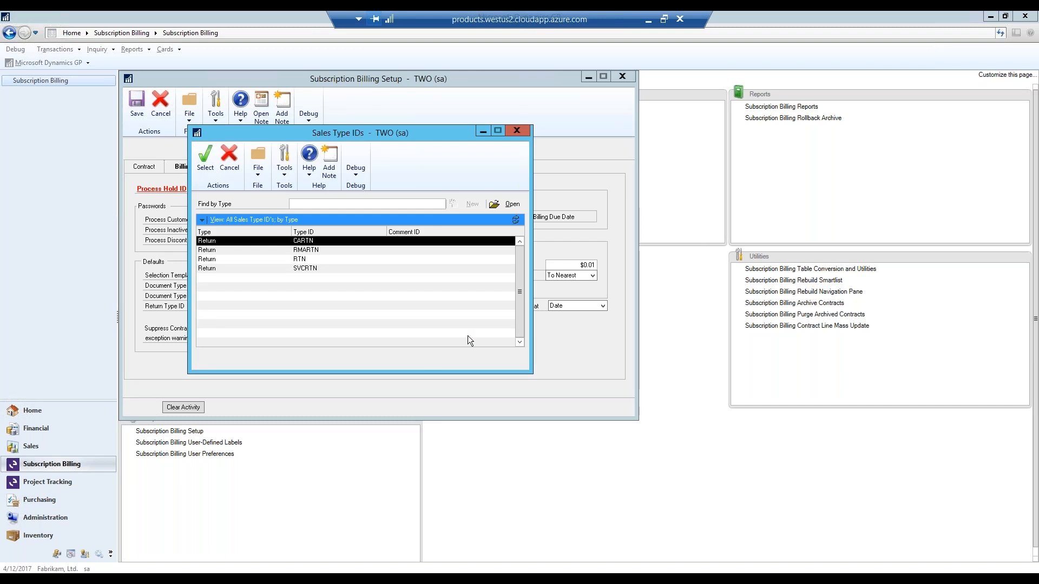
left_click(517, 131)
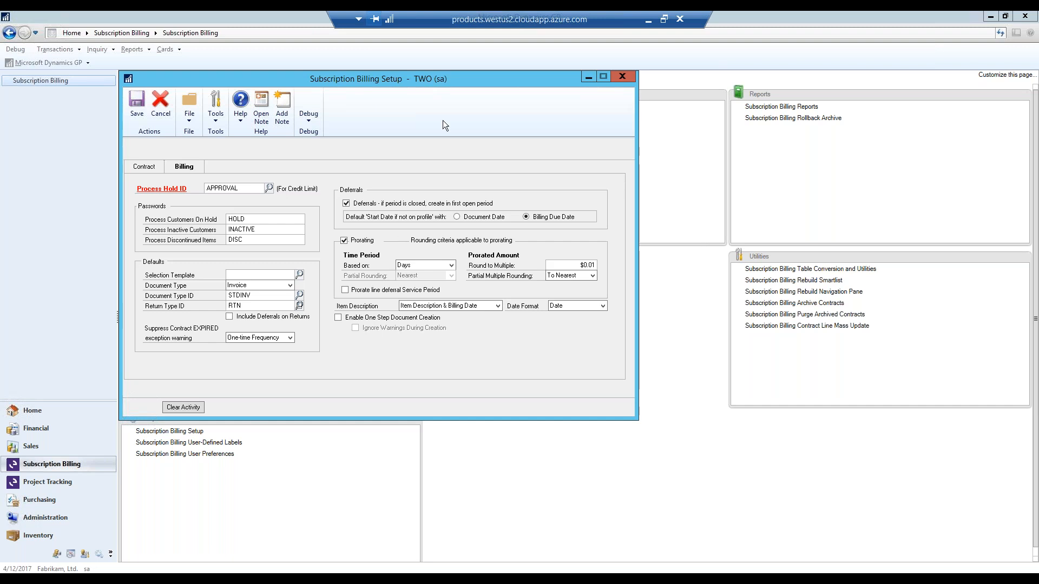
- Open the financial Deferral Setup window and show it side by side with Subscription Billing Setup
left_click_drag(413, 80, 778, 84)
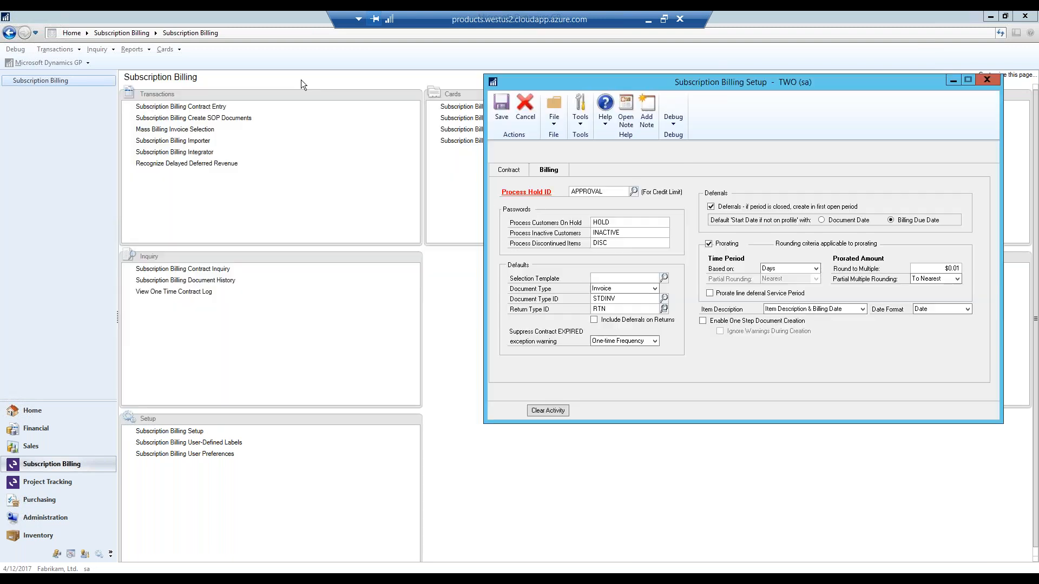
left_click(80, 64)
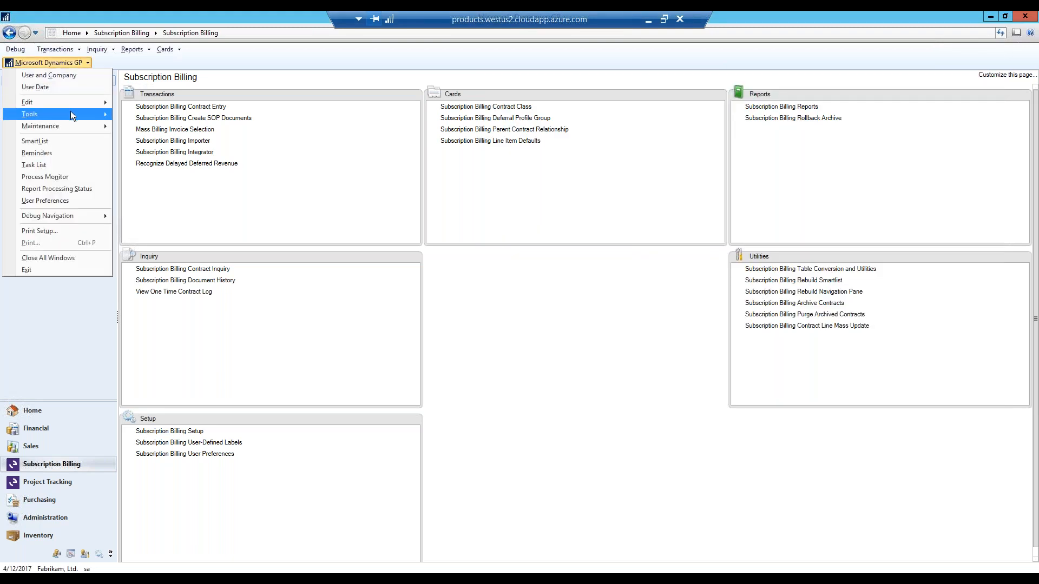
mouse_move(70, 111)
mouse_move(142, 116)
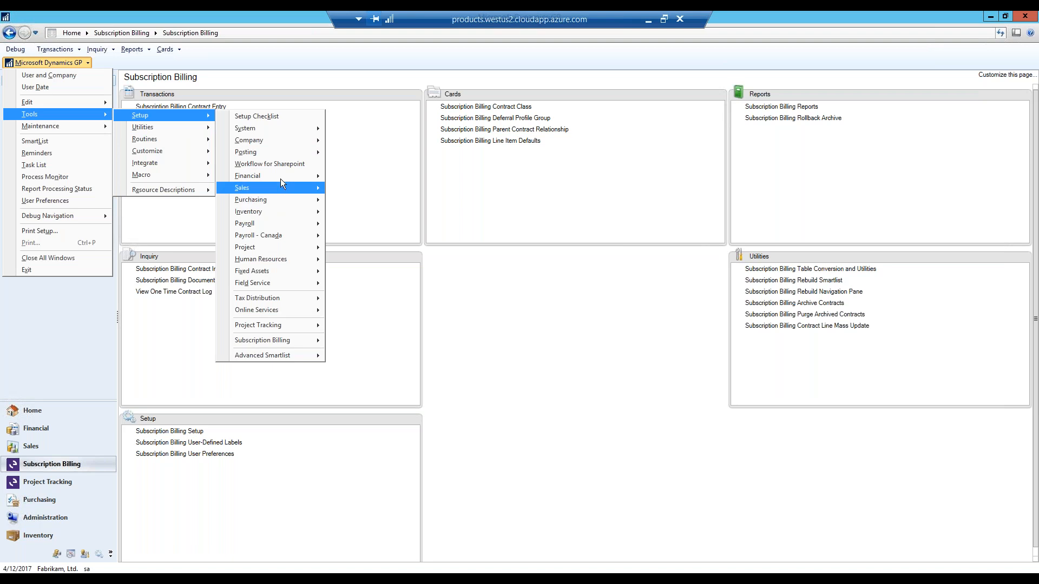
mouse_move(287, 177)
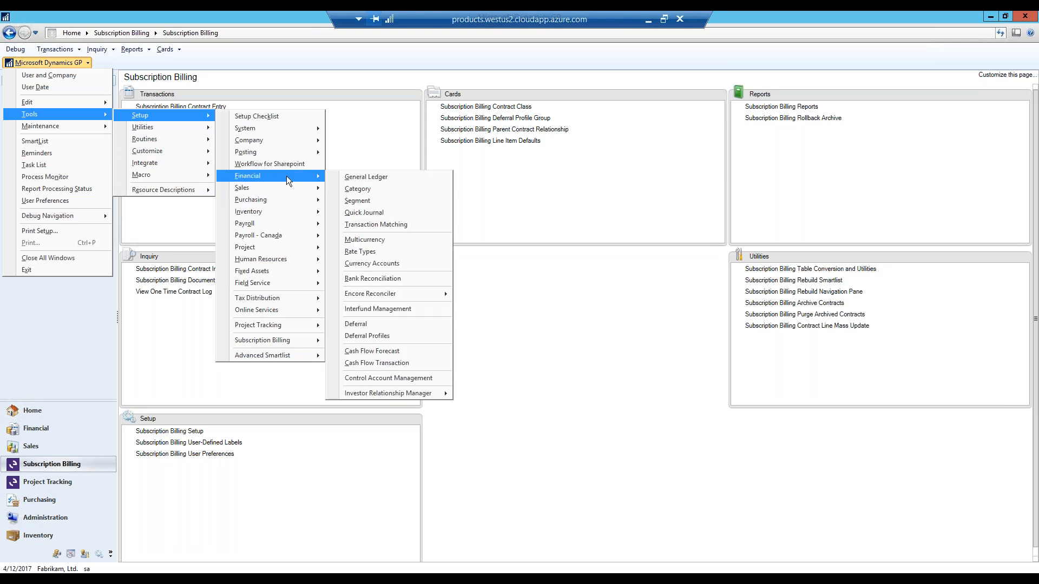
left_click(413, 325)
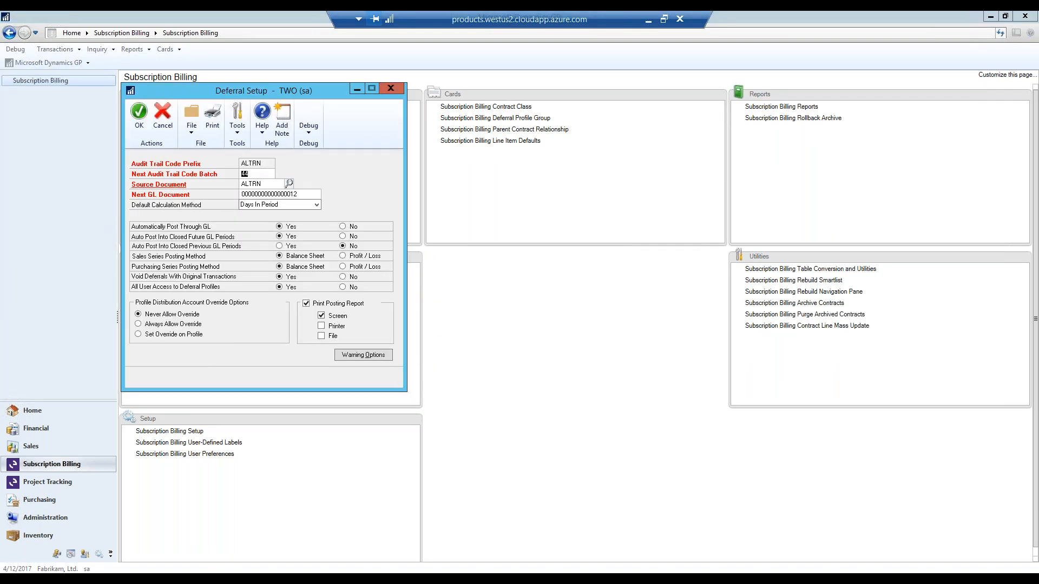
key("alt+Tab")
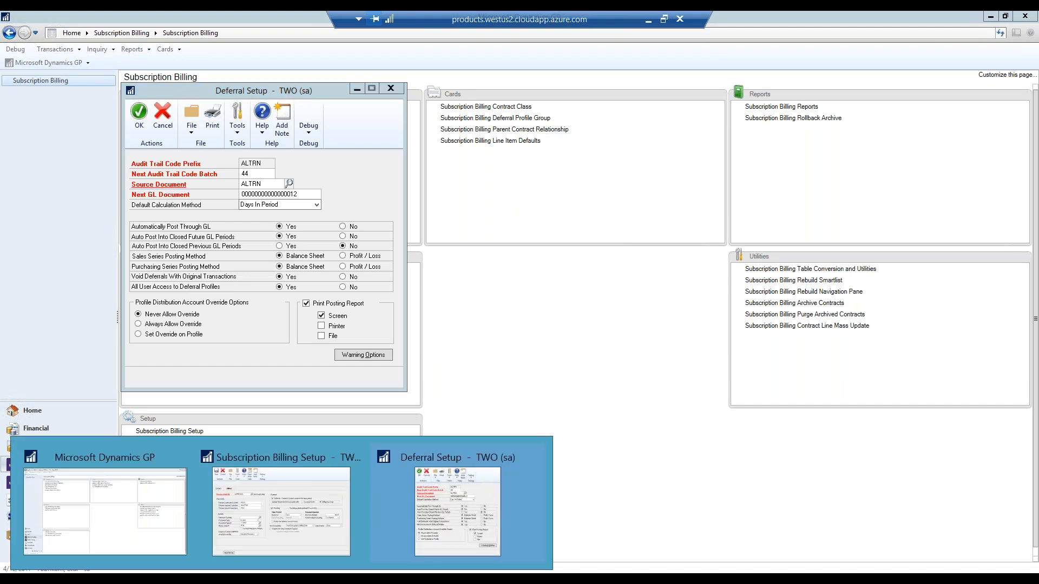
left_click(329, 554)
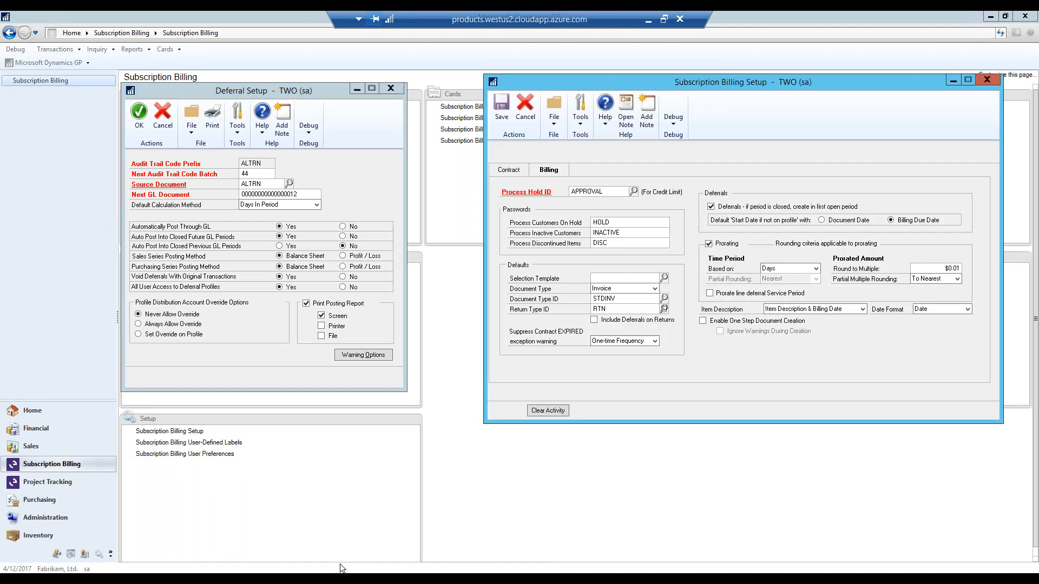
- Examine the default calculation method options in Deferral Setup and close that window
left_click(317, 205)
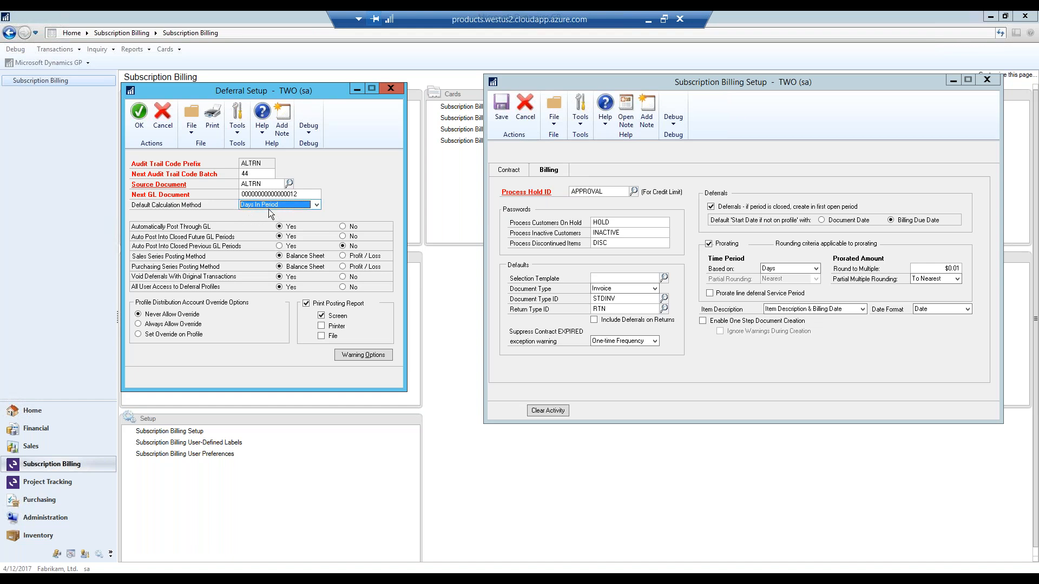
left_click(316, 205)
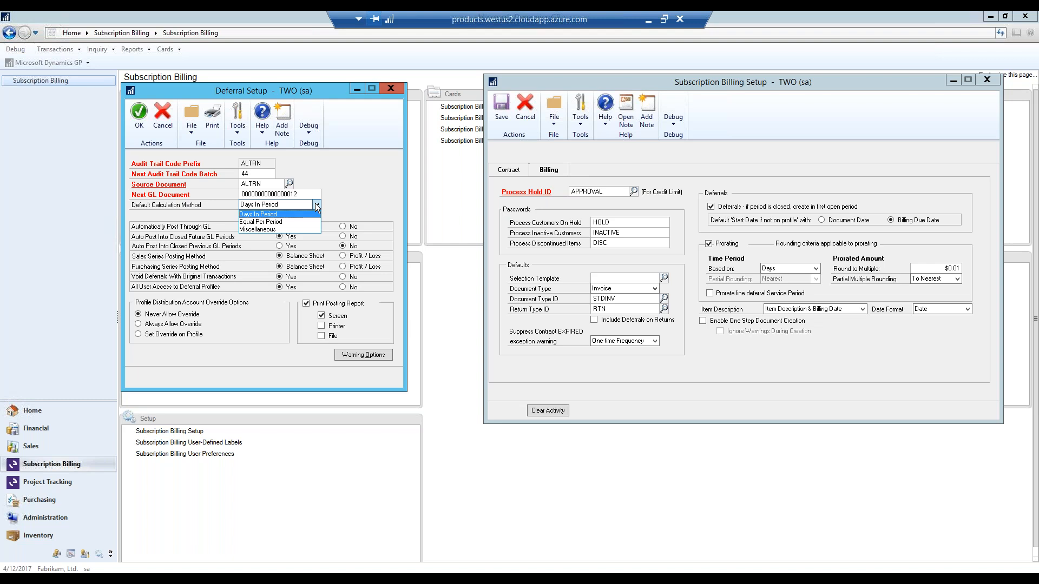
left_click(314, 212)
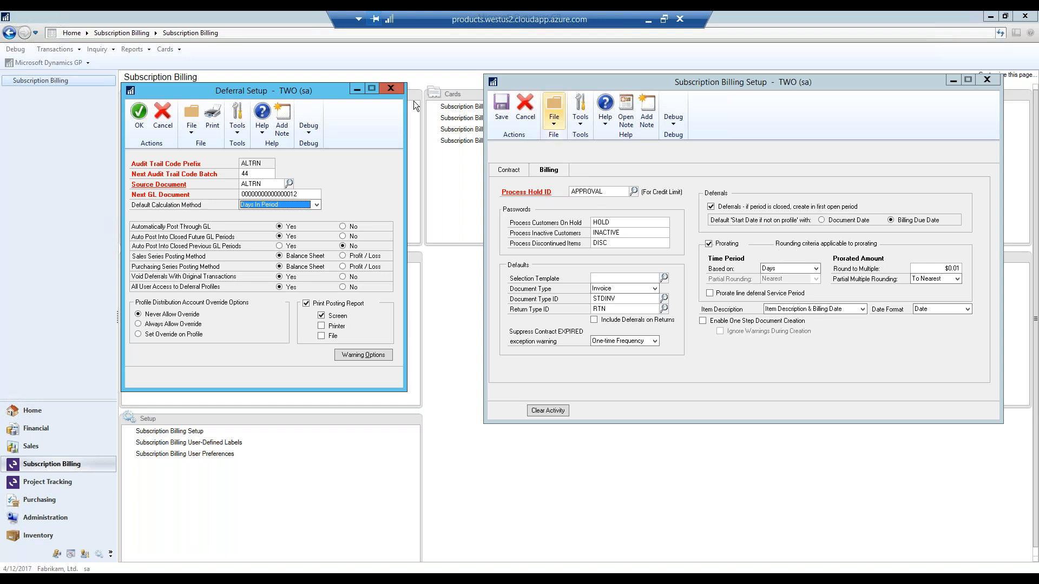
left_click(391, 88)
- Examine the prorating time period and item description options, and close Subscription Billing Setup
left_click_drag(733, 82, 523, 91)
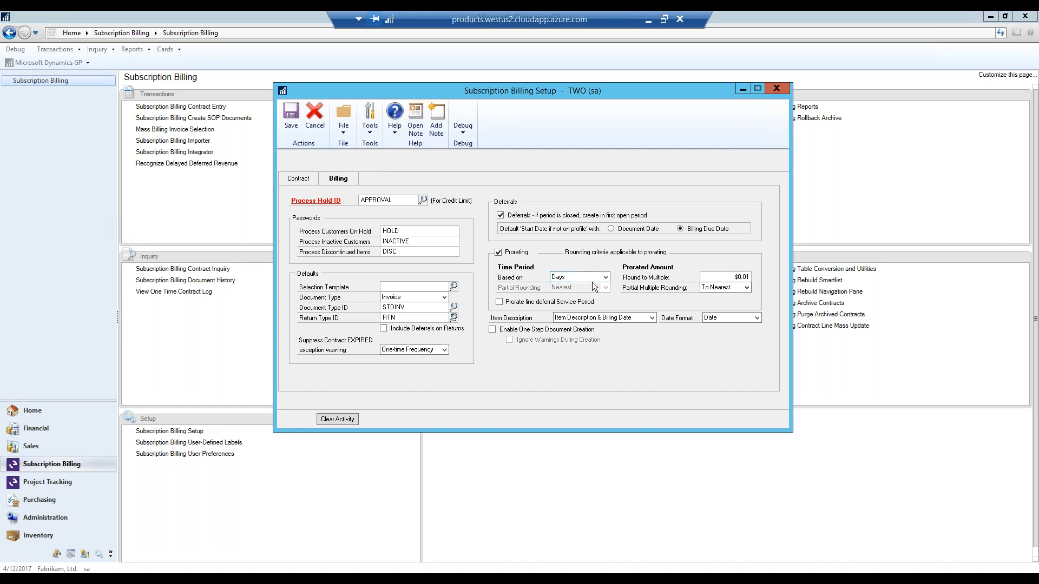
left_click(606, 277)
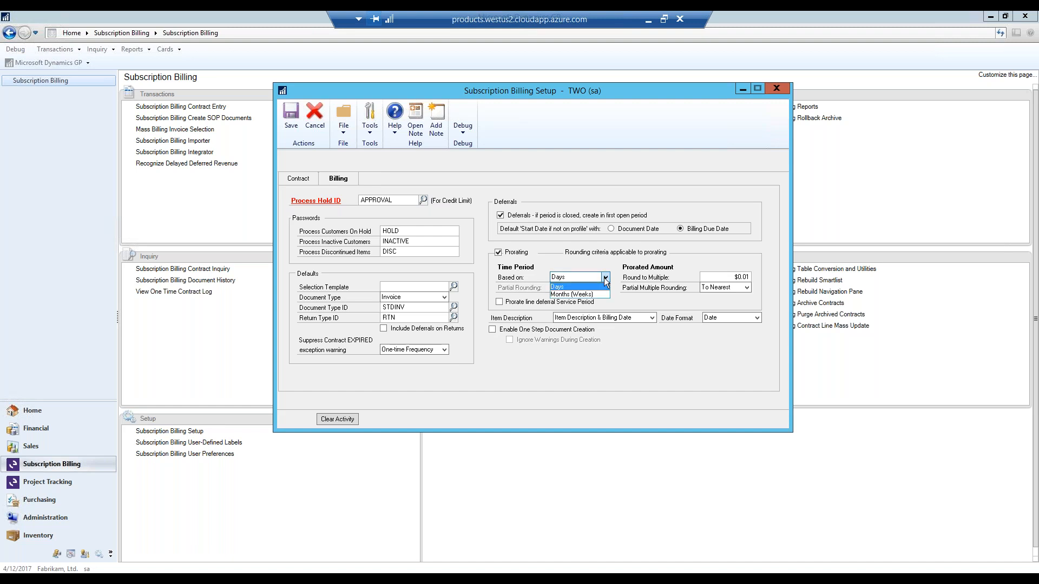
left_click(606, 278)
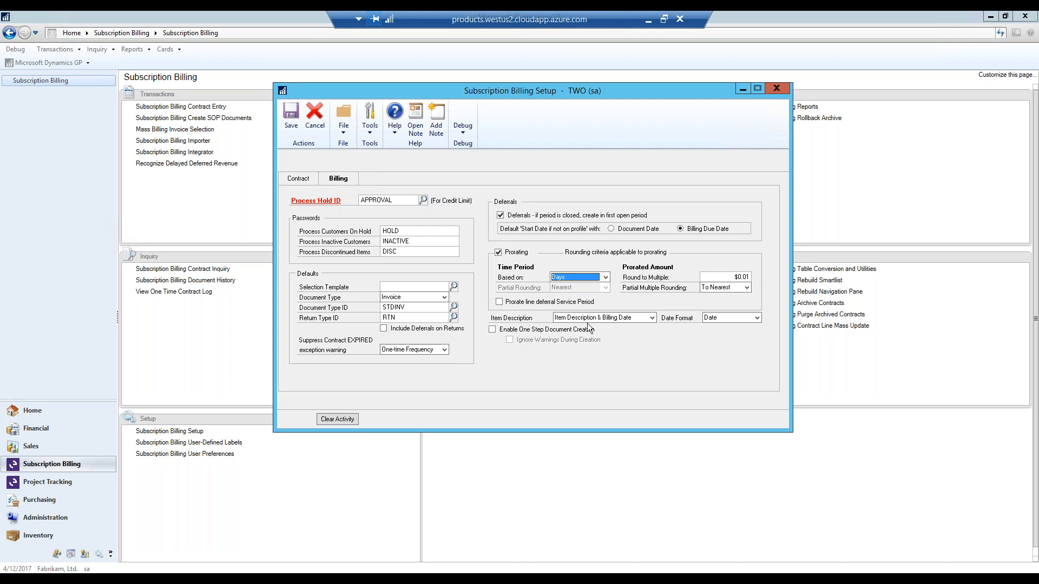
left_click(652, 322)
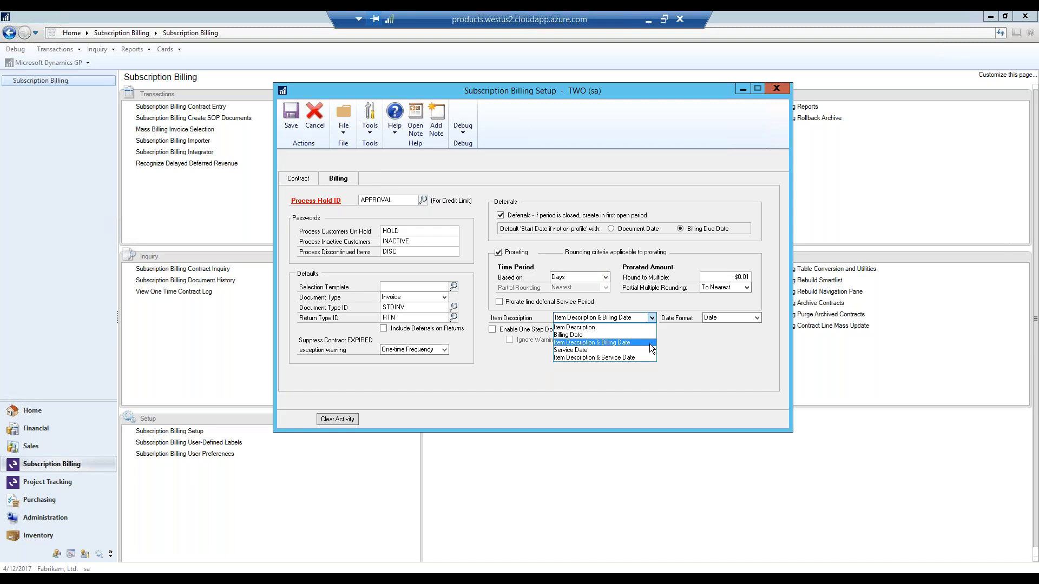
left_click(611, 343)
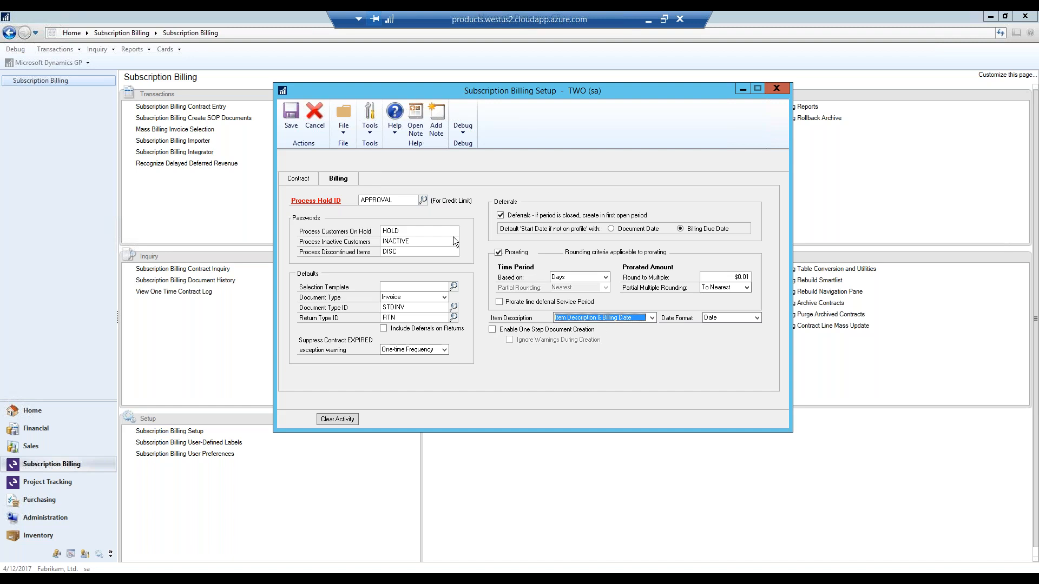
left_click(297, 182)
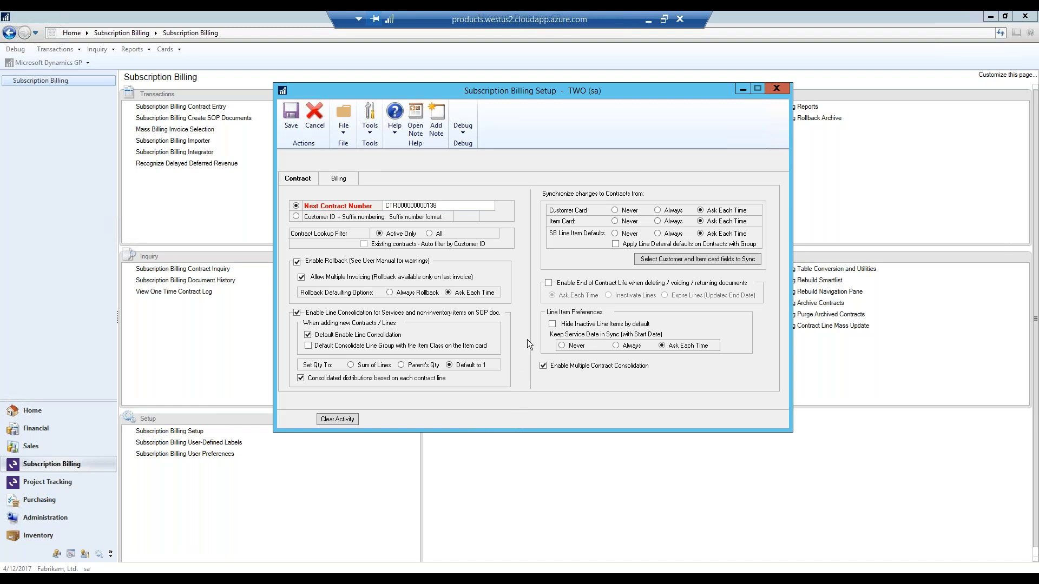
left_click(783, 91)
- Start a new contract in Subscription Billing Contract Entry for the customer Aaron Fitz Electrical
left_click(156, 108)
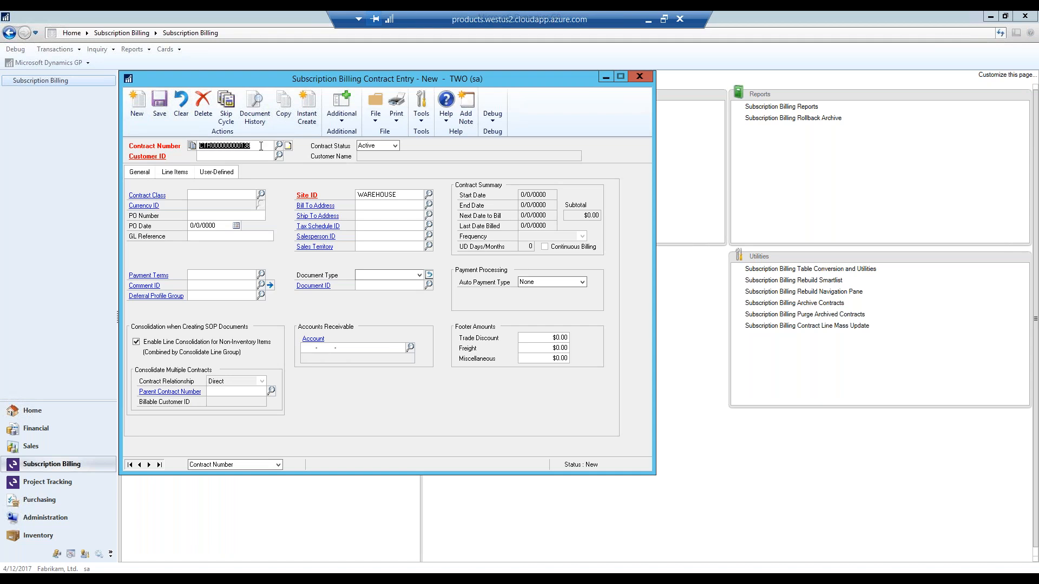
left_click(261, 146)
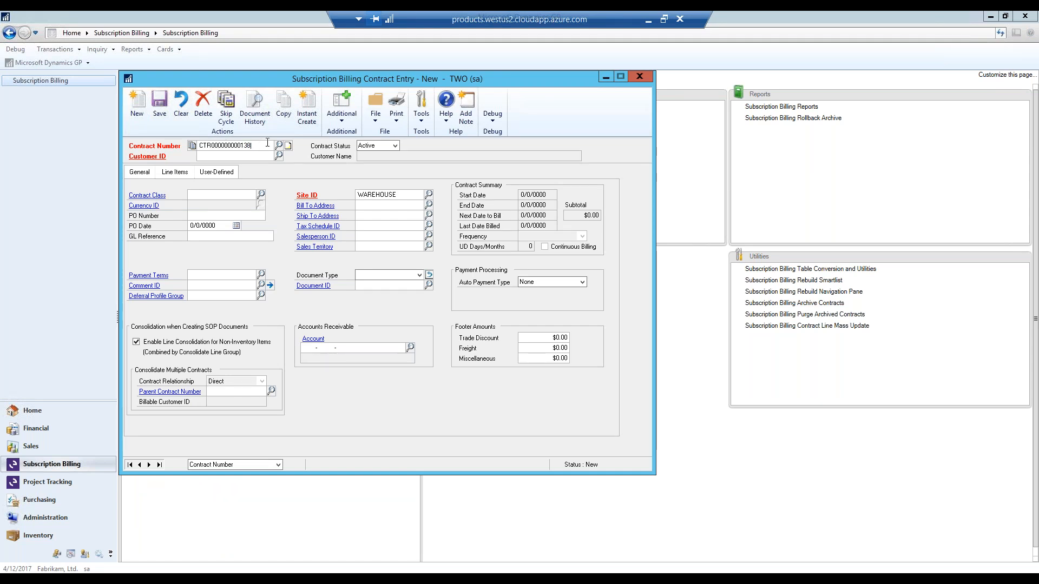
left_click_drag(199, 145, 218, 145)
left_click(288, 145)
left_click(351, 179)
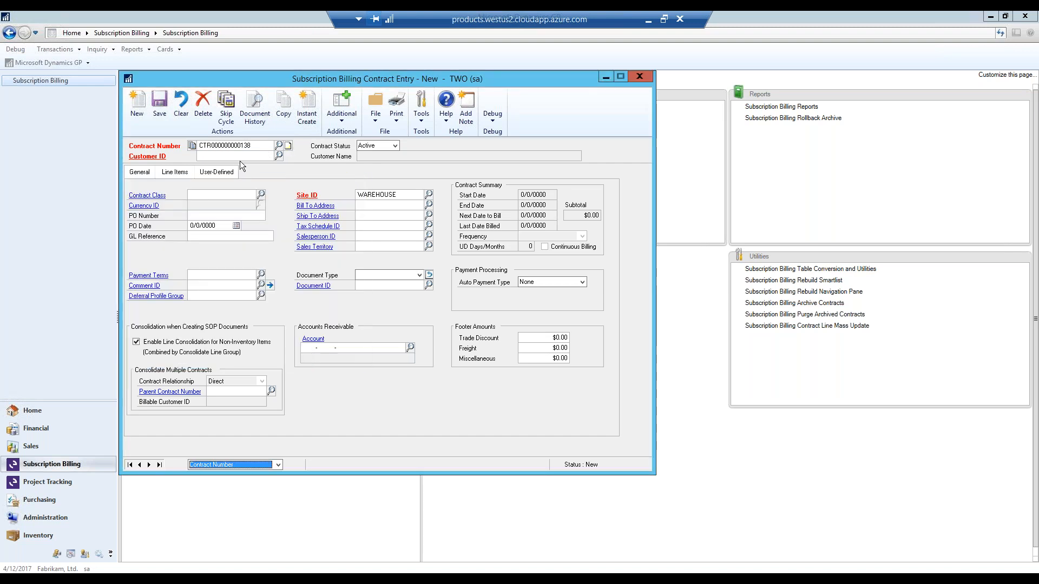
left_click(279, 156)
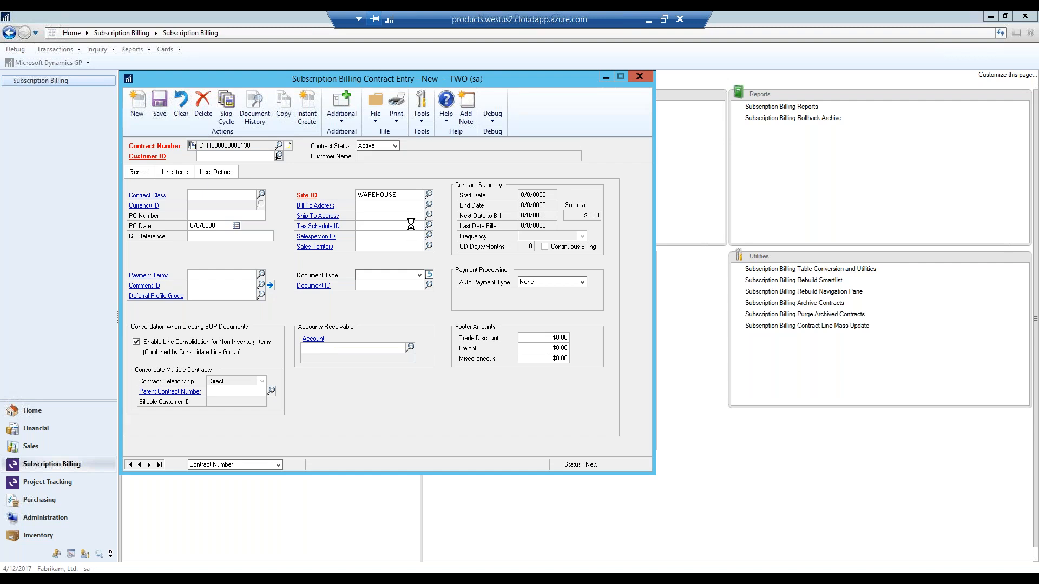
double_click(250, 240)
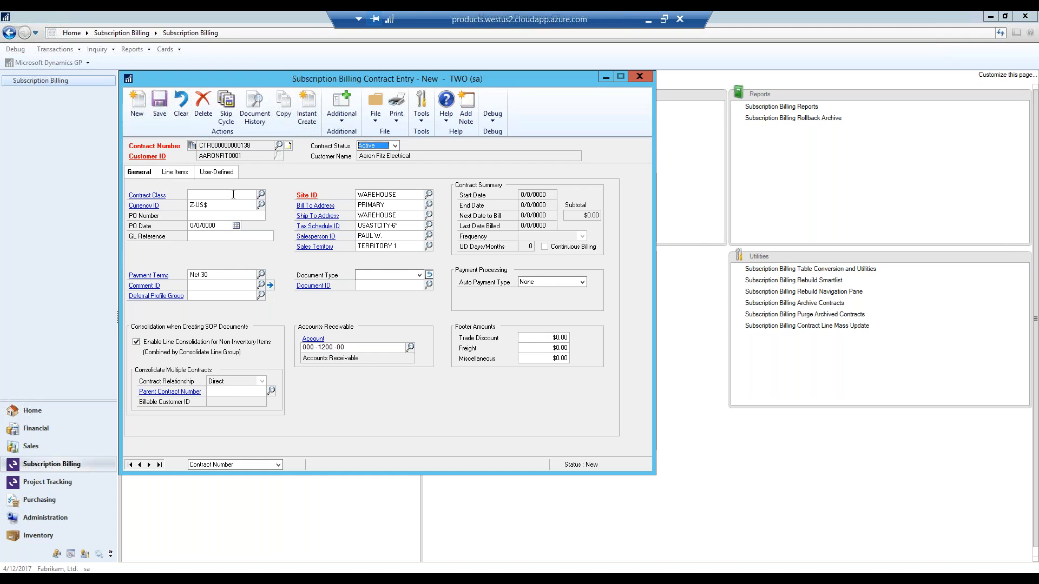
- Assign contract class WEBINAR to the contract, adding and saving it as a new class with the description WEBINAR
left_click(231, 194)
type("WEBINAR")
key("Tab")
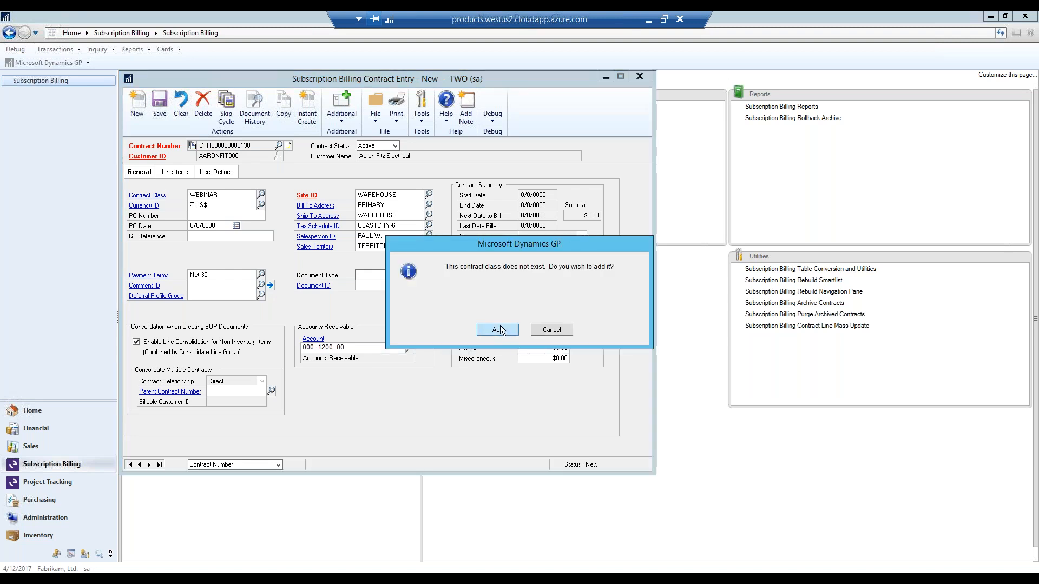
left_click(500, 330)
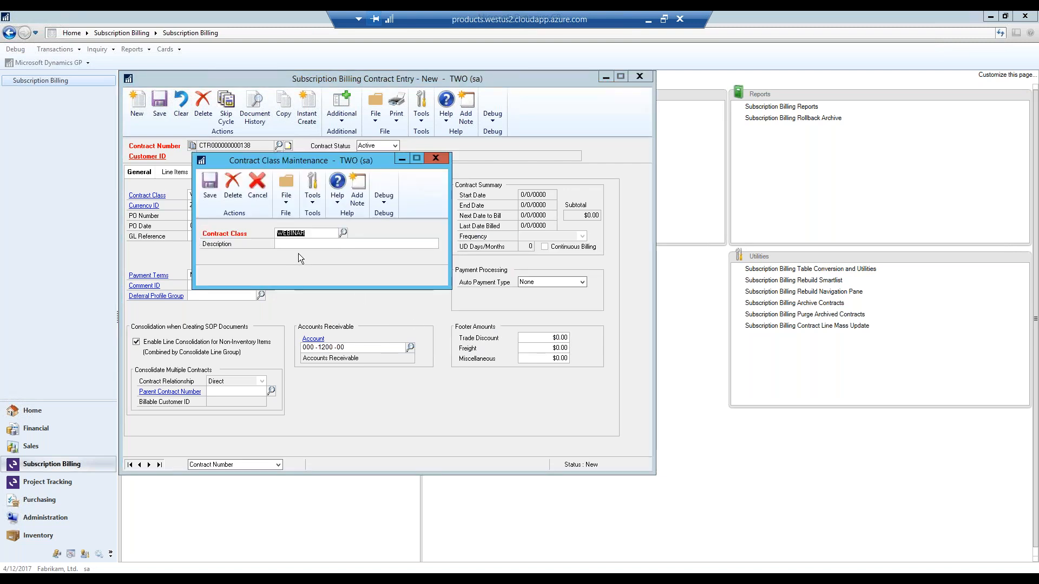
left_click(313, 245)
type("WEBINAR")
left_click(210, 187)
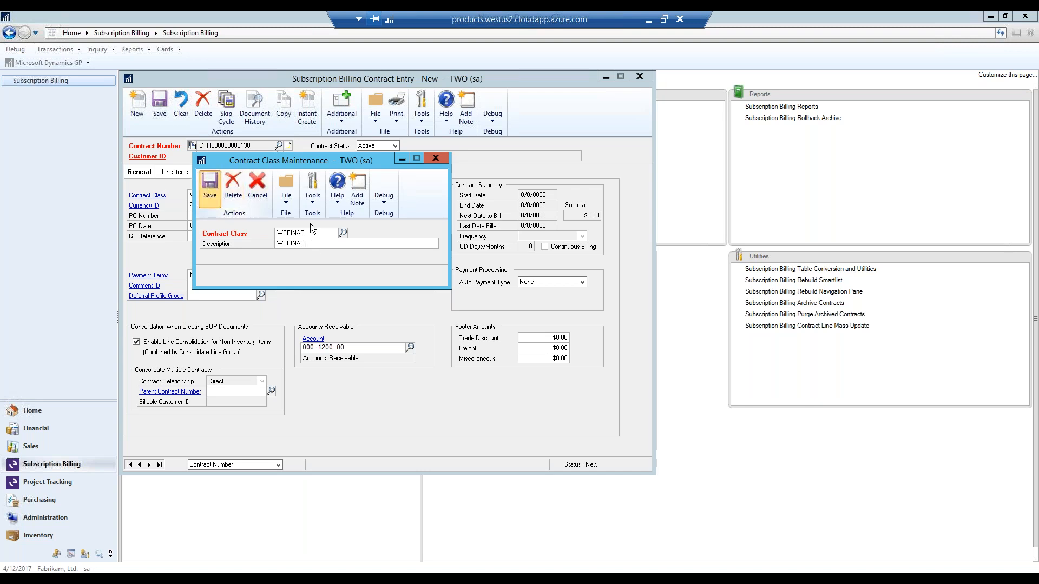
left_click(438, 159)
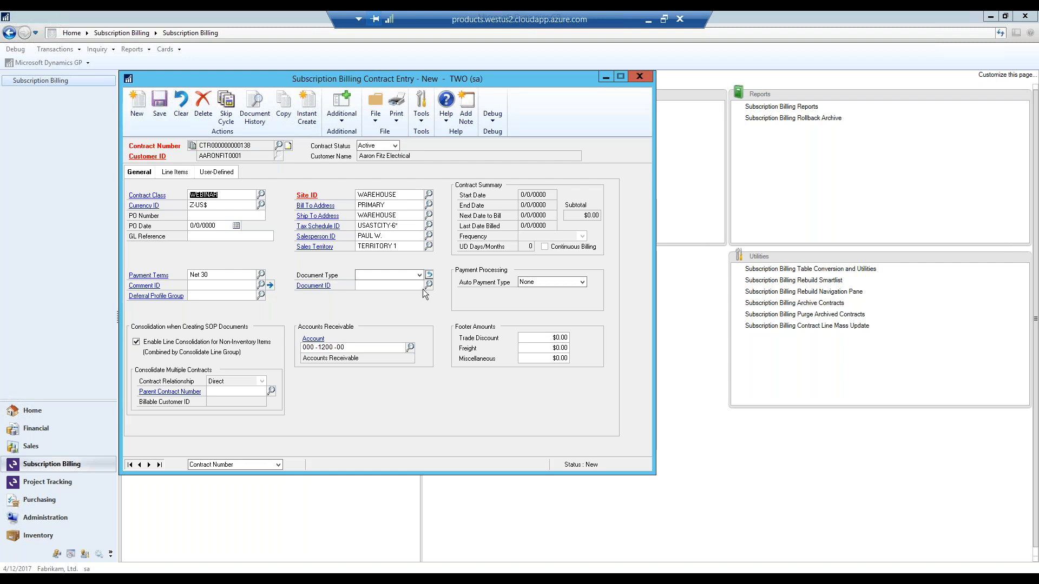
- Set the contract's document type to Invoice with document ID STDINV, and review the Auto Payment Type options, keeping None
left_click(419, 275)
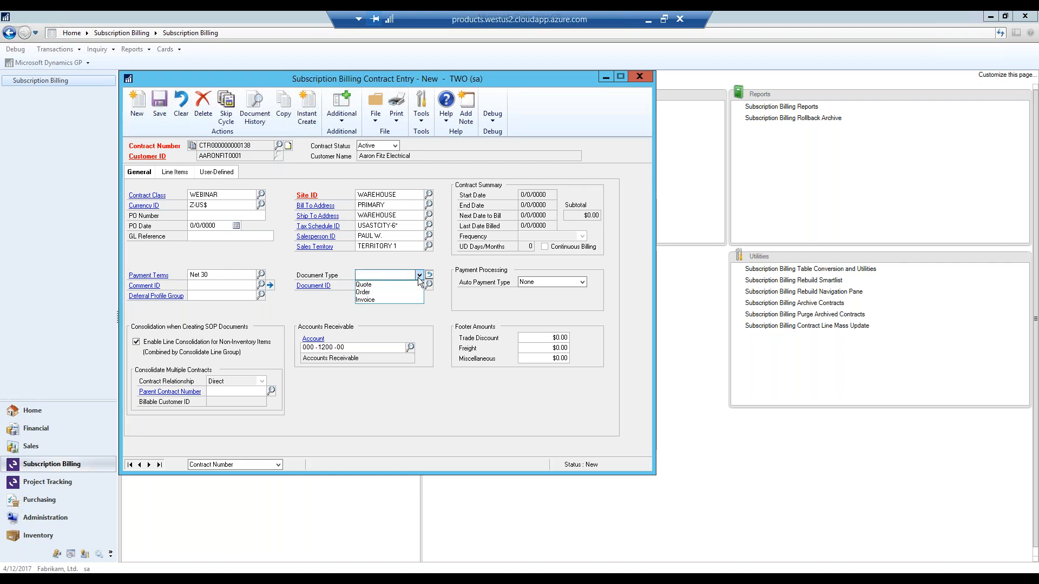
left_click(419, 278)
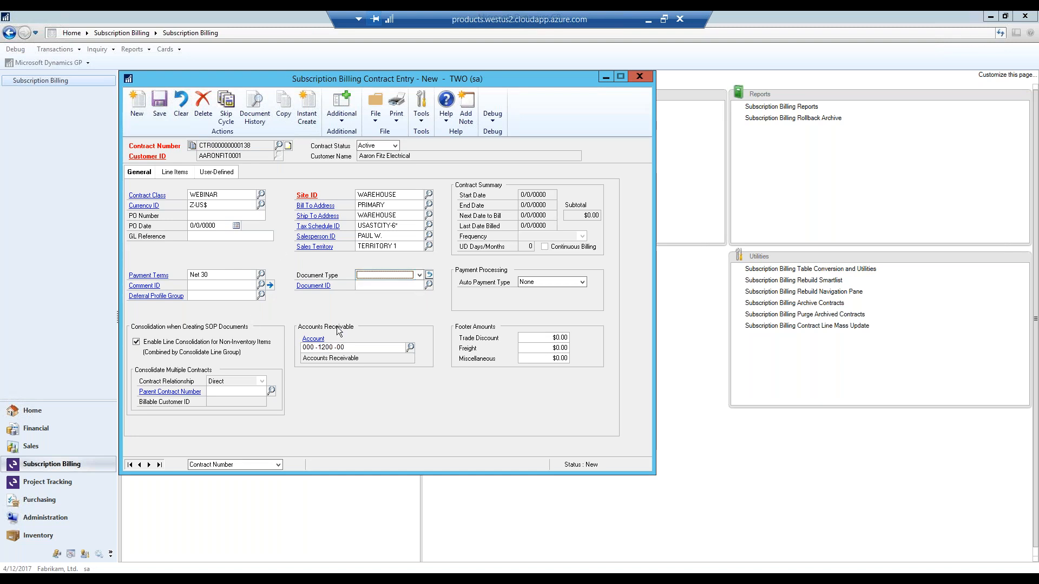
left_click(419, 276)
left_click(401, 301)
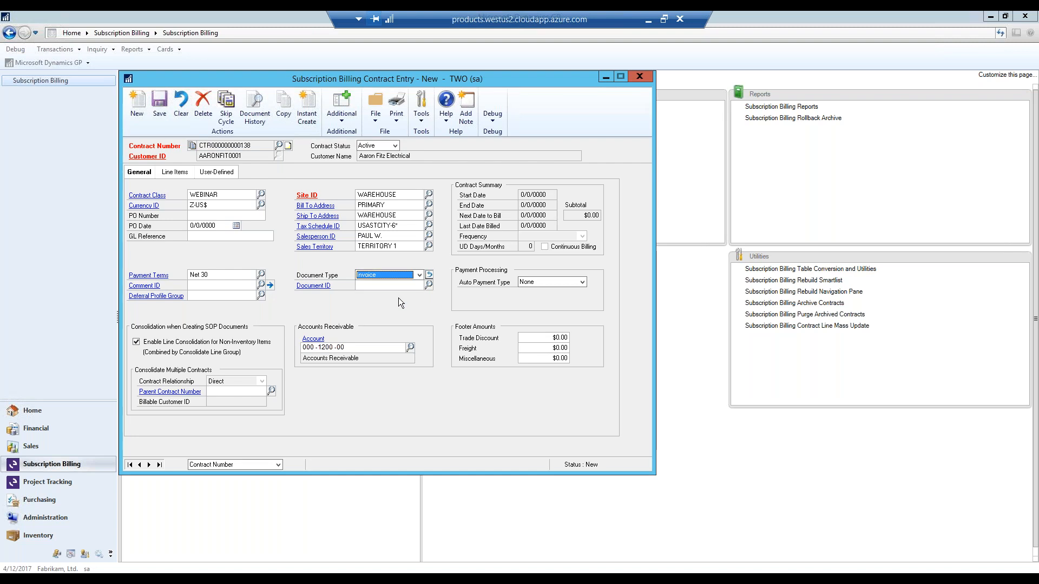
left_click(430, 285)
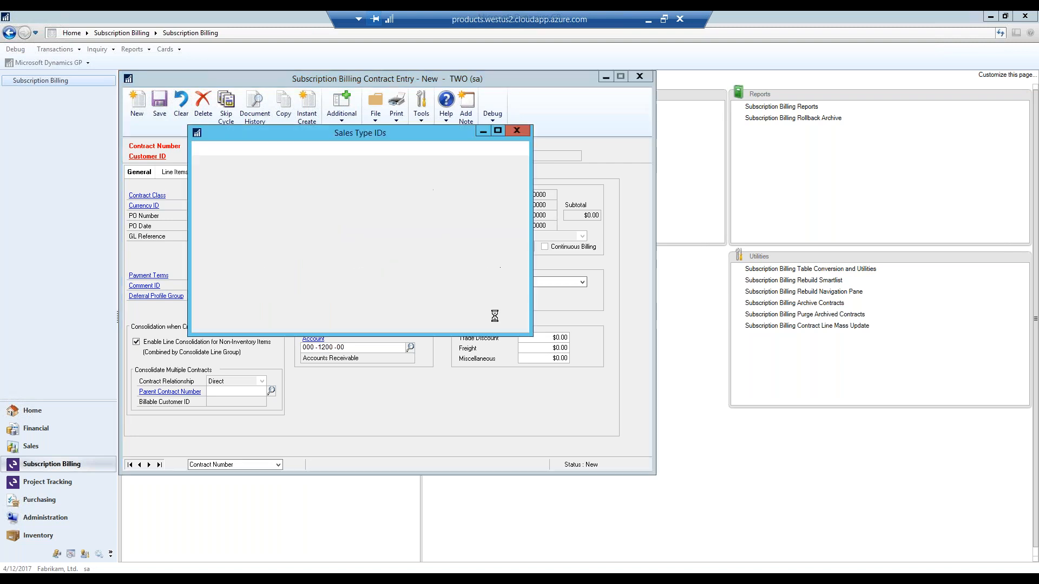
key("Escape")
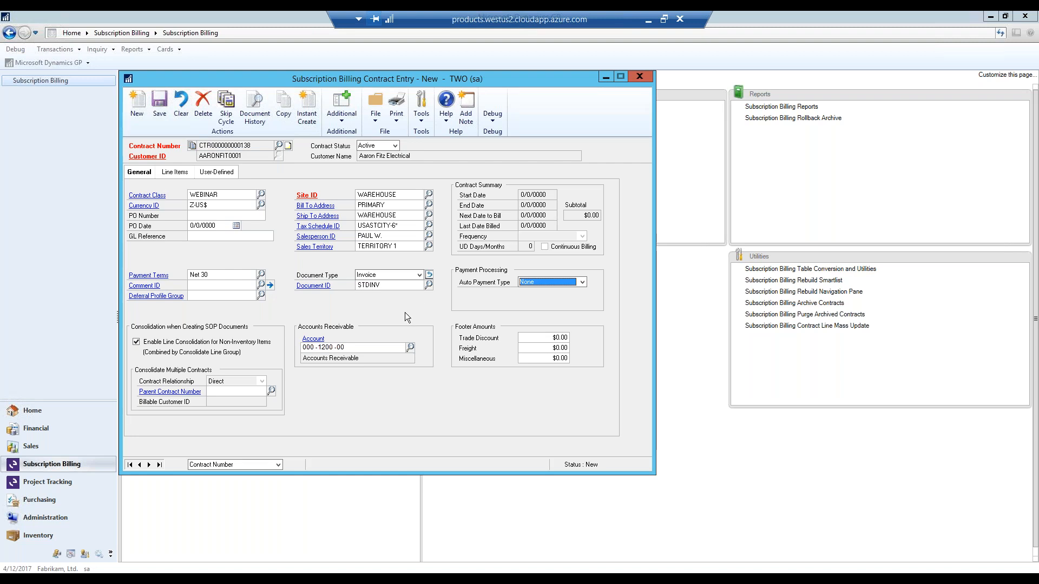
left_click(583, 283)
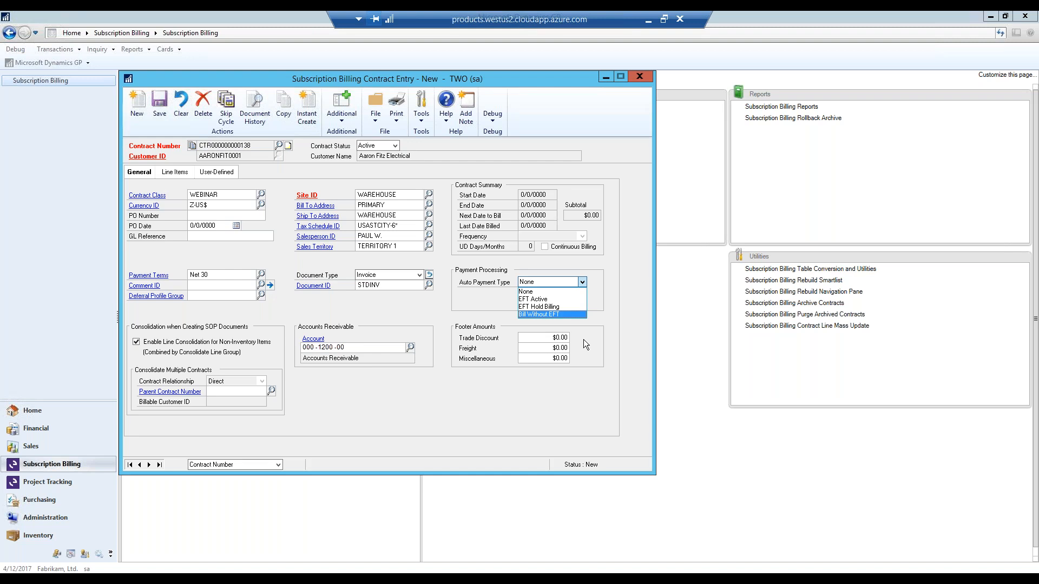
left_click(582, 283)
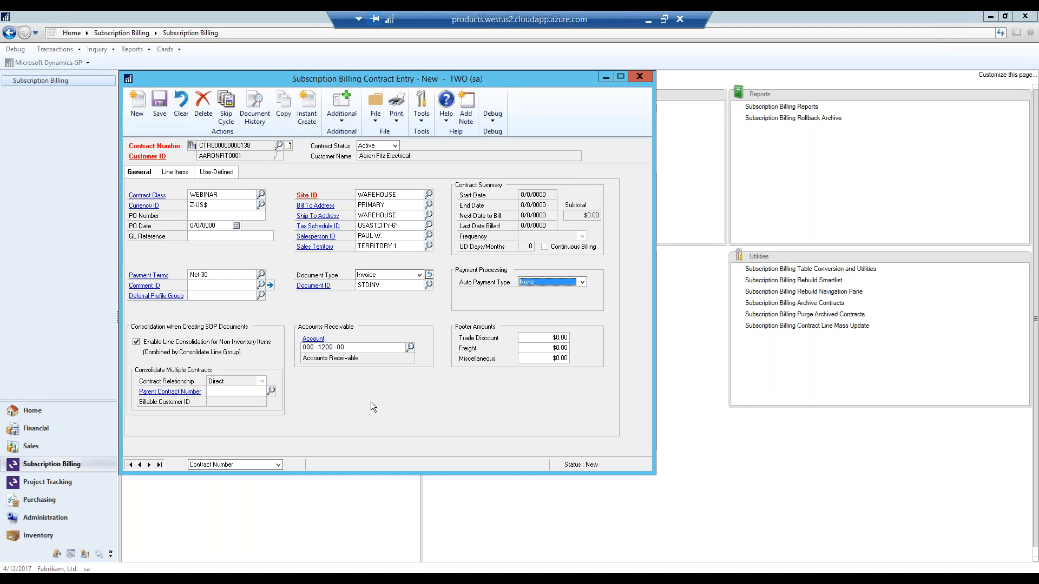
- Add item 128 SDRAM as the first contract line with a custom unit price of $1,200.00
left_click(169, 172)
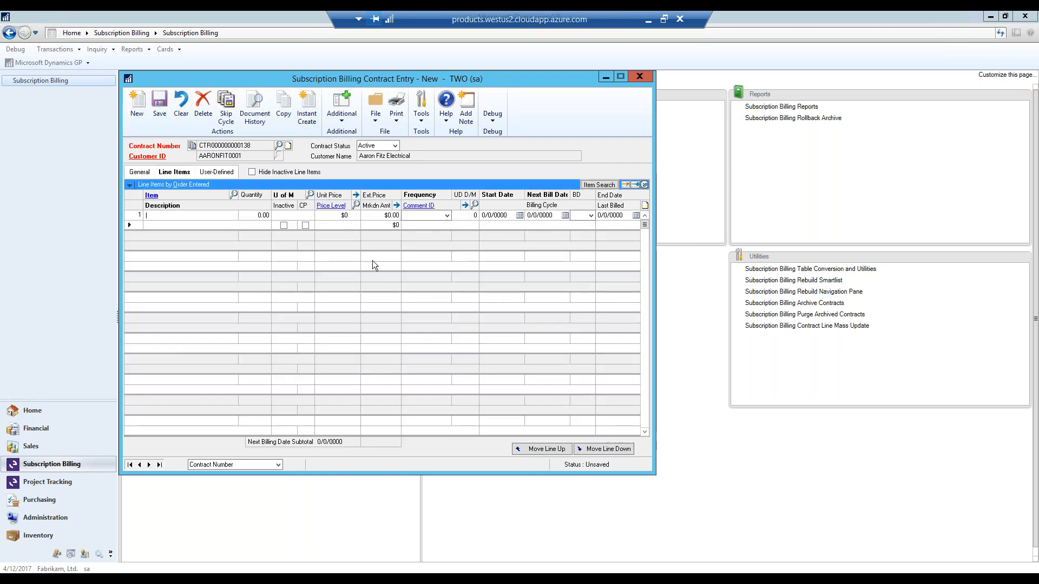
left_click(234, 195)
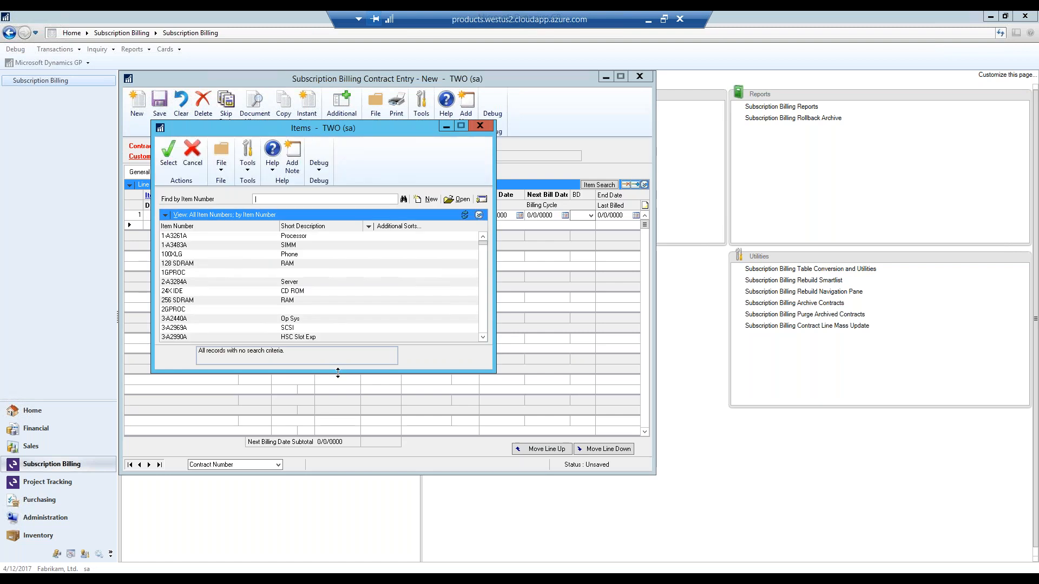
double_click(204, 264)
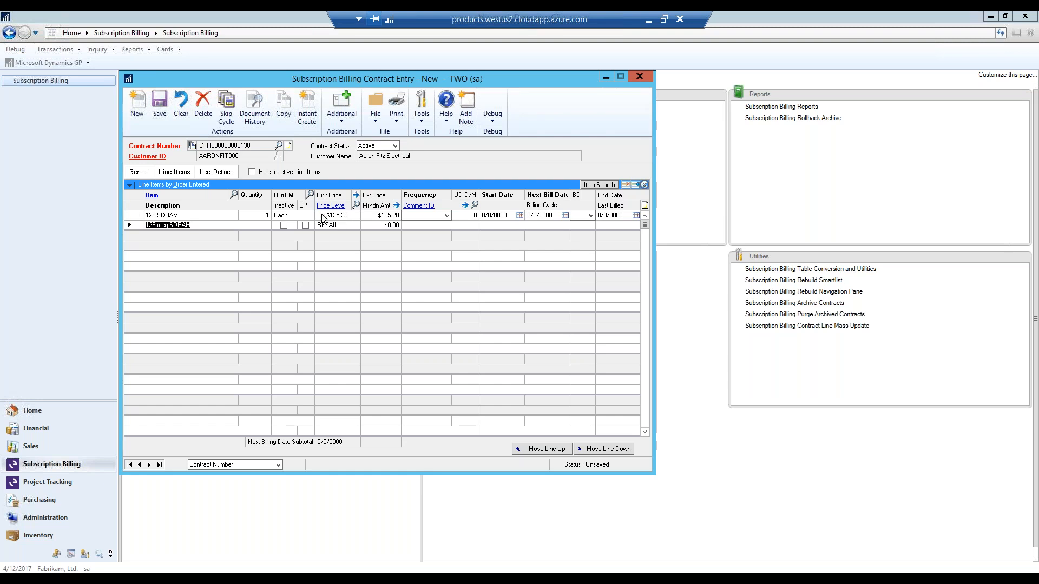
left_click(306, 226)
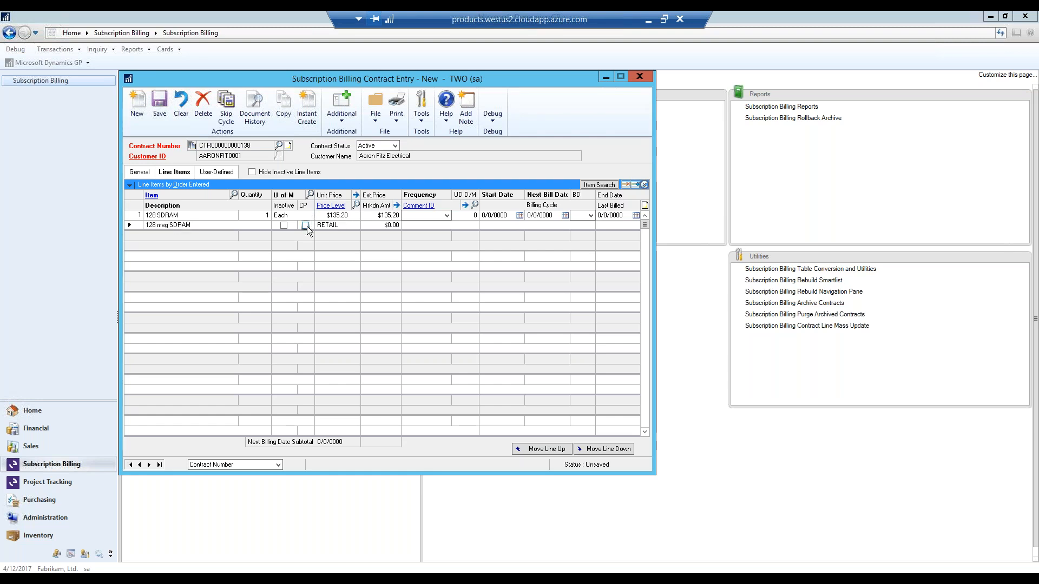
left_click(346, 216)
type("1200")
key("Tab")
- Bill the 128 SDRAM line Annually, with start date 11/12/2019 and next bill date 12/1/2019
left_click(448, 216)
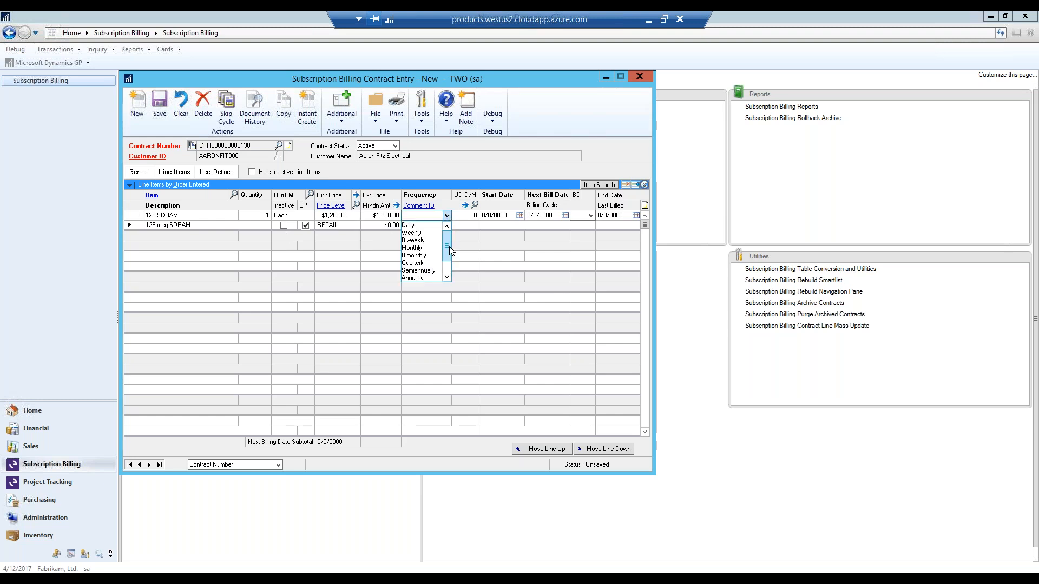
left_click_drag(450, 250, 451, 265)
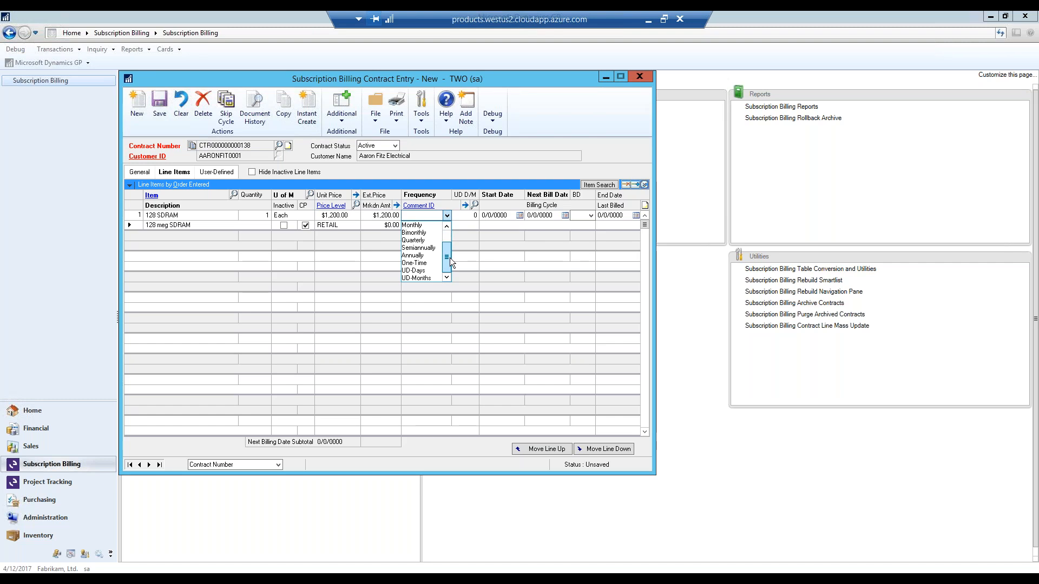
left_click(423, 256)
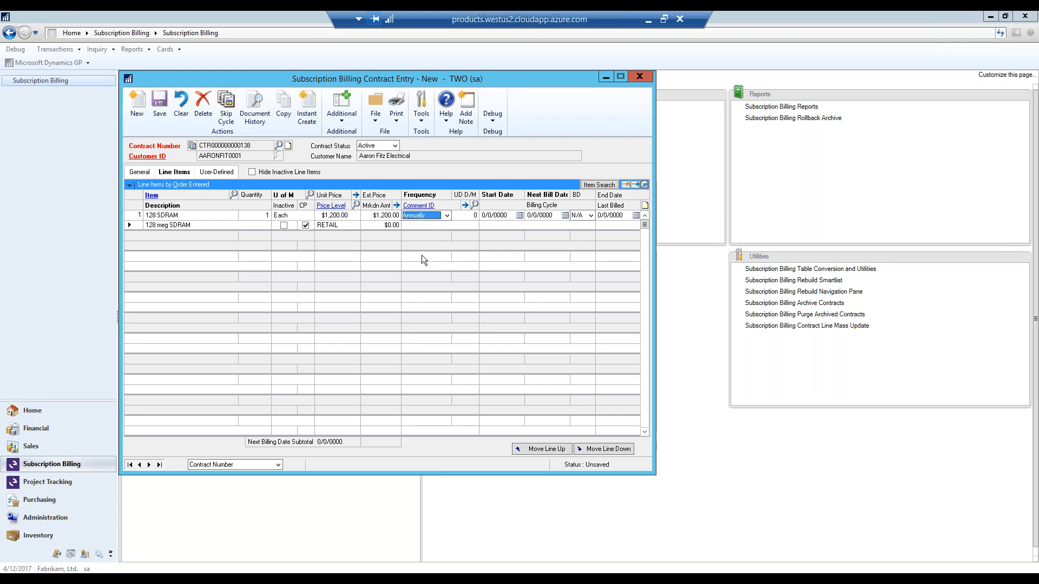
left_click(520, 215)
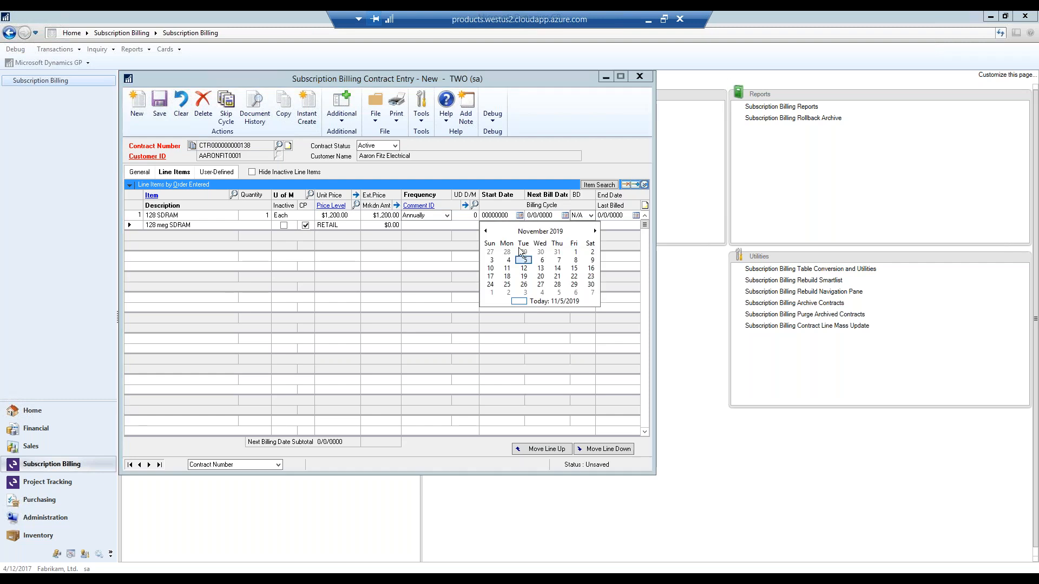
left_click(525, 269)
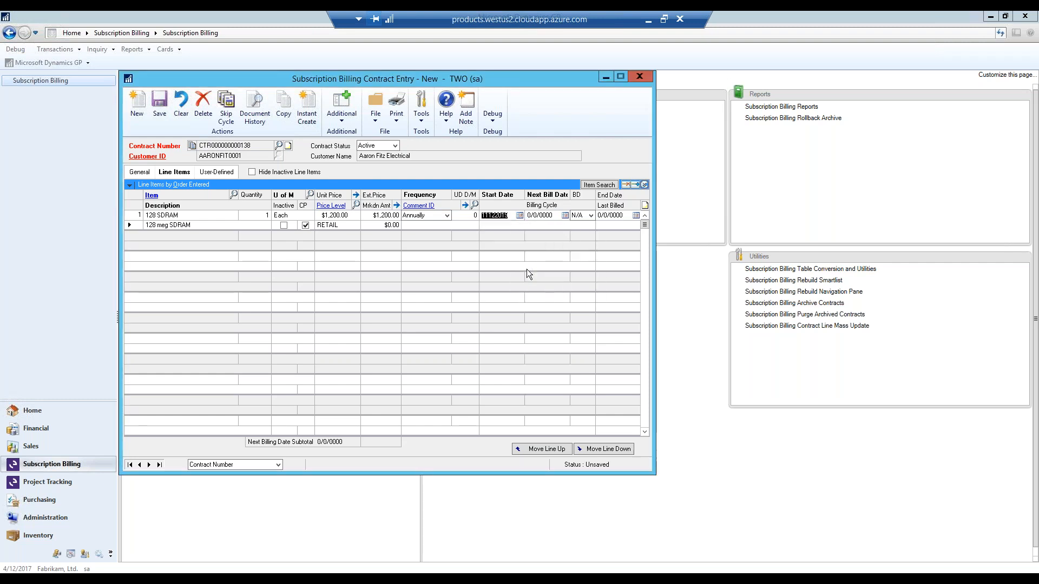
left_click(565, 215)
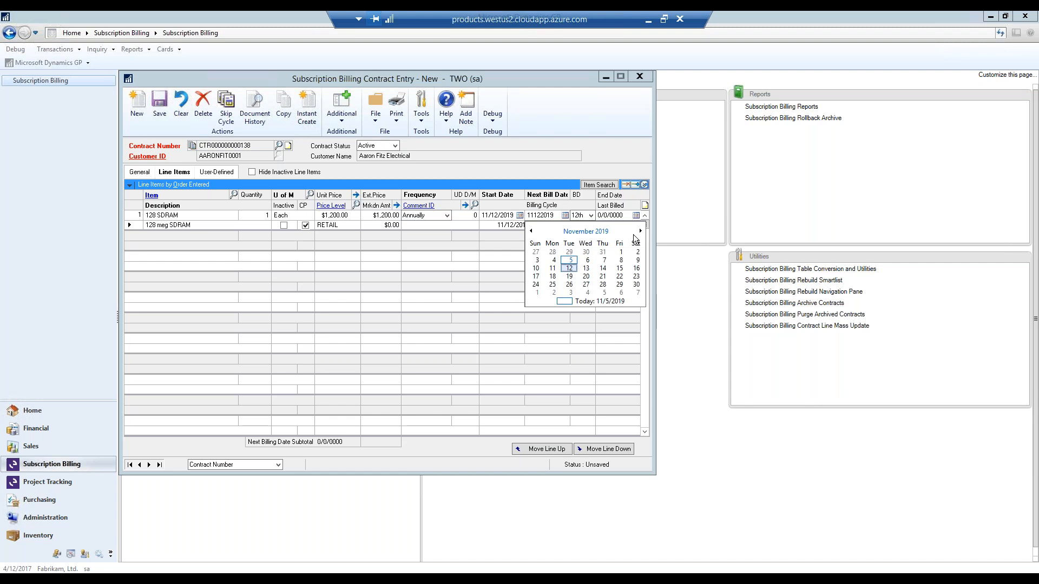
left_click(571, 268)
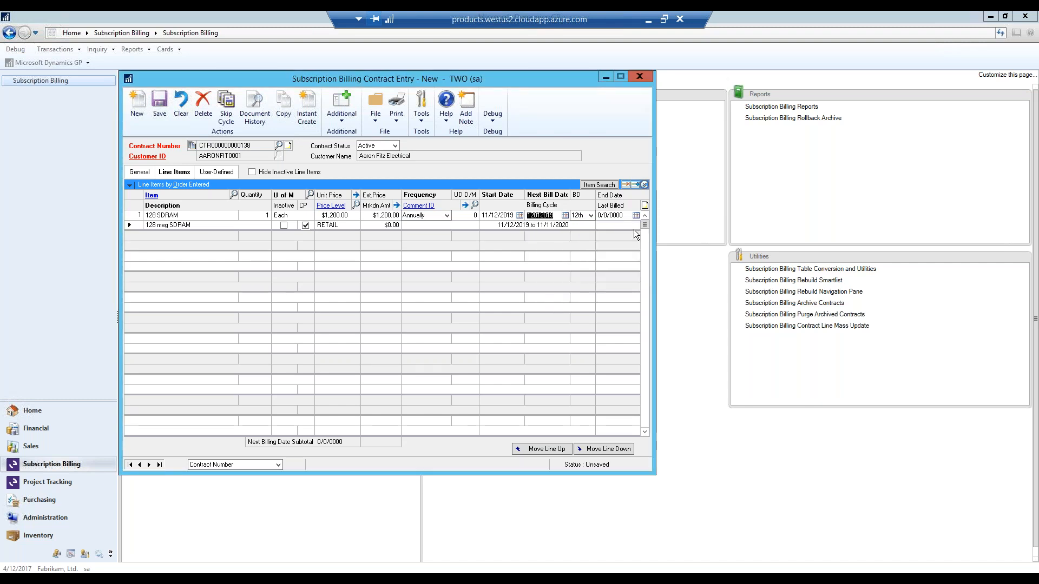
- Expand the 128 SDRAM line's details and turn on Prorate
left_click(644, 184)
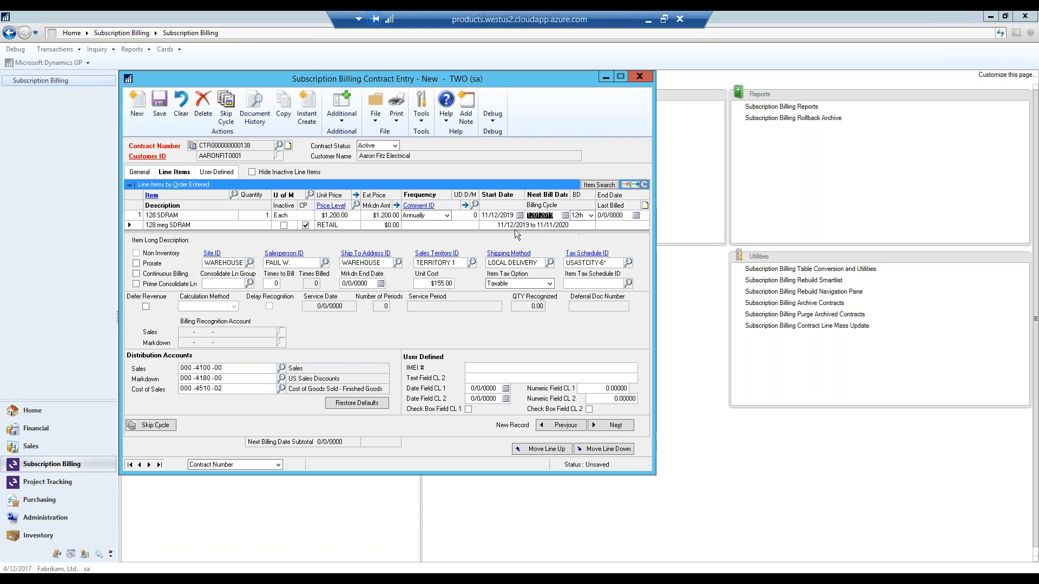
left_click(136, 264)
left_click(136, 264)
left_click(135, 263)
key("space")
- Defer revenue on the 128 SDRAM line using the Days In Period method, leave Delay Recognition off, and collapse the line details
left_click(146, 308)
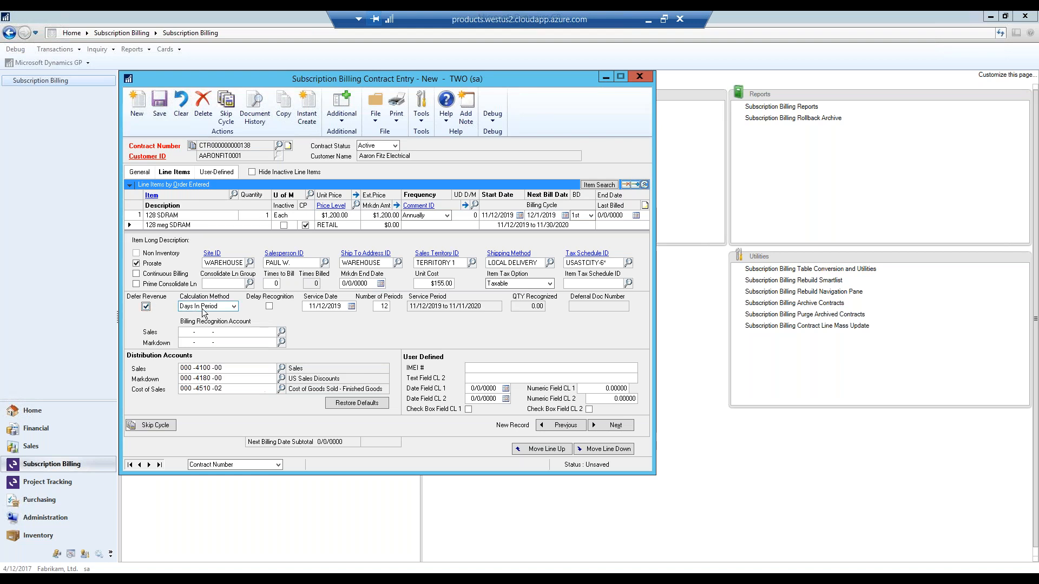
left_click(235, 307)
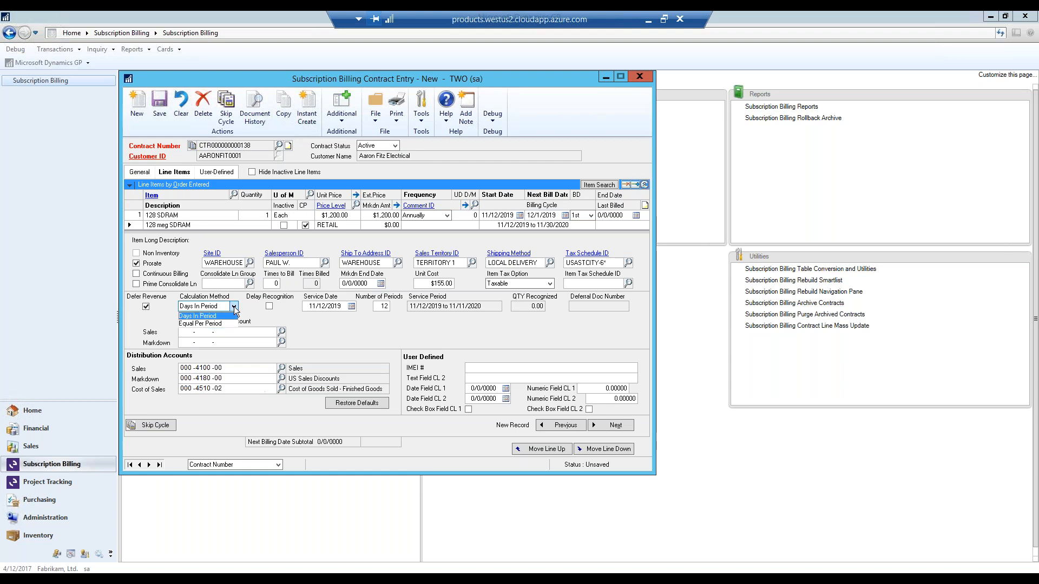
left_click(235, 307)
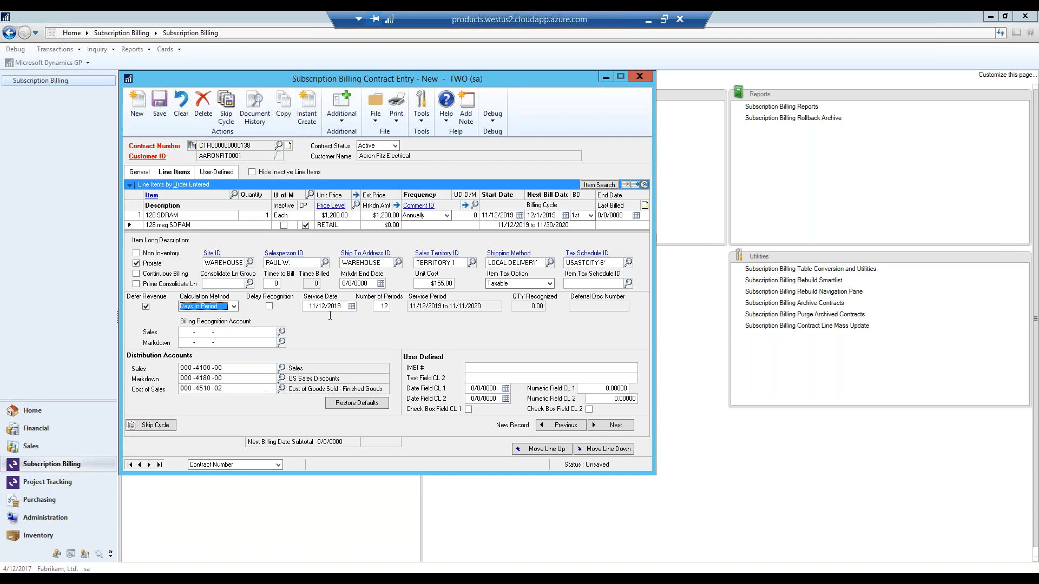
left_click(270, 307)
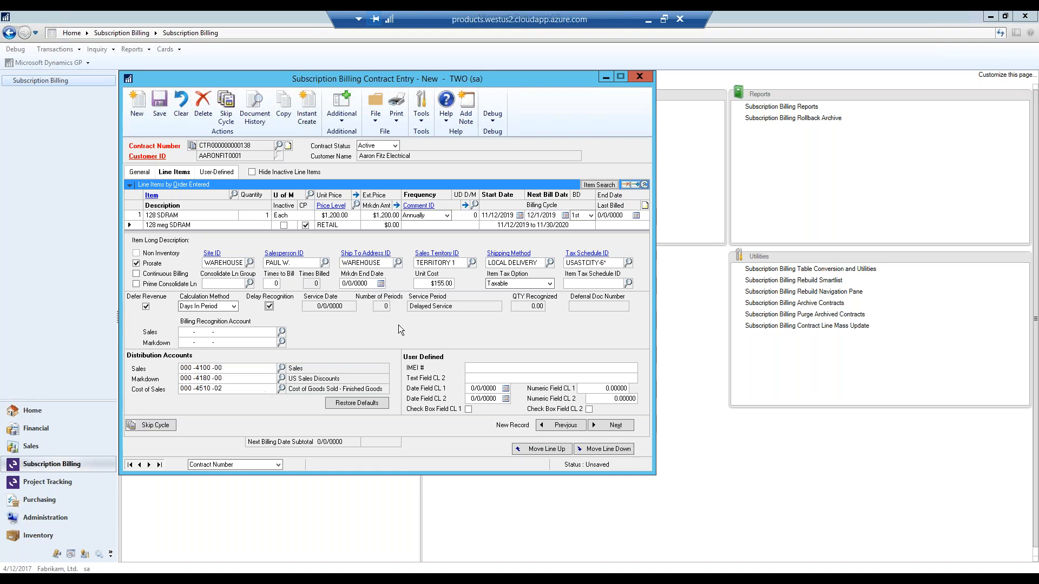
left_click(269, 307)
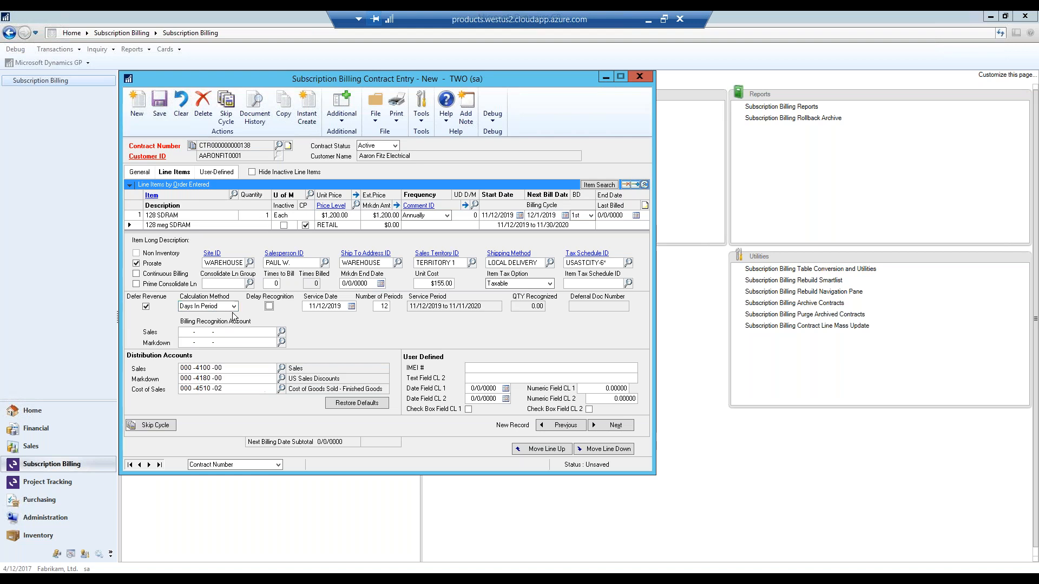
key("Tab")
type("888888888")
left_click(644, 185)
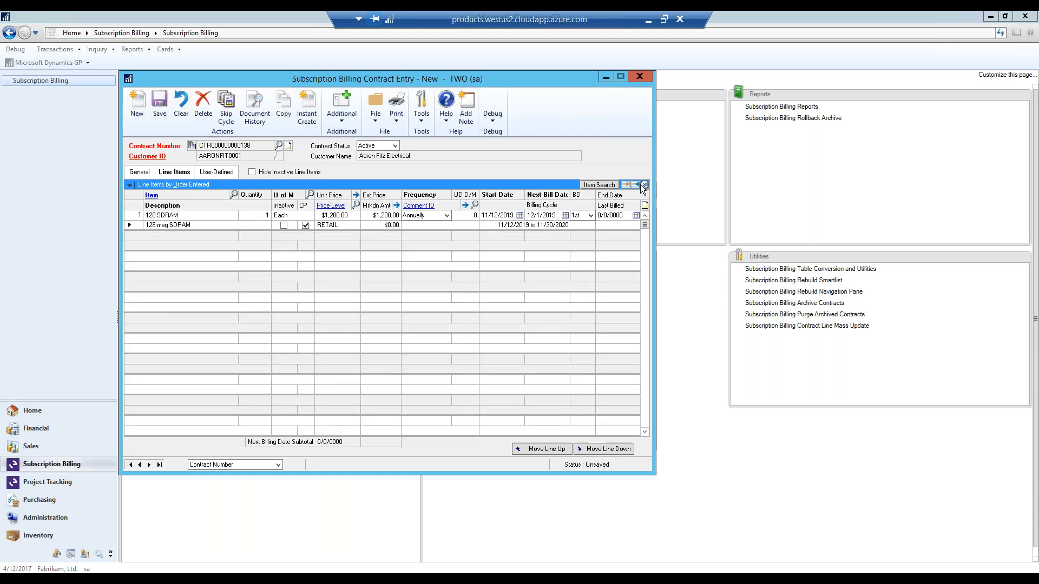
- Add item 256 SDRAM as the second contract line
left_click(166, 237)
left_click(234, 195)
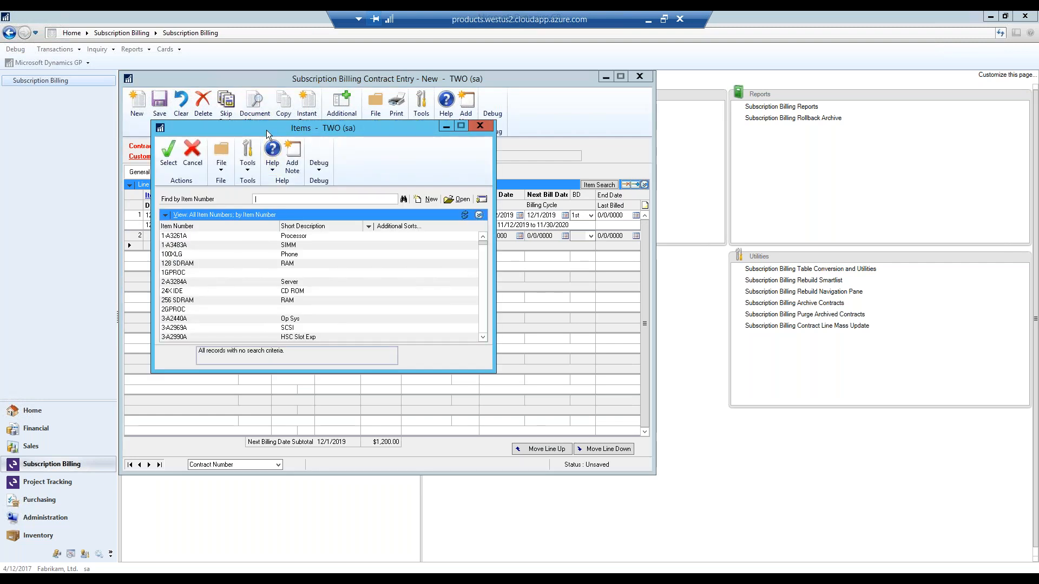
left_click_drag(266, 130, 389, 126)
double_click(331, 296)
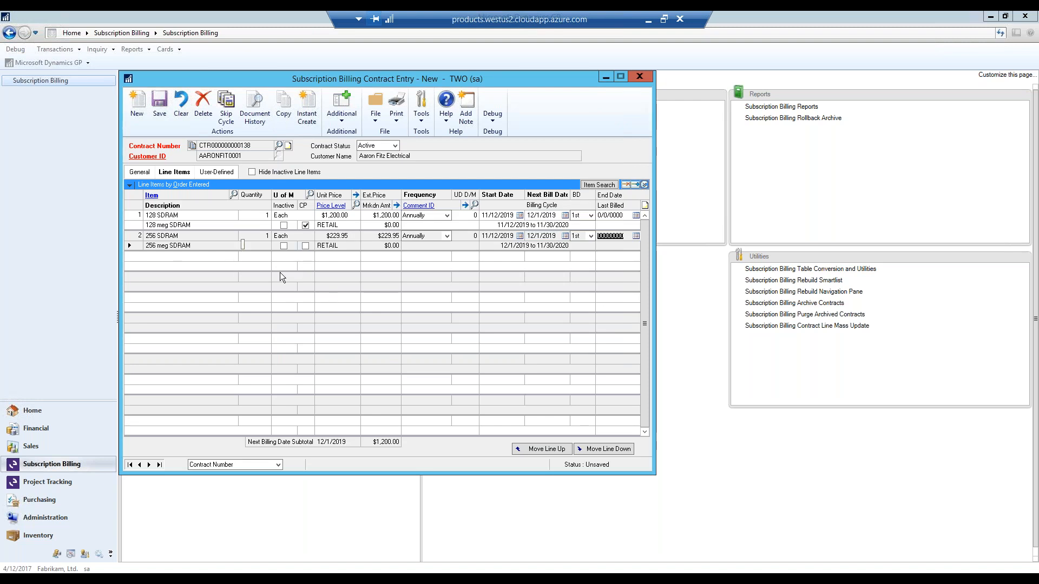
- Give the 256 SDRAM line a custom unit price of $50.00 and a Monthly billing frequency
left_click(306, 246)
left_click_drag(329, 236, 405, 236)
type("50")
key("Tab")
key("Tab")
key("Tab")
key("m")
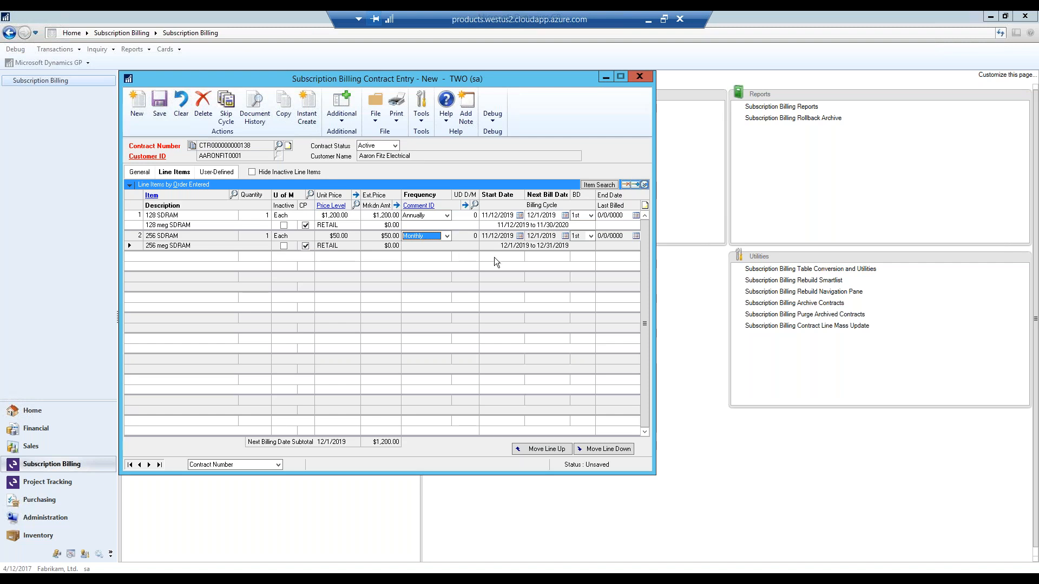
- Turn on Prorate for the 256 SDRAM line and check the frequency options, keeping Monthly
left_click(645, 185)
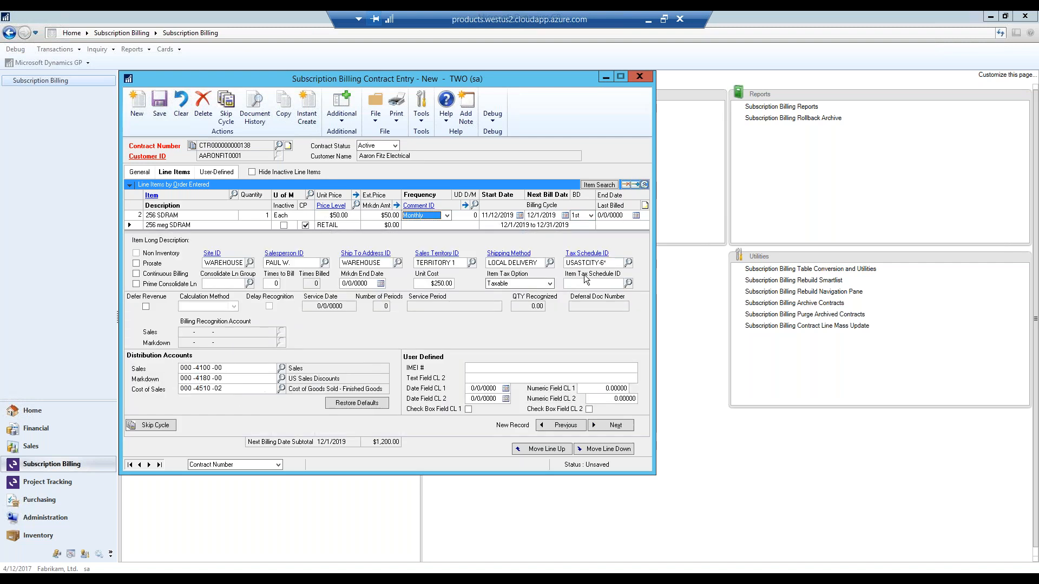
left_click(135, 263)
left_click(644, 184)
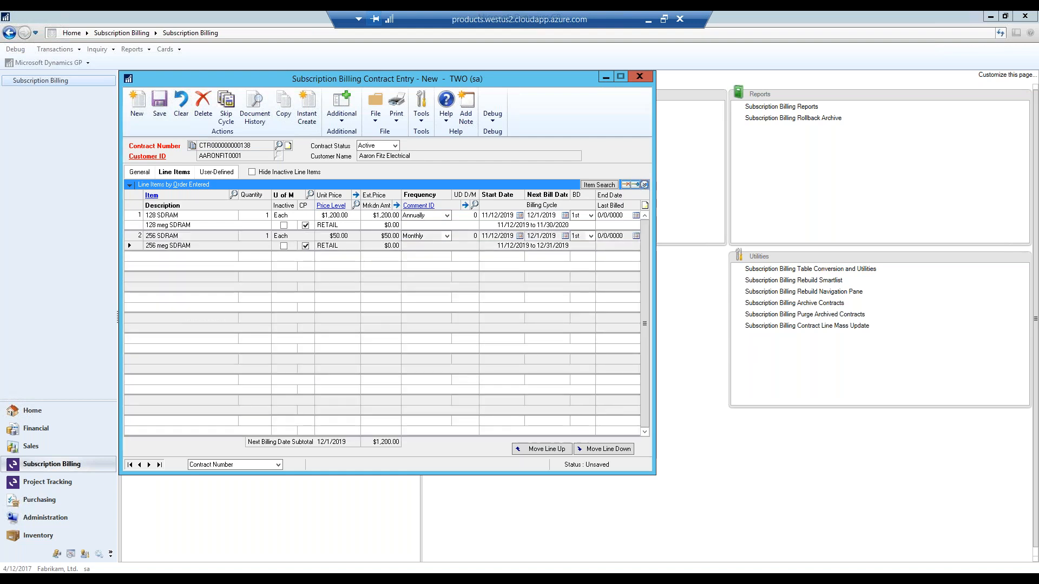
left_click(447, 237)
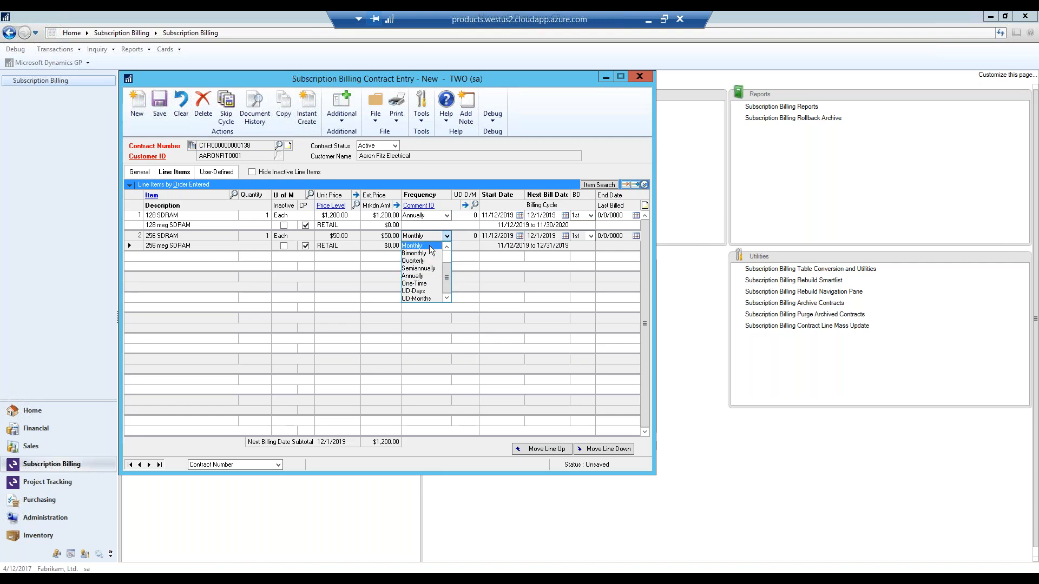
left_click(431, 246)
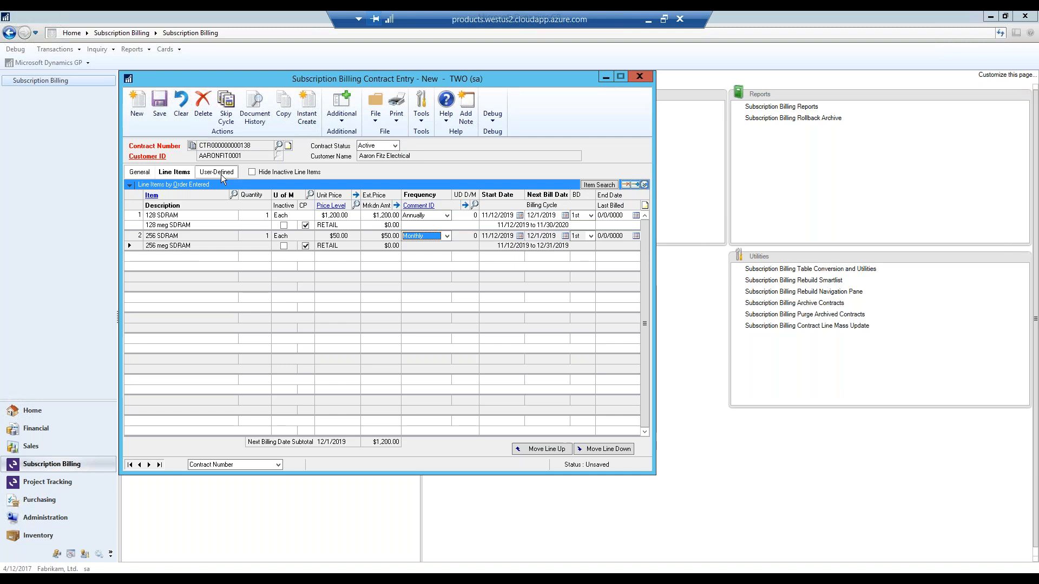
- Move the contract window aside and examine the detail fields of the 256 SDRAM line
left_click(645, 185)
left_click_drag(532, 77, 662, 79)
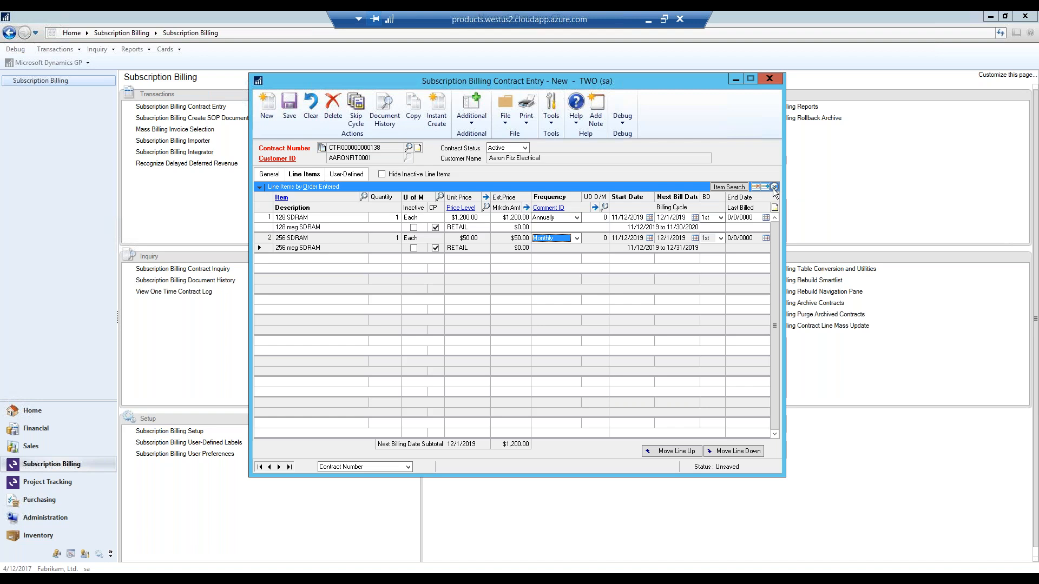
left_click(774, 187)
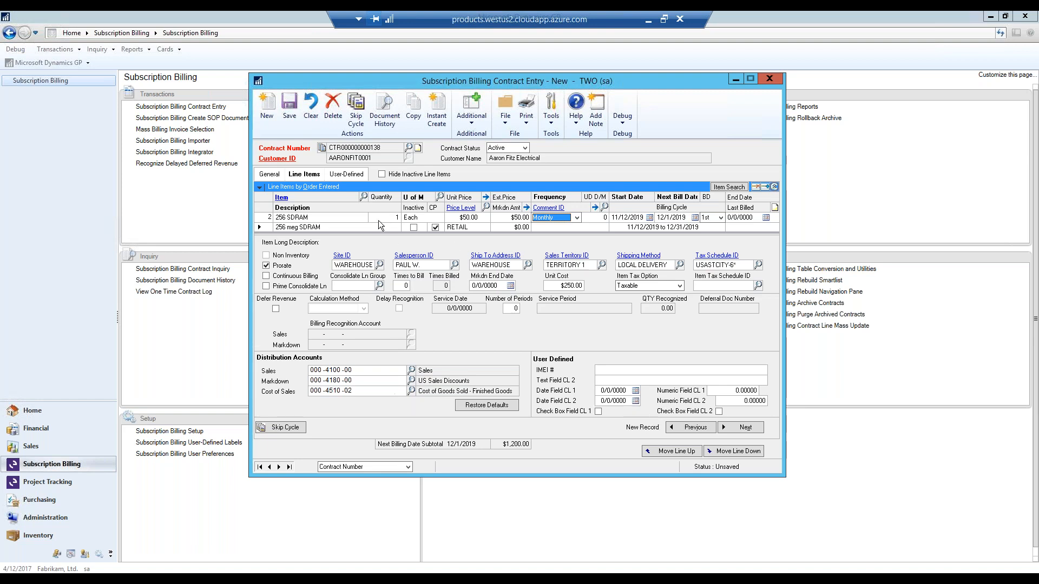
left_click(775, 186)
- Review the contract's user-defined and general fields, and return to its line items
left_click(353, 176)
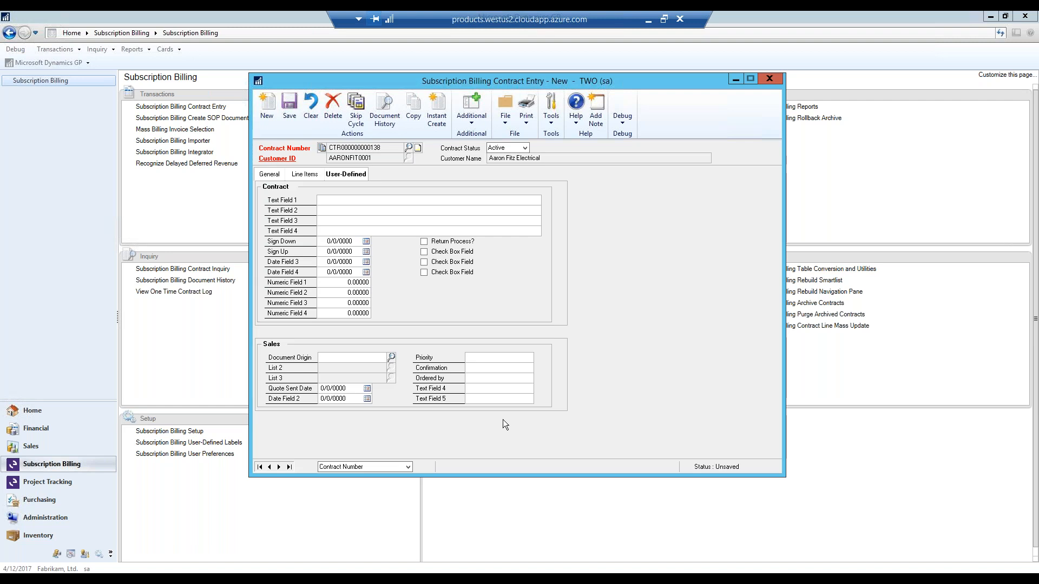
left_click(275, 176)
left_click(301, 176)
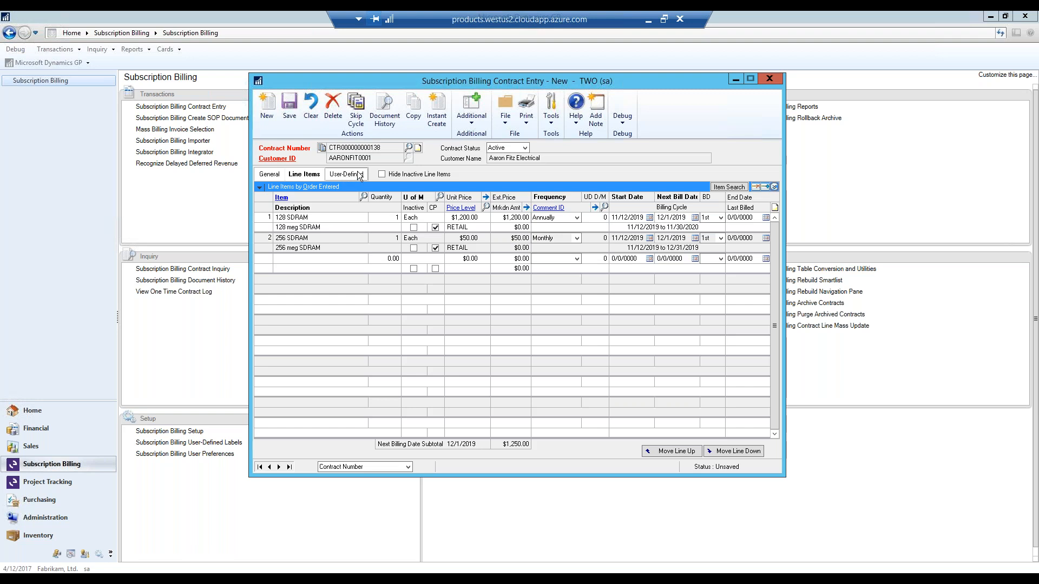
- Save the contract and instantly create a SOP document for it
left_click(290, 108)
left_click(441, 115)
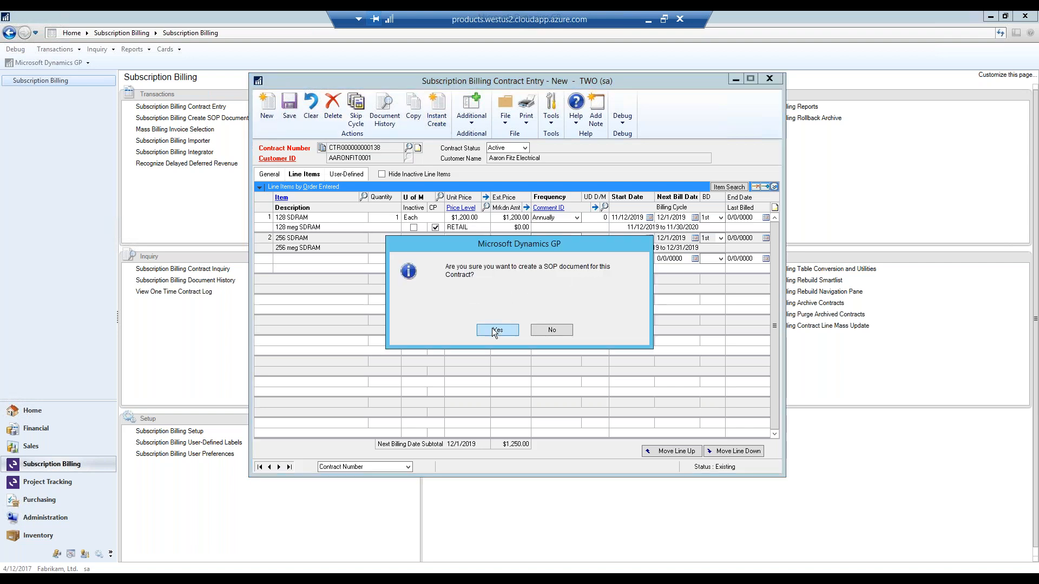
left_click(496, 332)
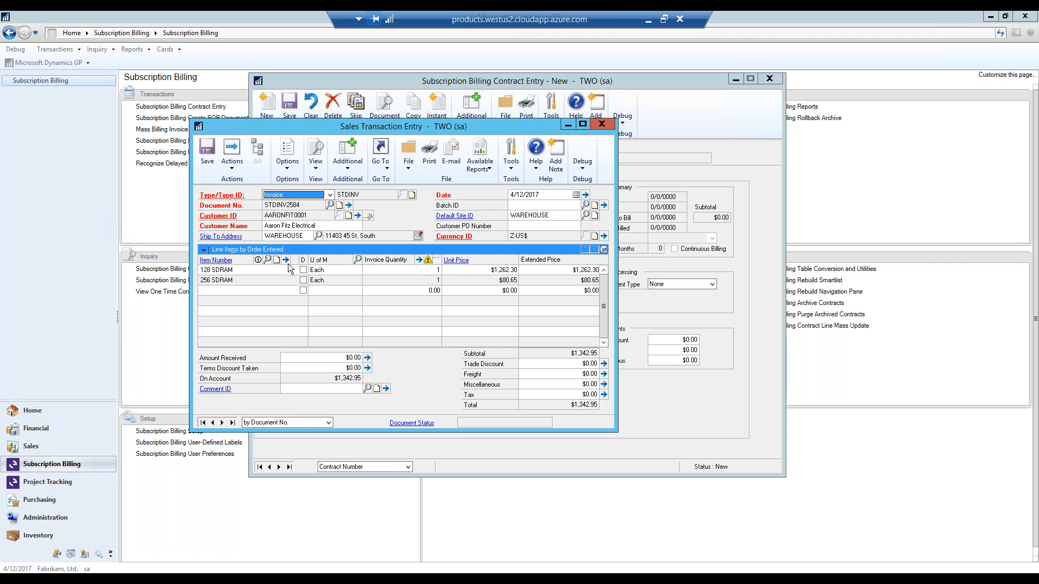
- Open the new invoice's distributions and the deferral entry for its SALES distribution
left_click(270, 269)
left_click(383, 165)
left_click(379, 205)
left_click(177, 267)
left_click(259, 137)
left_click(266, 155)
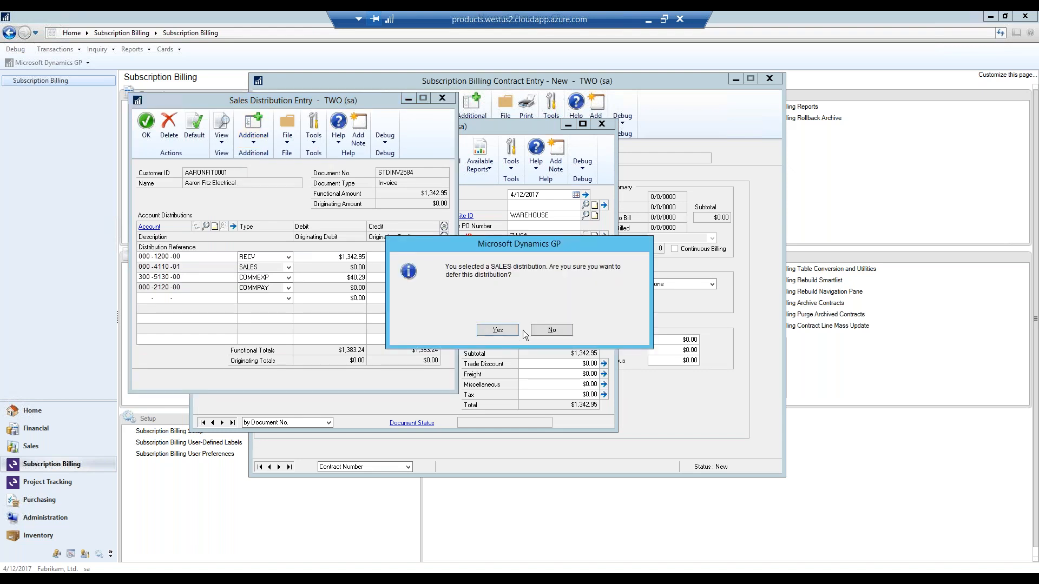
left_click(511, 327)
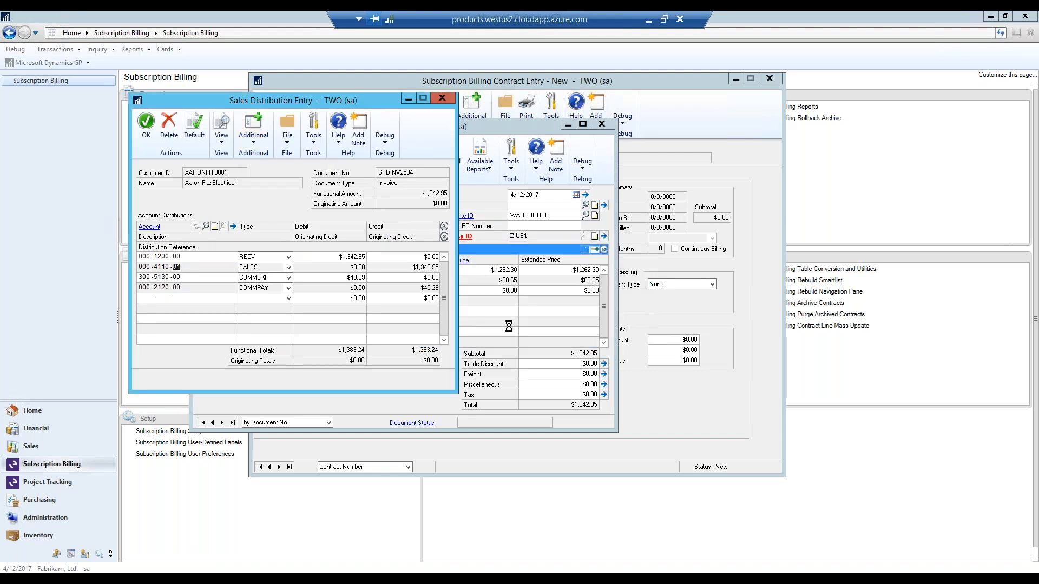
- Examine the full monthly deferral schedule of the 128 SDRAM line, and return to the invoice
left_click(243, 250)
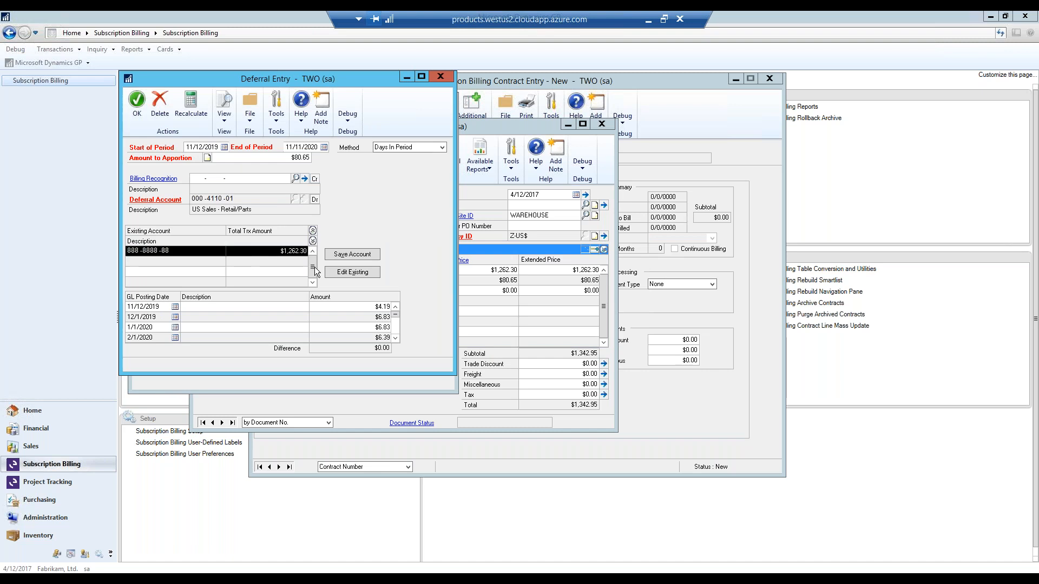
left_click(368, 273)
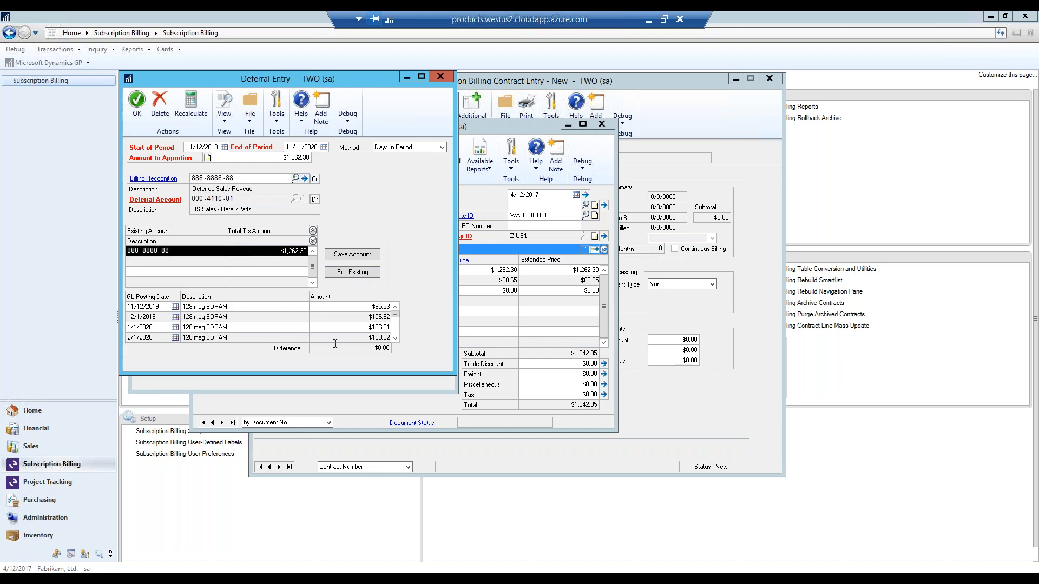
left_click(397, 339)
left_click(396, 339)
left_click(396, 339)
left_click(397, 339)
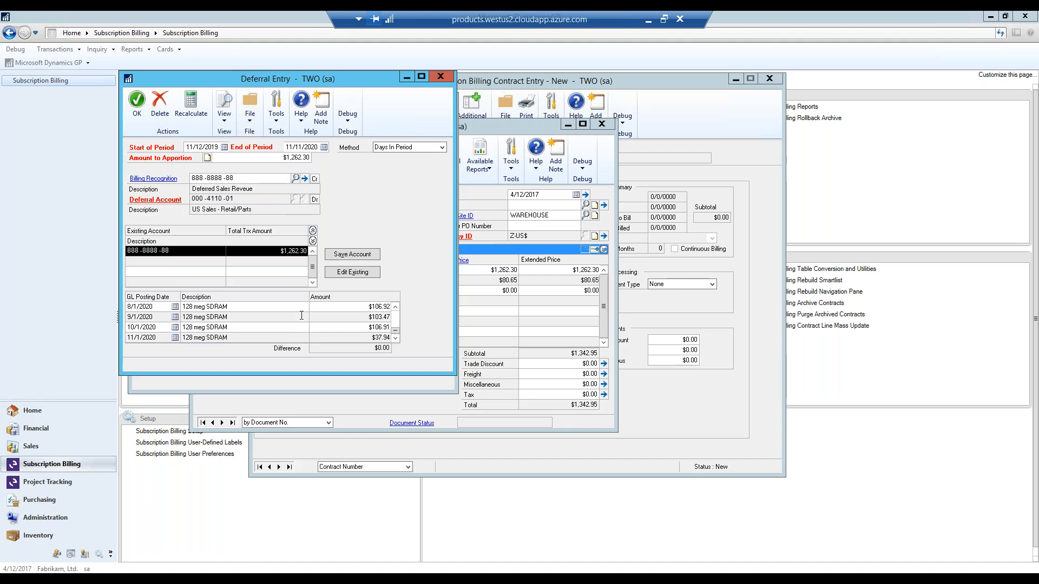
left_click(440, 76)
left_click(443, 98)
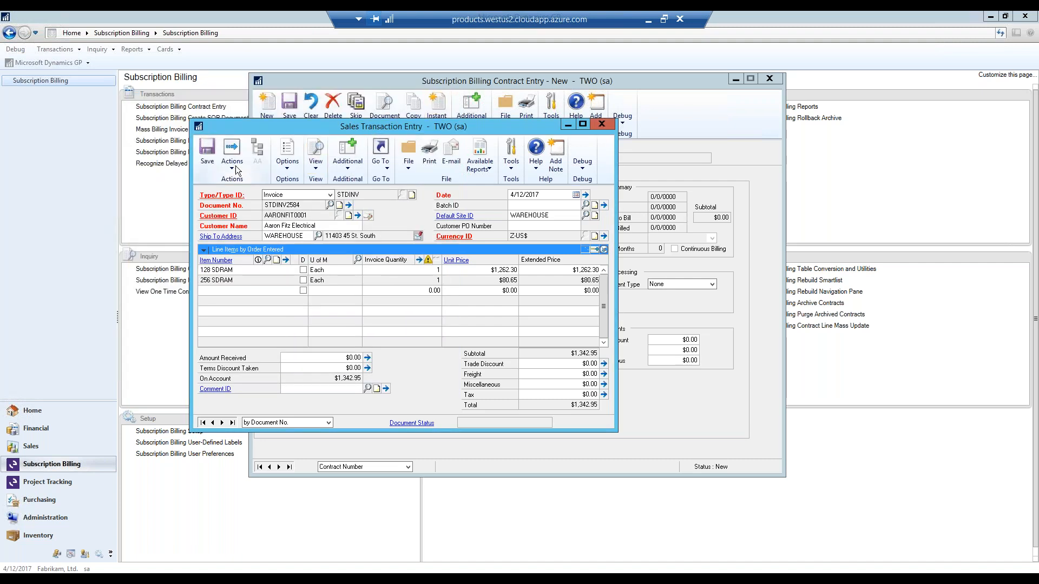
- Void the invoice and roll back its contract, skipping the Sales Voided Posting Journal report
left_click(232, 162)
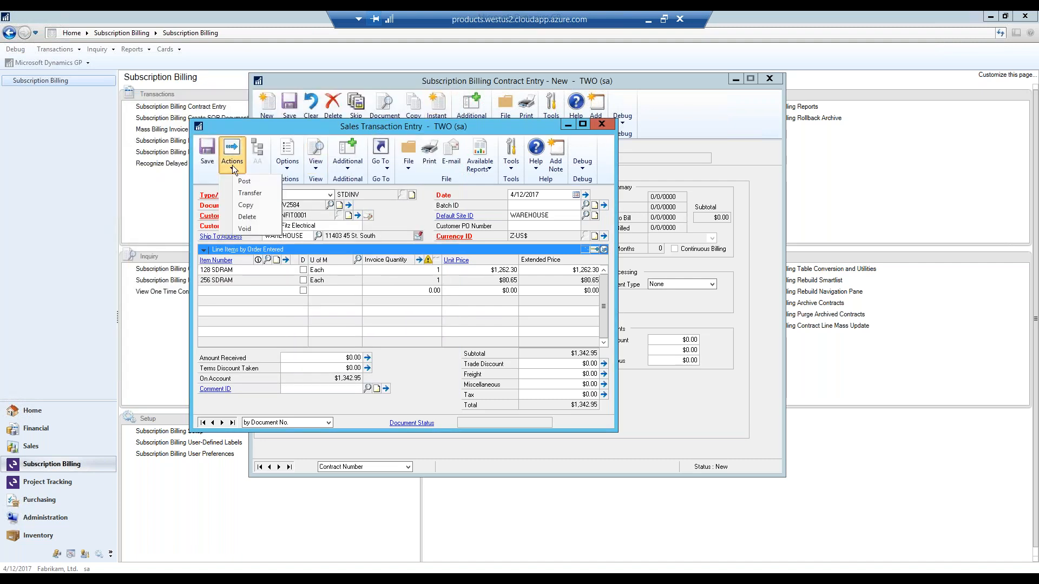
left_click(244, 230)
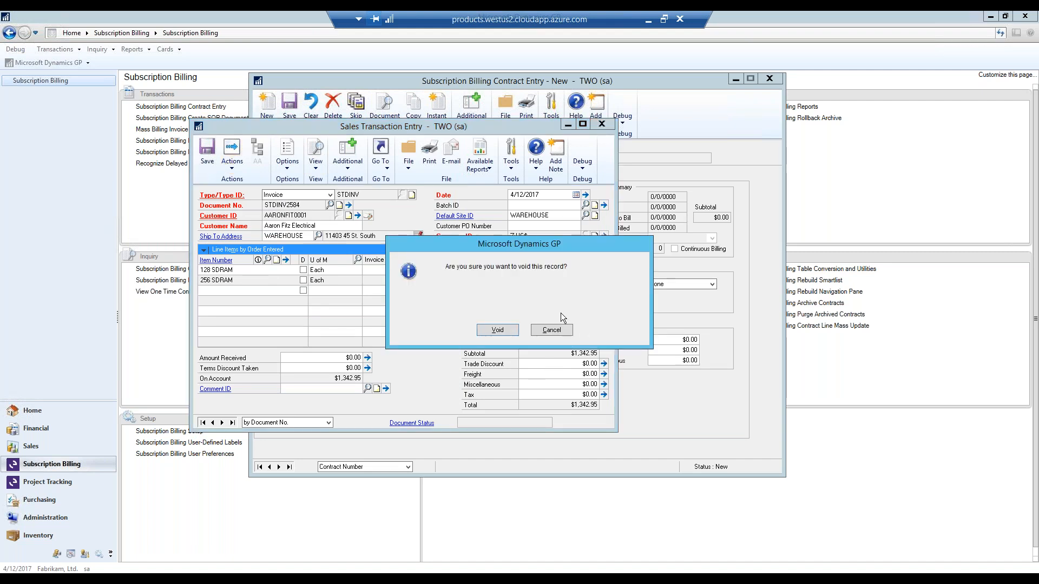
left_click(498, 330)
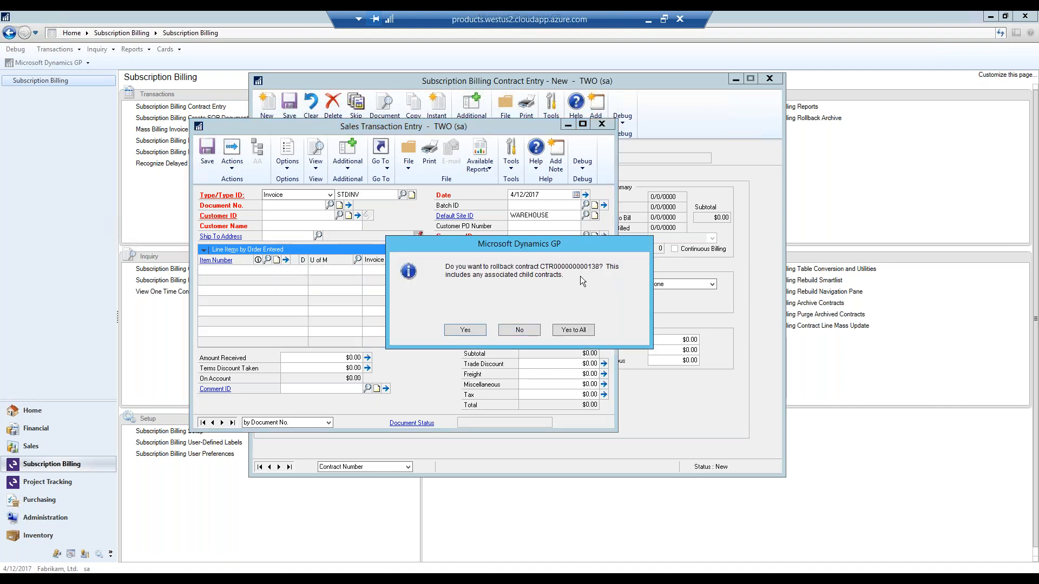
left_click(465, 330)
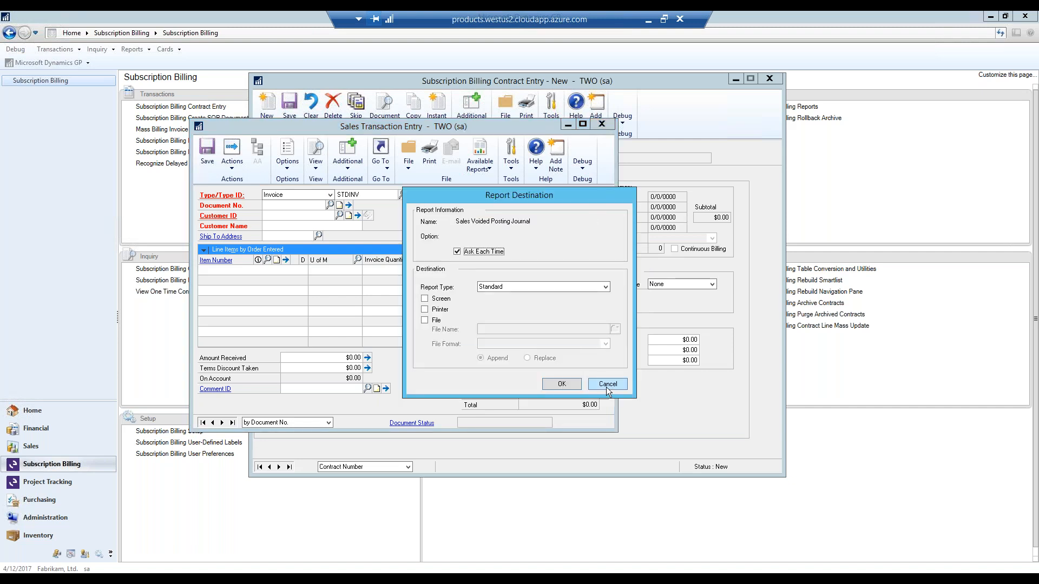
left_click(608, 384)
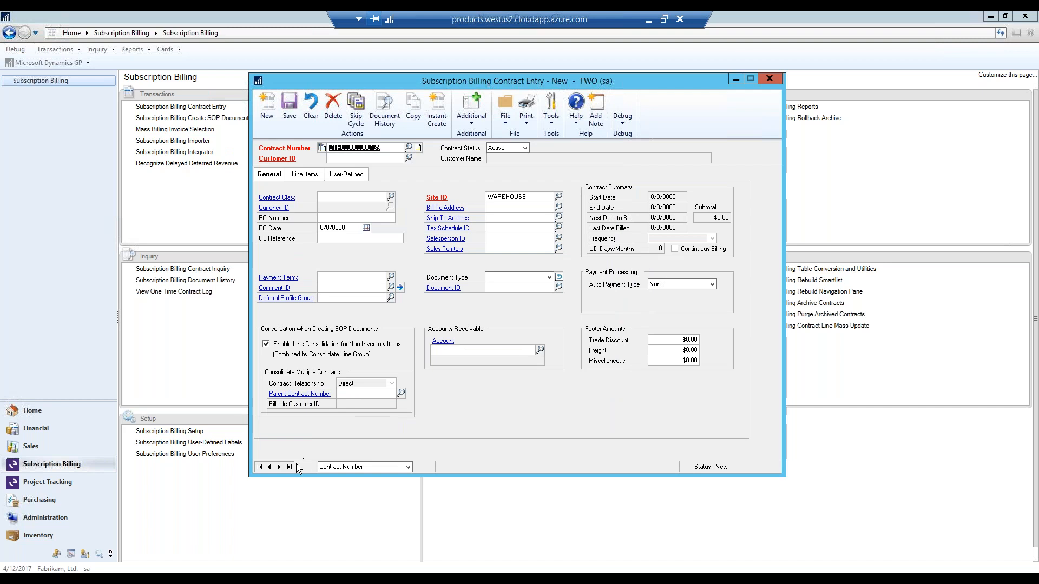
- Reload the rolled-back contract and set the 128 SDRAM line's unit price to $1,300.00
left_click(290, 468)
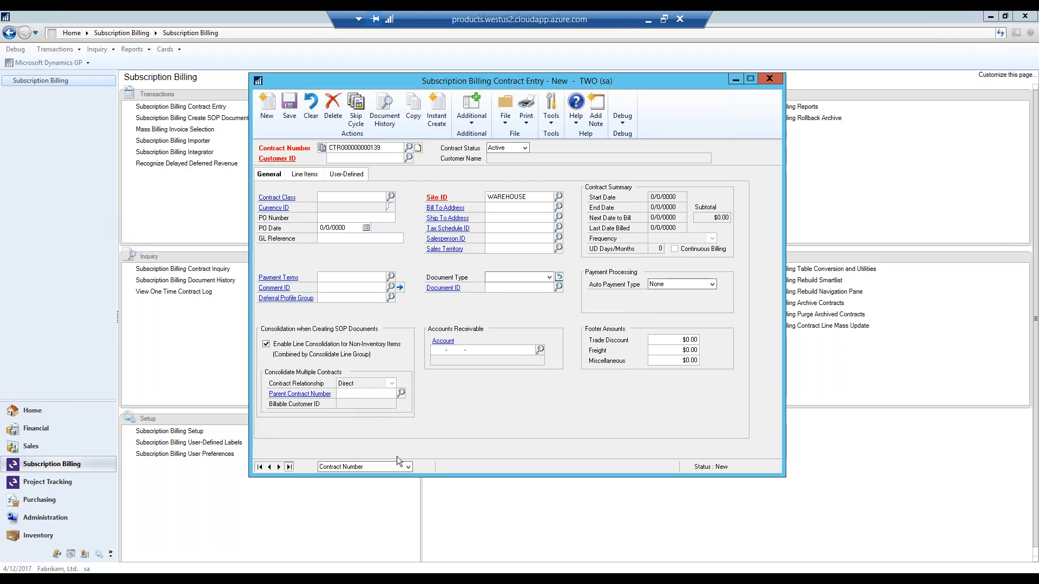
left_click(313, 176)
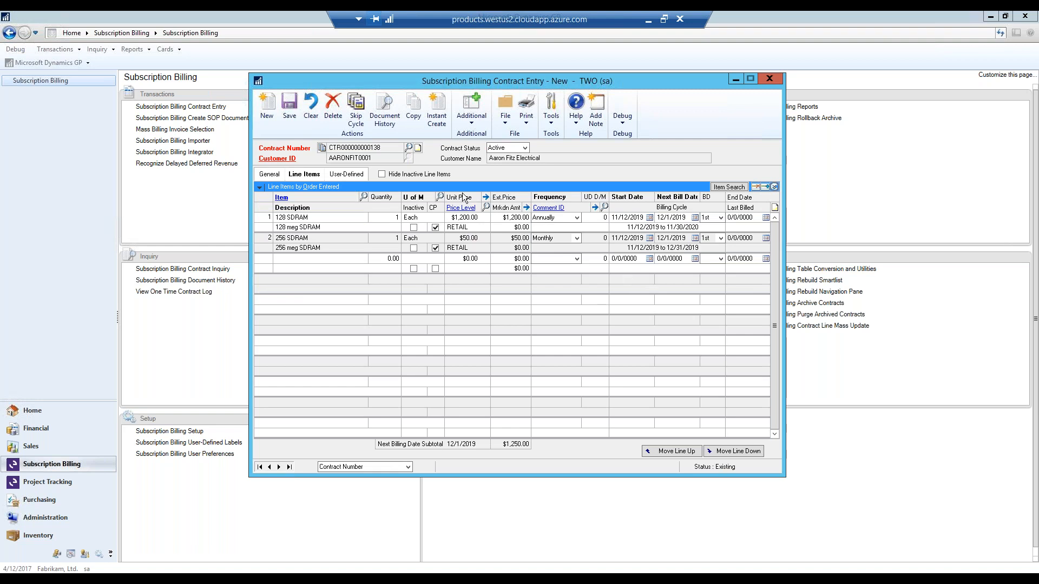
left_click(464, 218)
type("1300")
key("Tab")
- Check the contract's document history, and save and close the contract
left_click(384, 112)
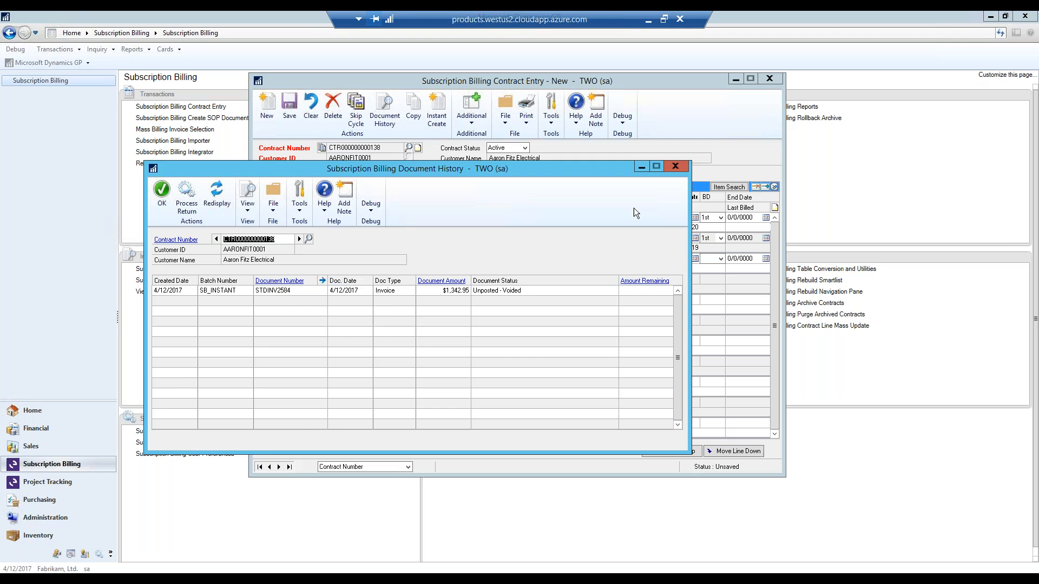
left_click(675, 167)
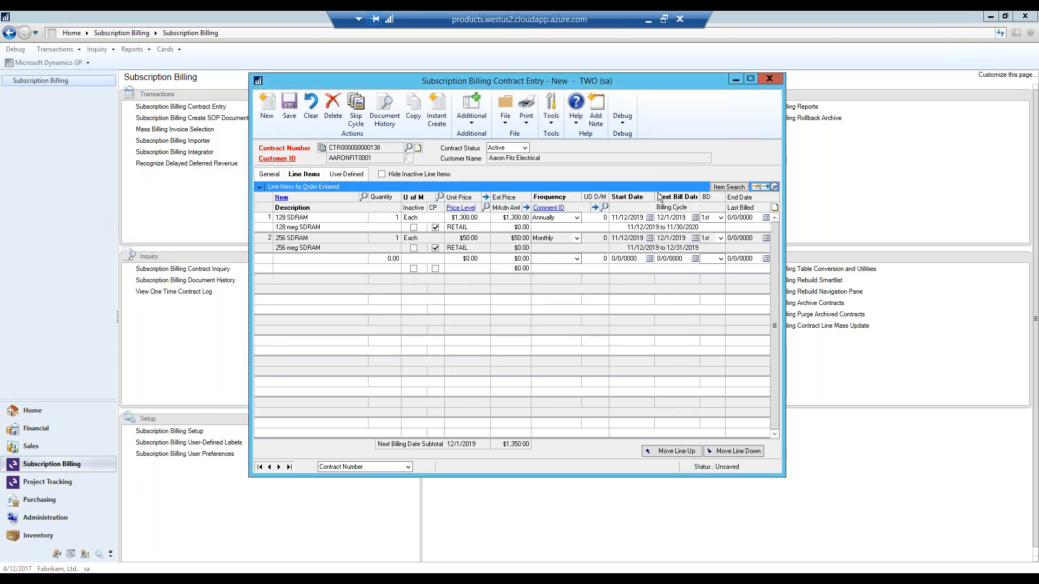
left_click(287, 111)
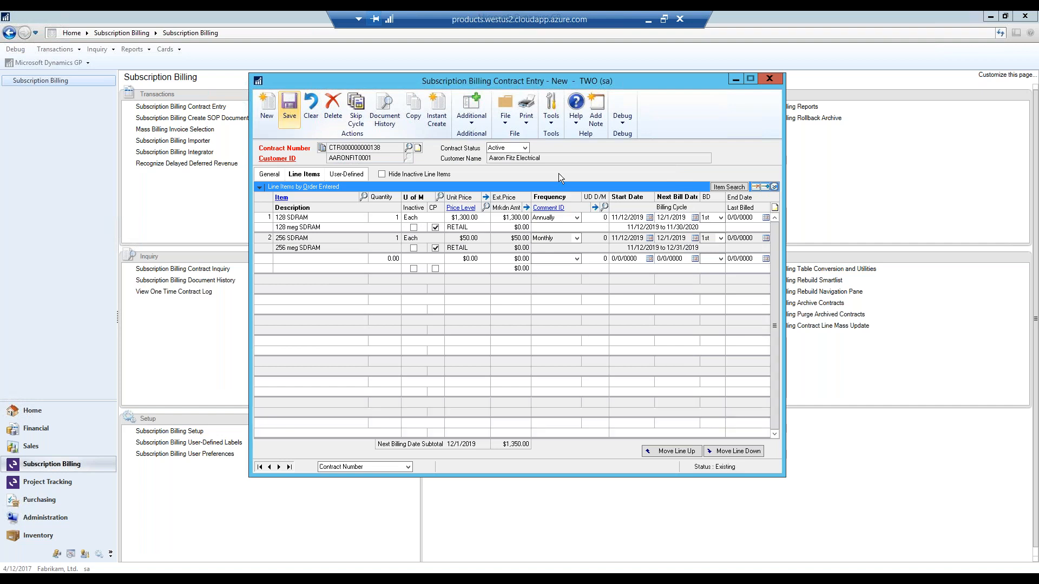
left_click(770, 79)
- Start creating SOP documents in batch with document type Invoice and a billing due date of 12/1/2019
left_click(282, 121)
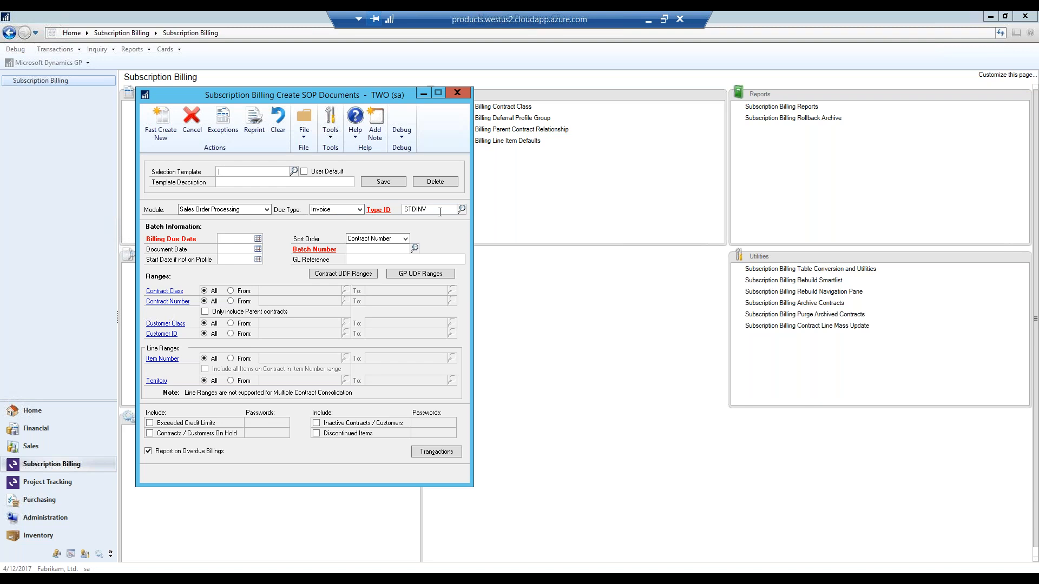
left_click(360, 210)
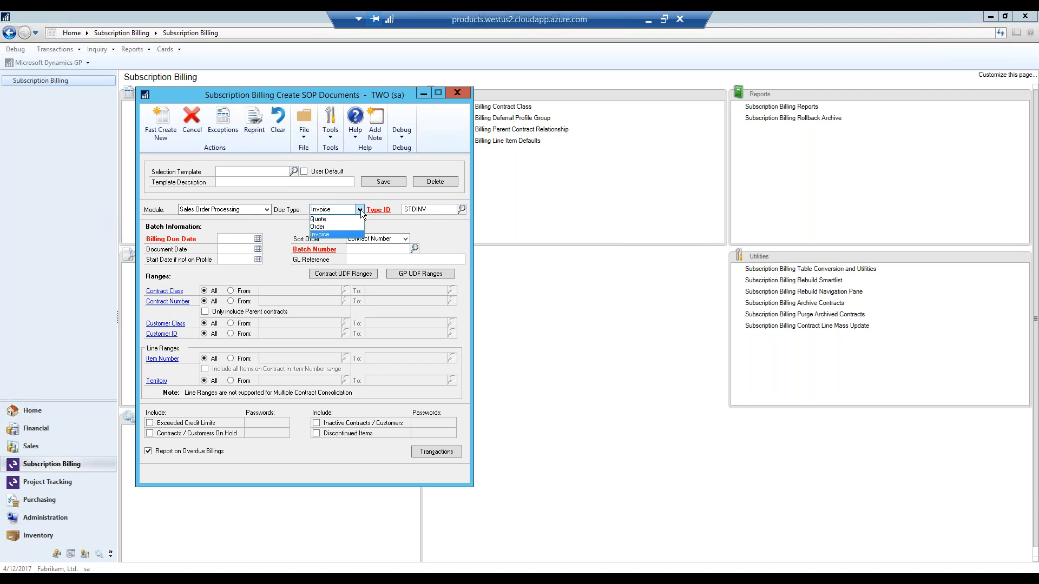
left_click(360, 212)
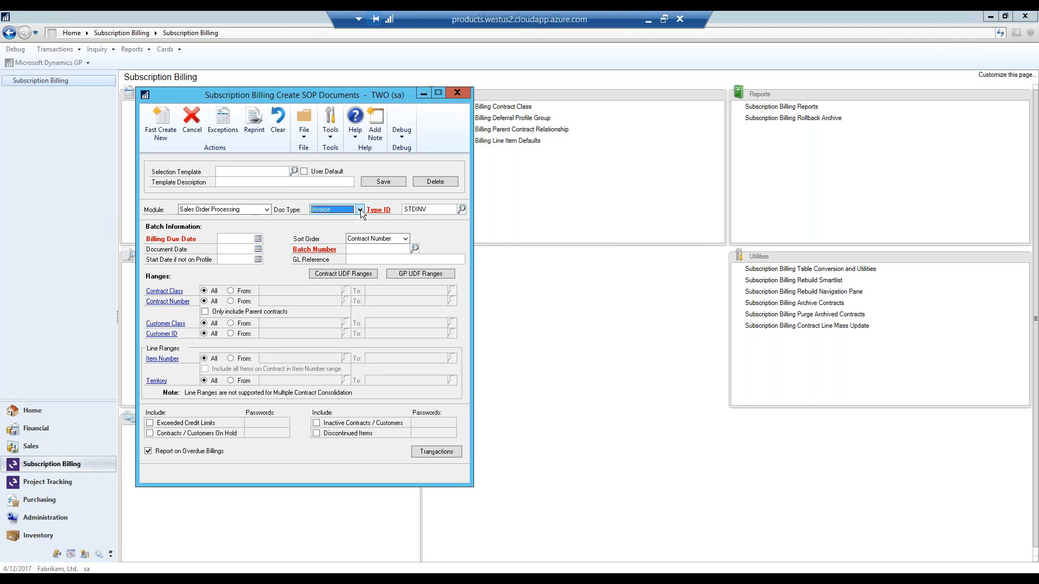
left_click(258, 238)
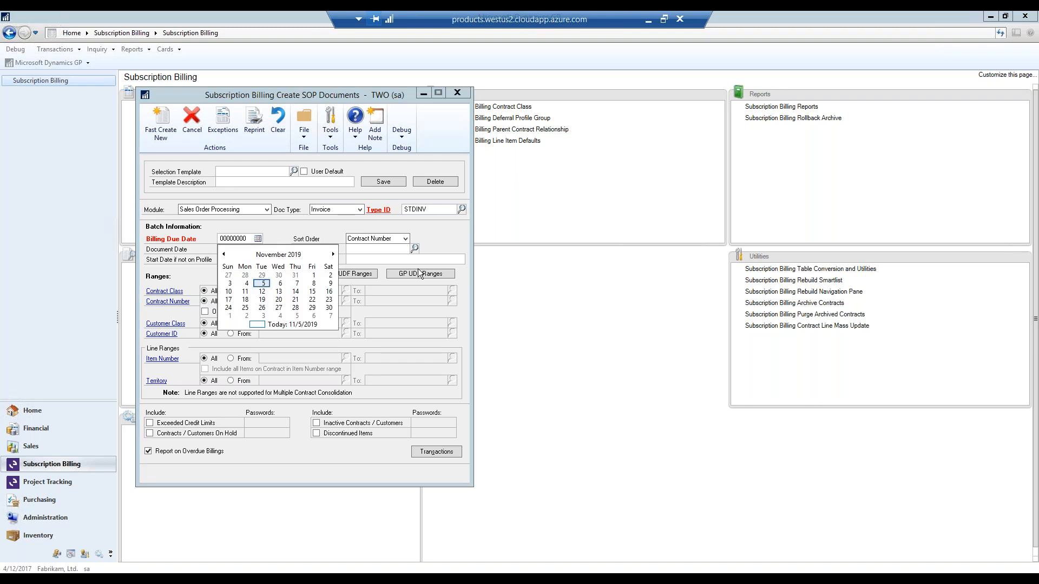
left_click(229, 315)
- Set the document date for the billing batch to 11/12/2019
left_click(243, 249)
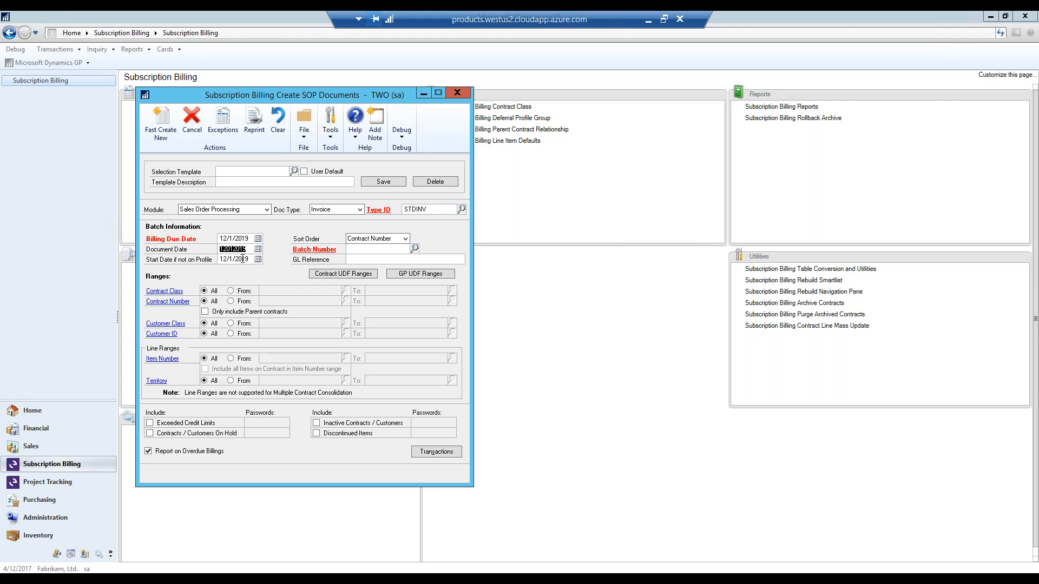
left_click(258, 250)
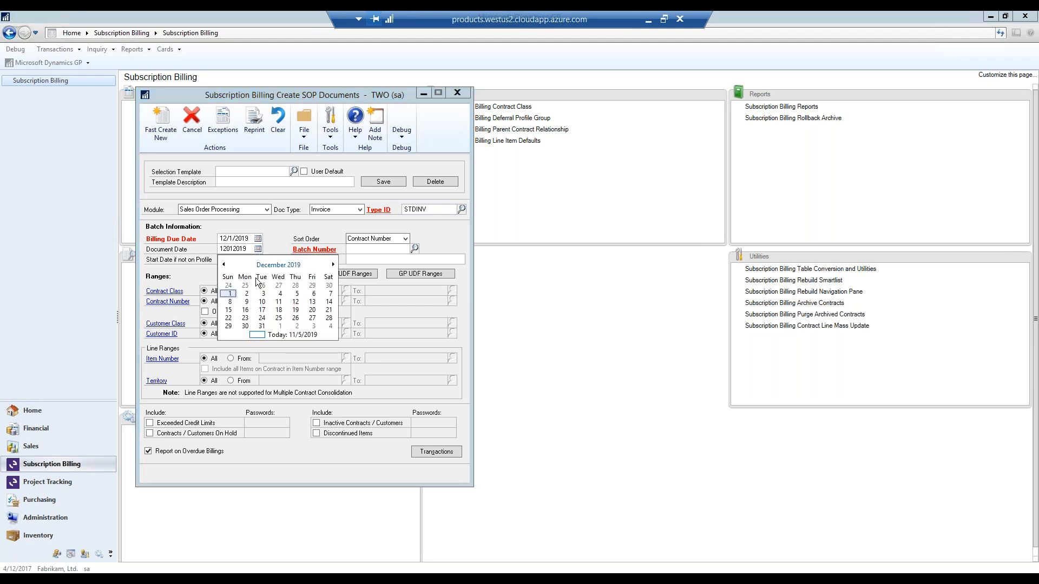
left_click(225, 264)
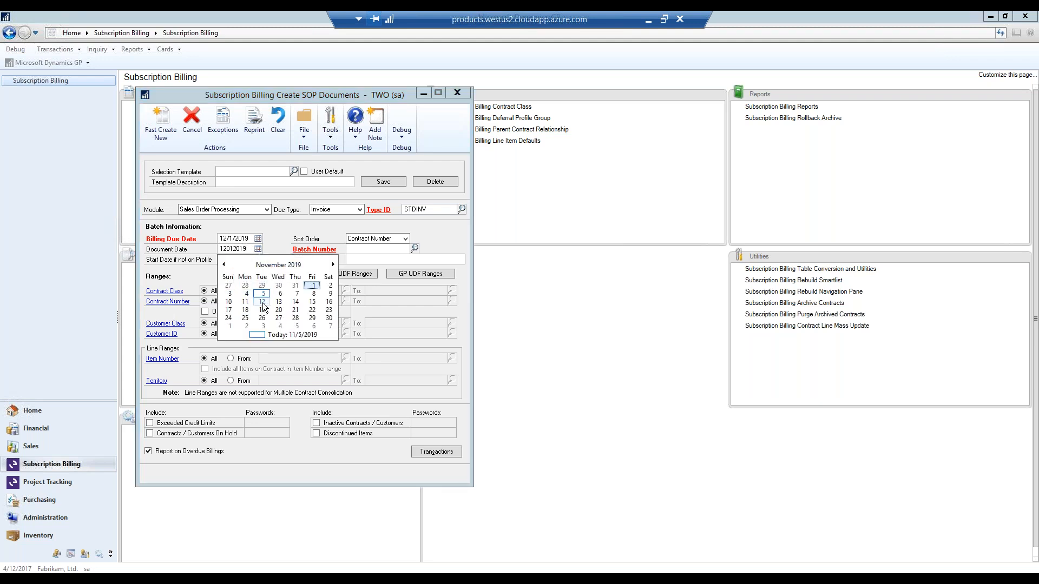
left_click(262, 302)
type("1")
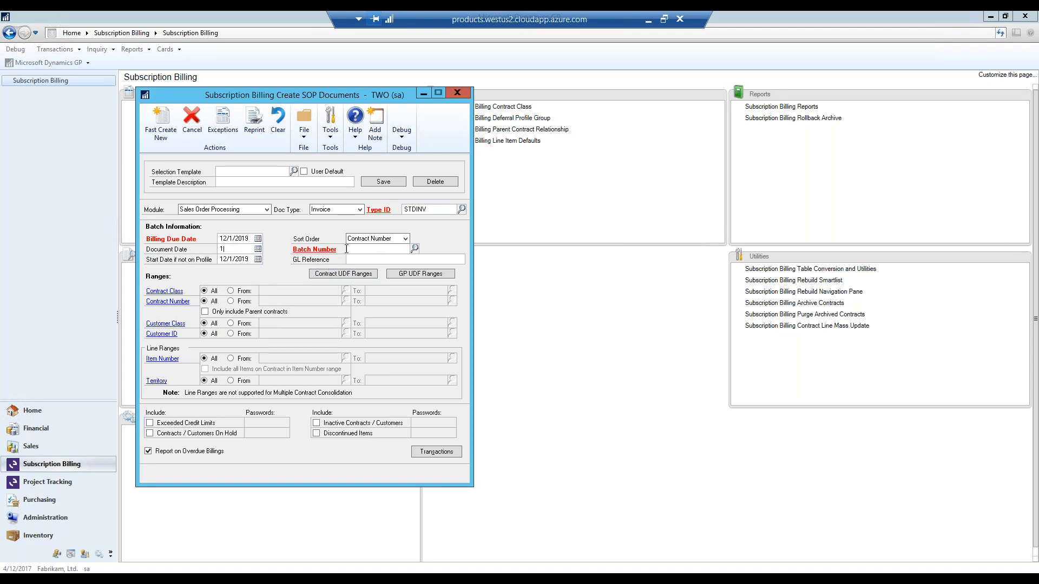
left_click(257, 250)
left_click(262, 302)
type("1")
left_click(258, 250)
left_click(265, 301)
- Assign the batch number WEBINAR and add it as a new sales batch
key("Tab")
key("Tab")
key("Tab")
type("WEBINAR")
key("Tab")
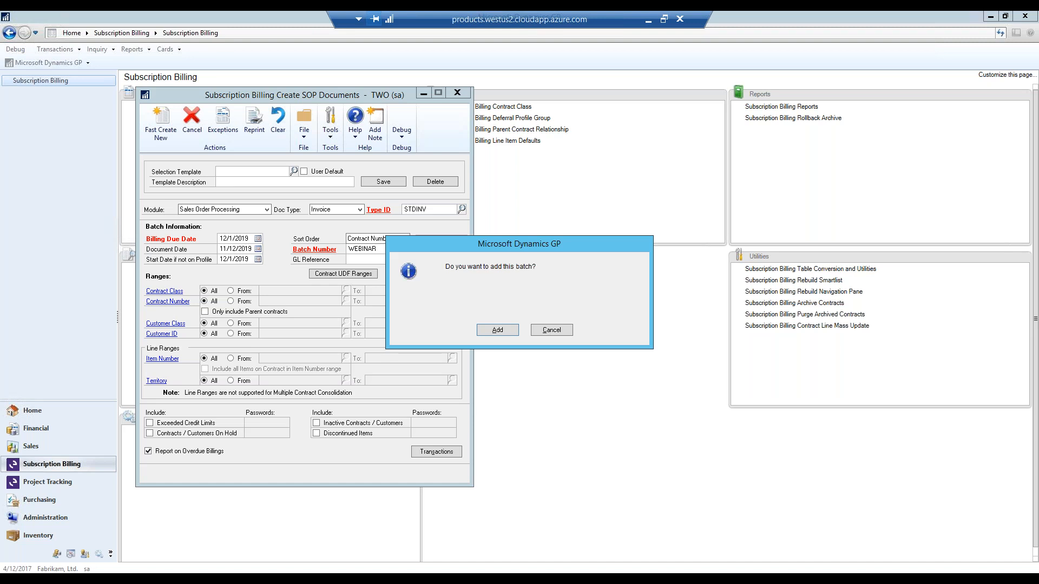
key("alt+Tab")
left_click(498, 330)
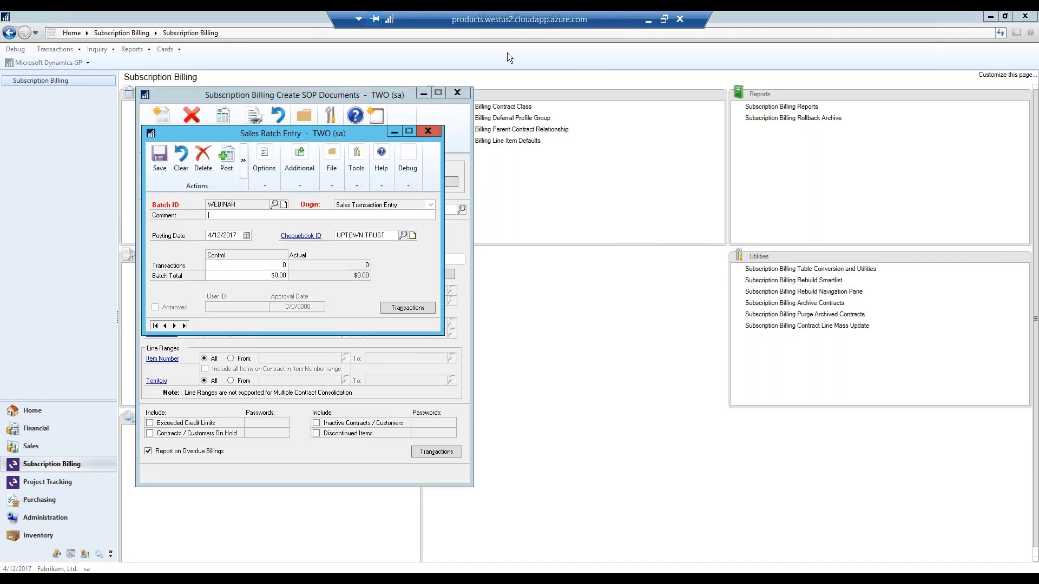
left_click(159, 158)
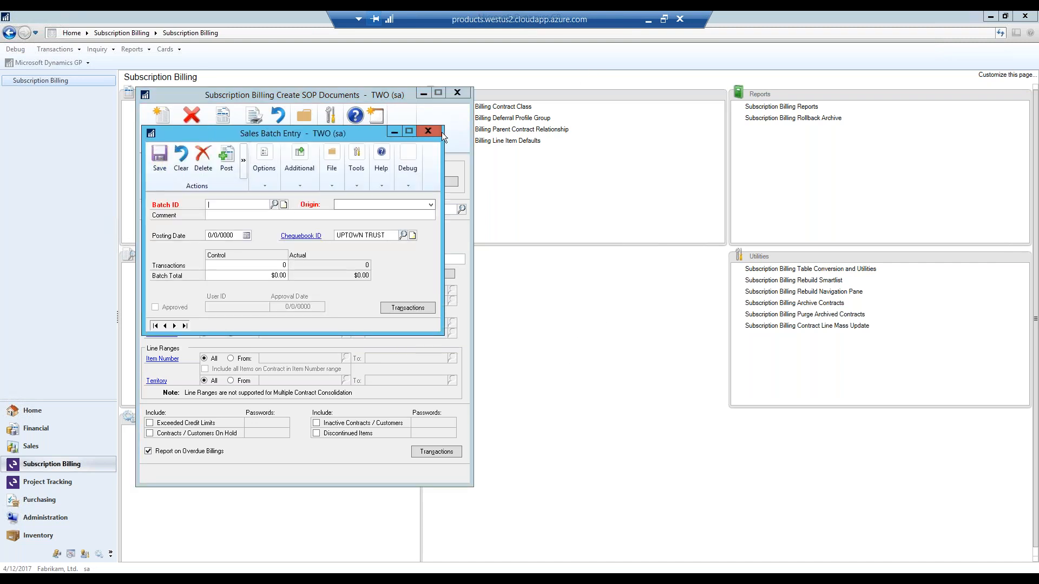
left_click(438, 132)
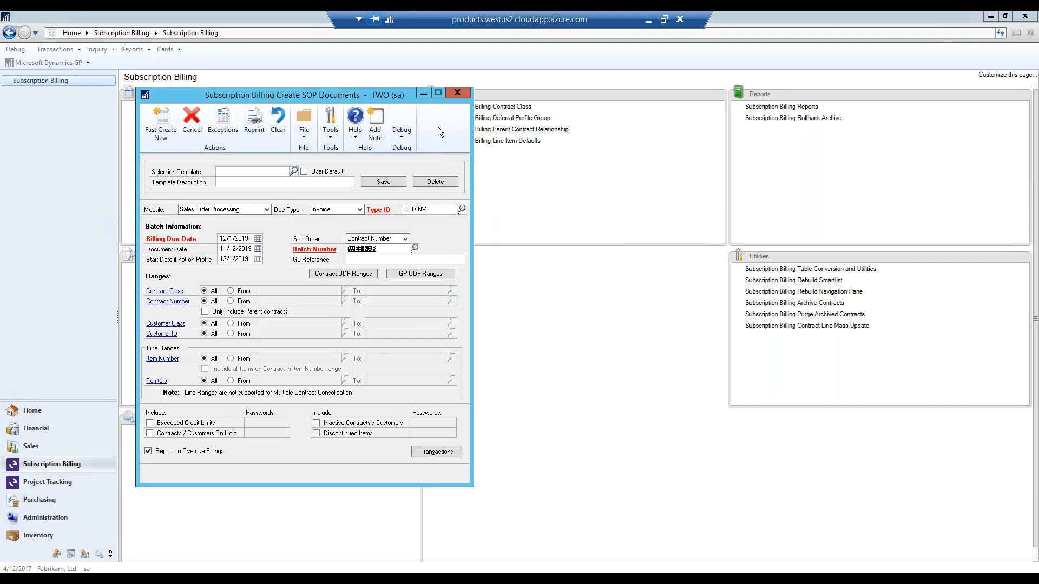
- Restrict the run to the WEBINAR contract class and start Fast Create for a new batch
left_click(231, 291)
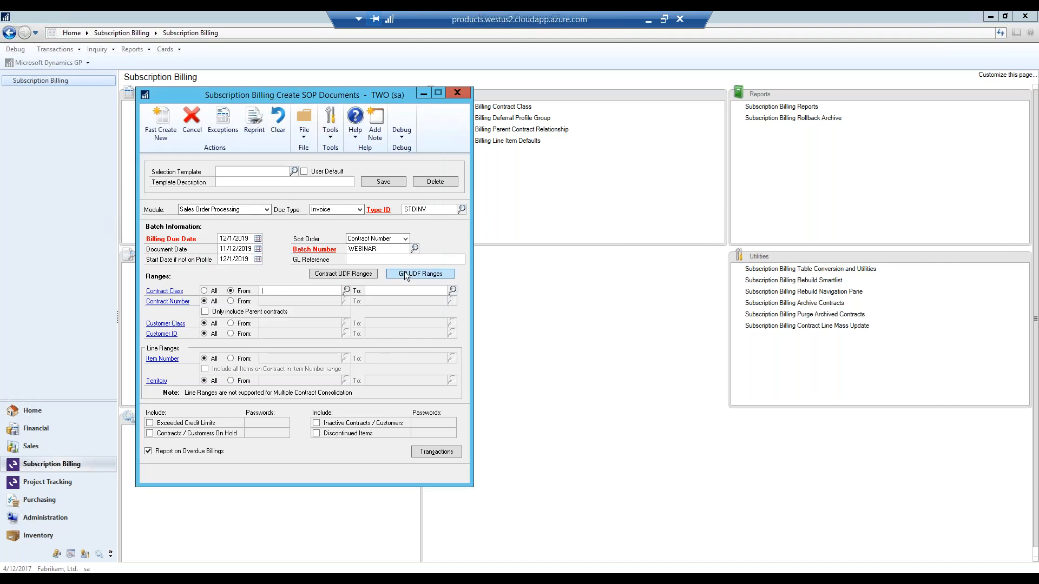
type("WEBINAR")
key("Tab")
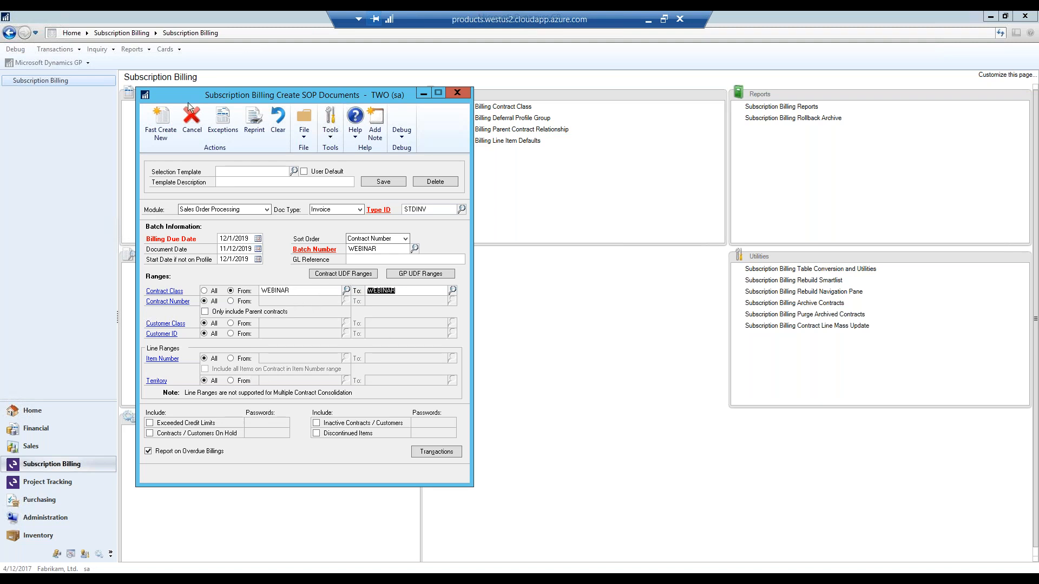
left_click(170, 129)
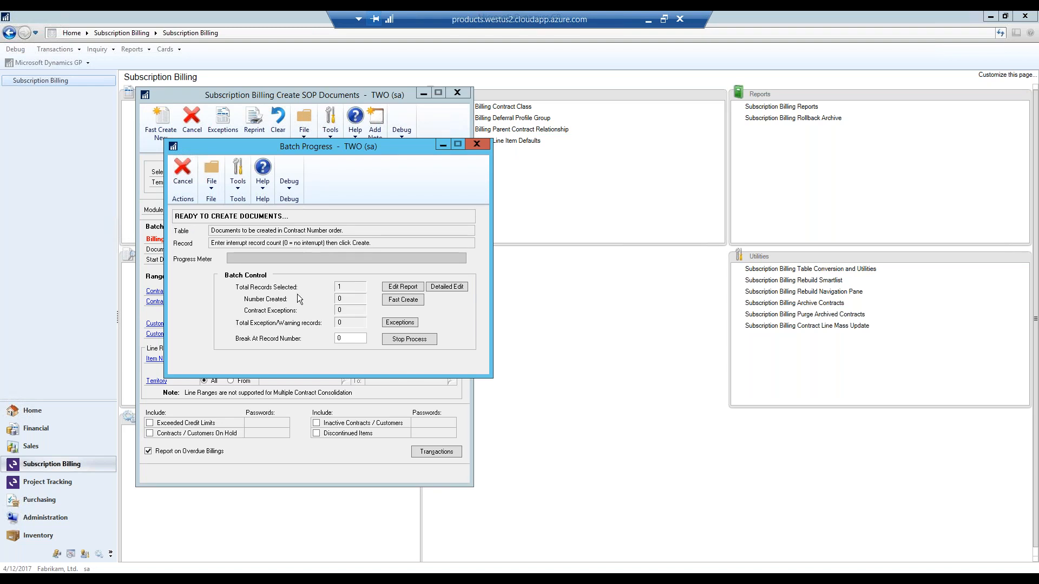
- Output the edit report of contracts selected for invoicing to the screen
left_click(401, 286)
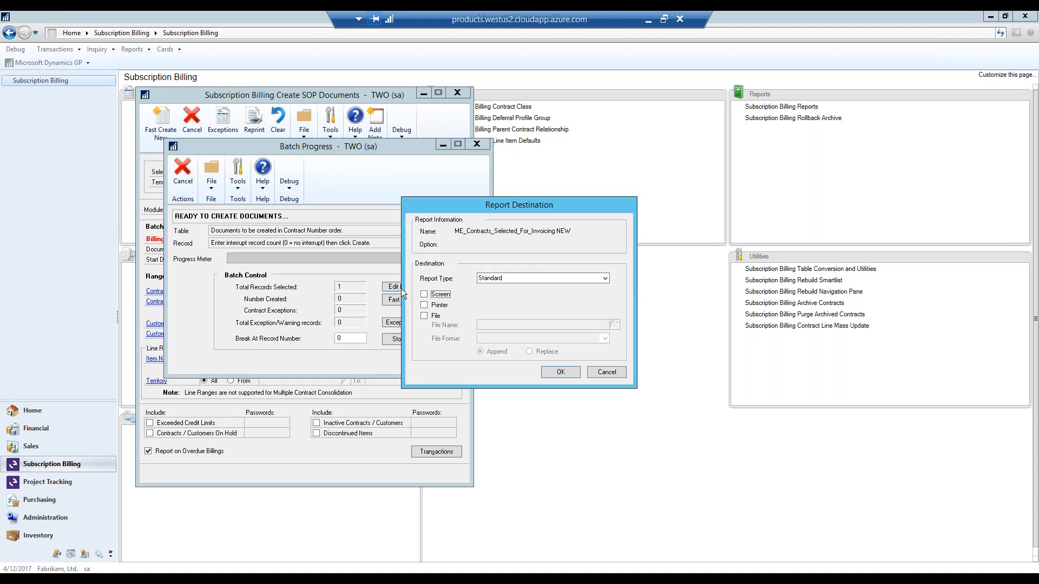
left_click(431, 295)
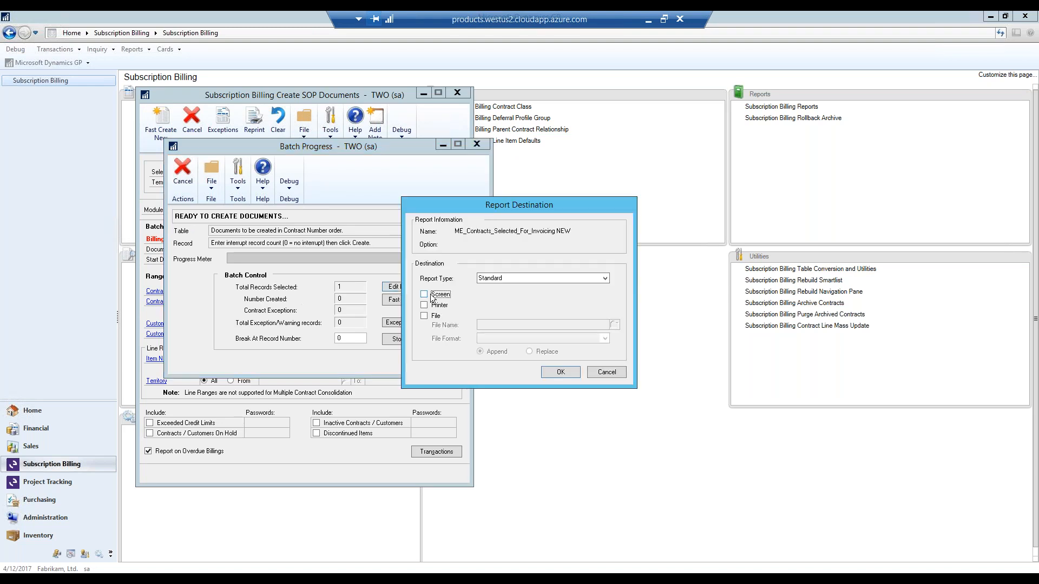
left_click(553, 373)
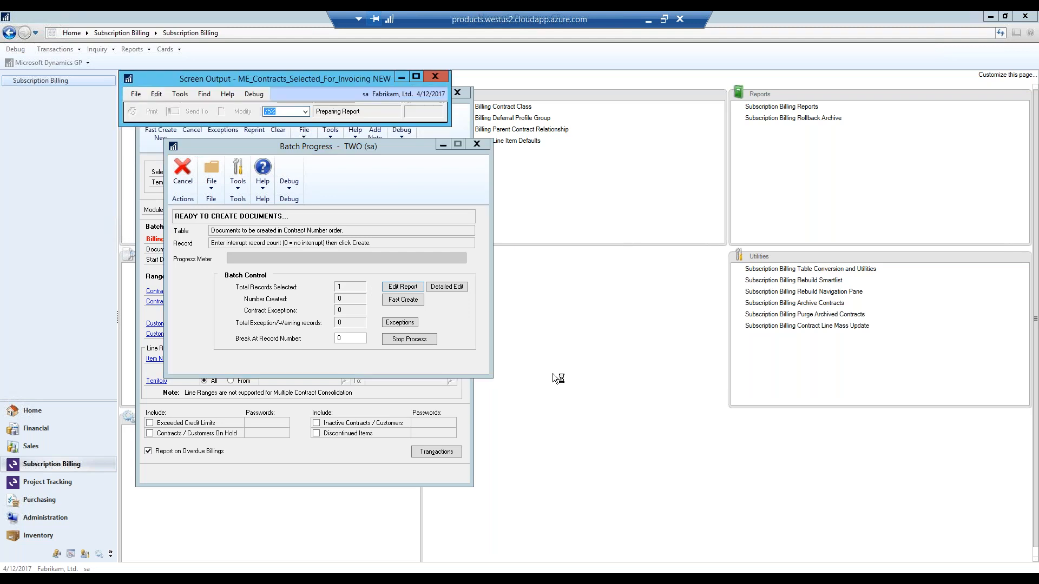
- Read the edit report, output the detailed edit report of contracts selected for invoicing to the screen, and close both
left_click_drag(448, 320, 809, 319)
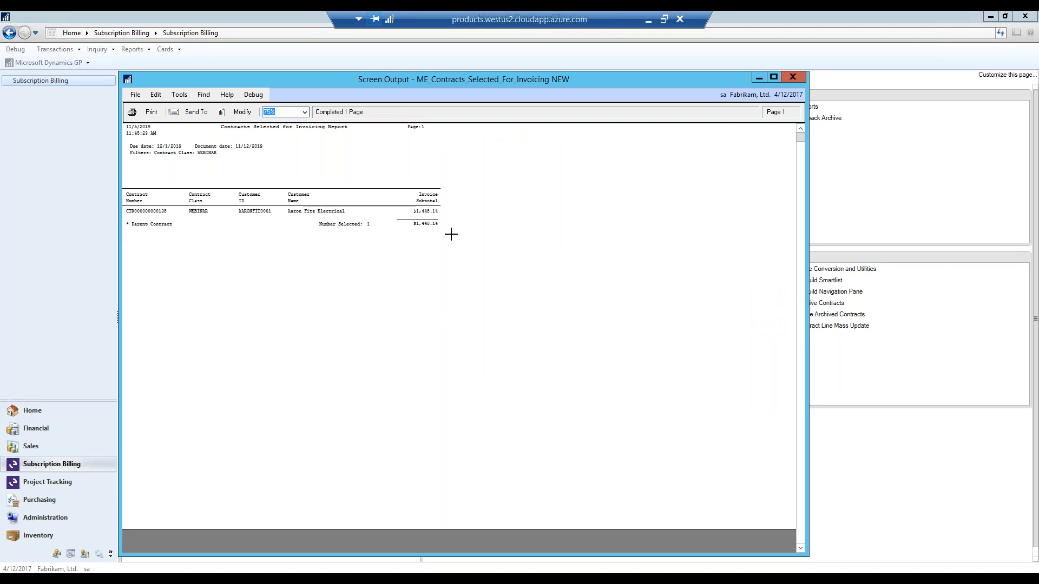
left_click(799, 78)
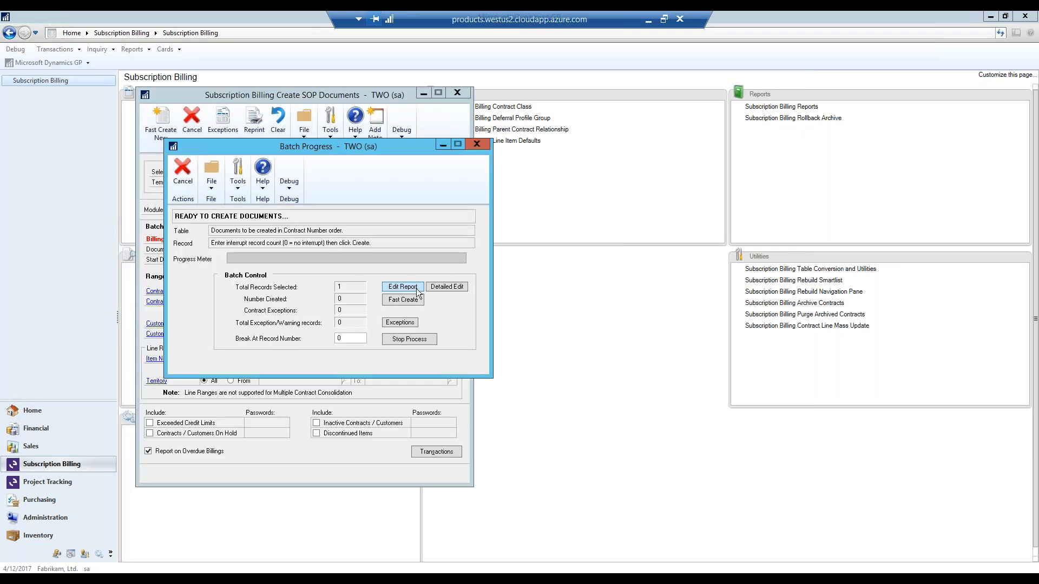
left_click(440, 286)
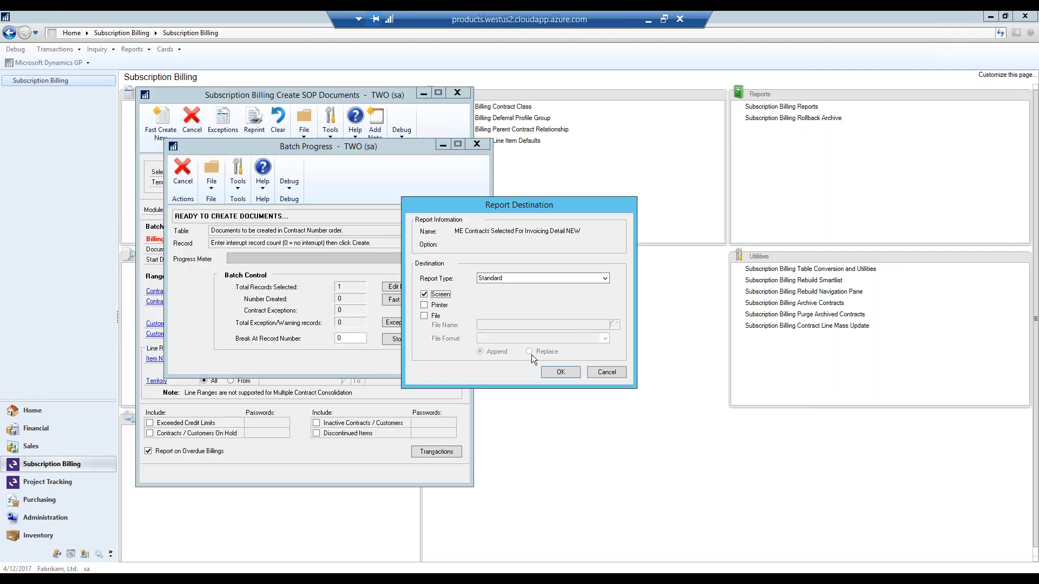
left_click(560, 373)
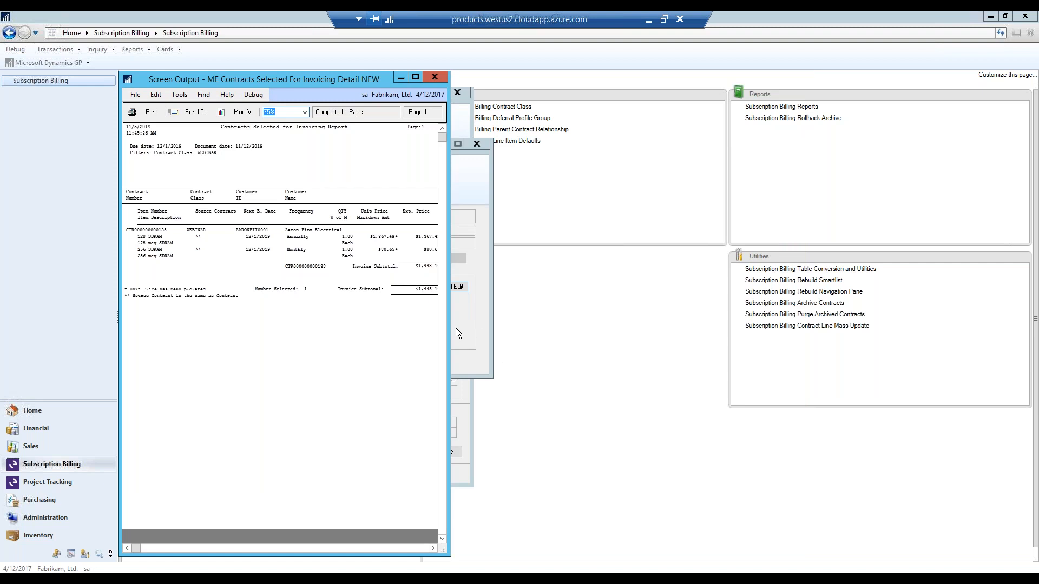
left_click_drag(451, 328, 847, 328)
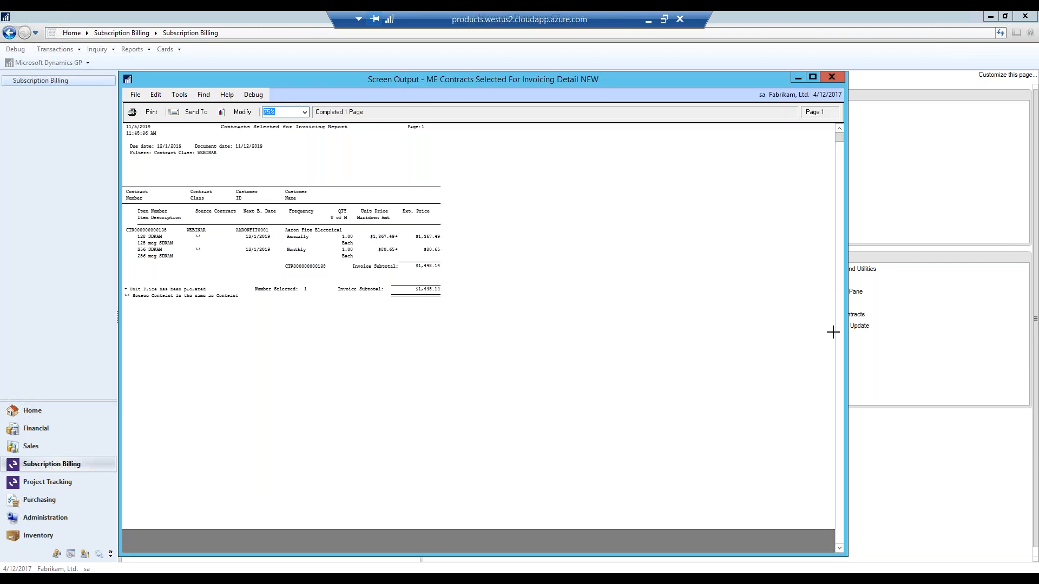
left_click(831, 77)
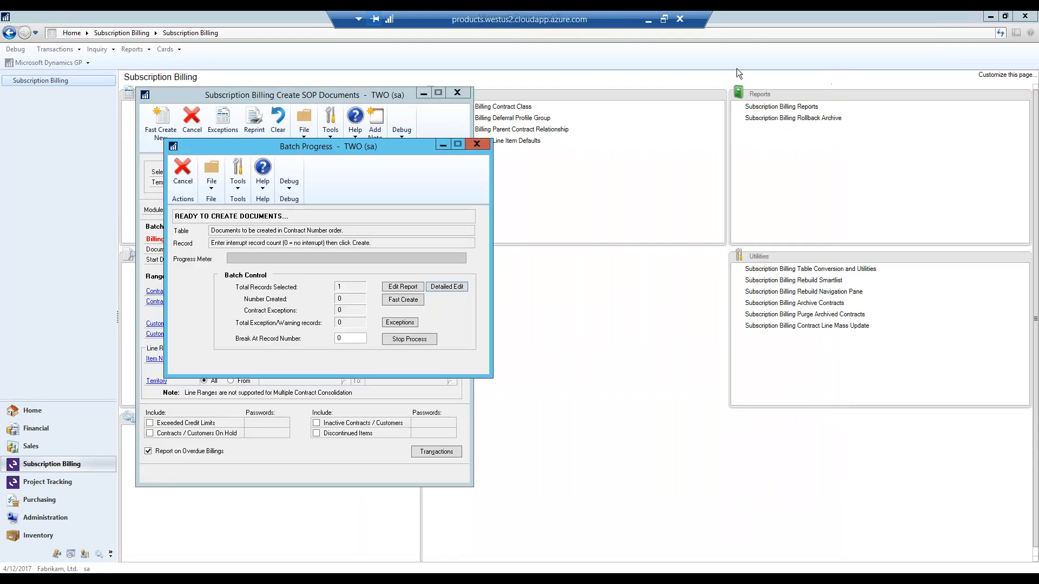
- Fast Create the invoices for the WEBINAR batch and output the Invoices Created report to the screen
left_click(405, 300)
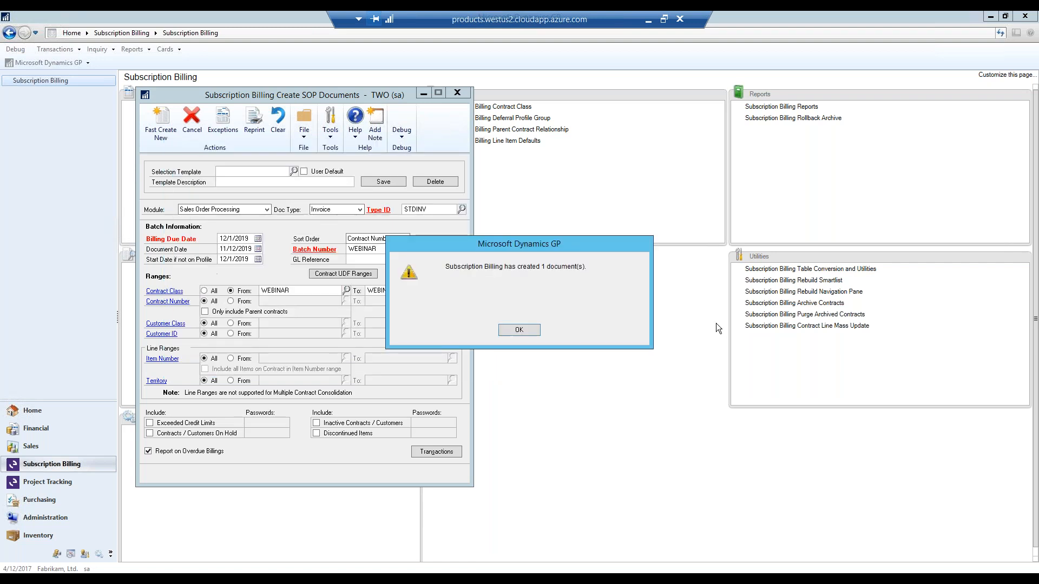
left_click(534, 332)
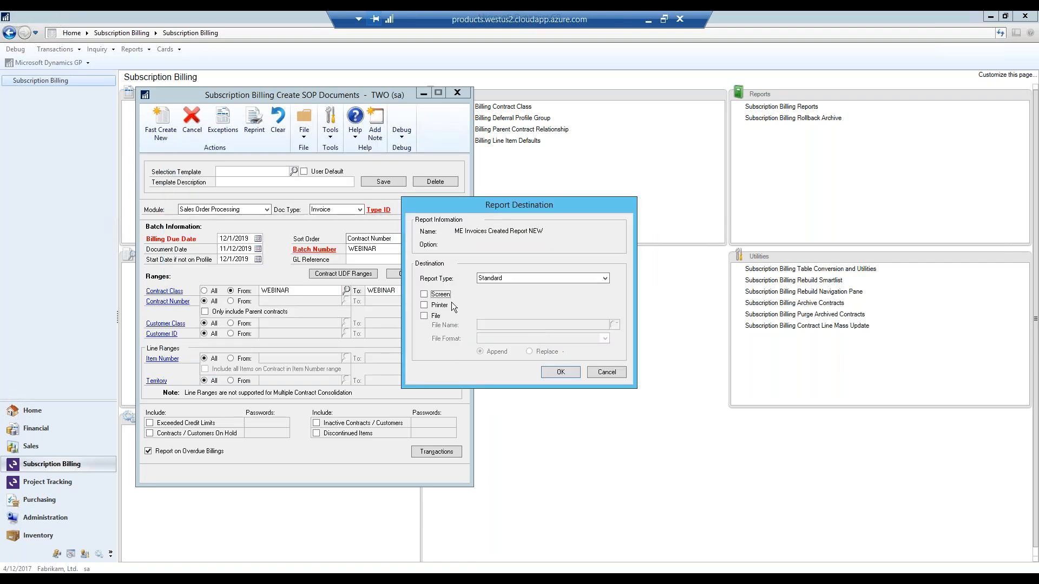
left_click(441, 296)
left_click(558, 372)
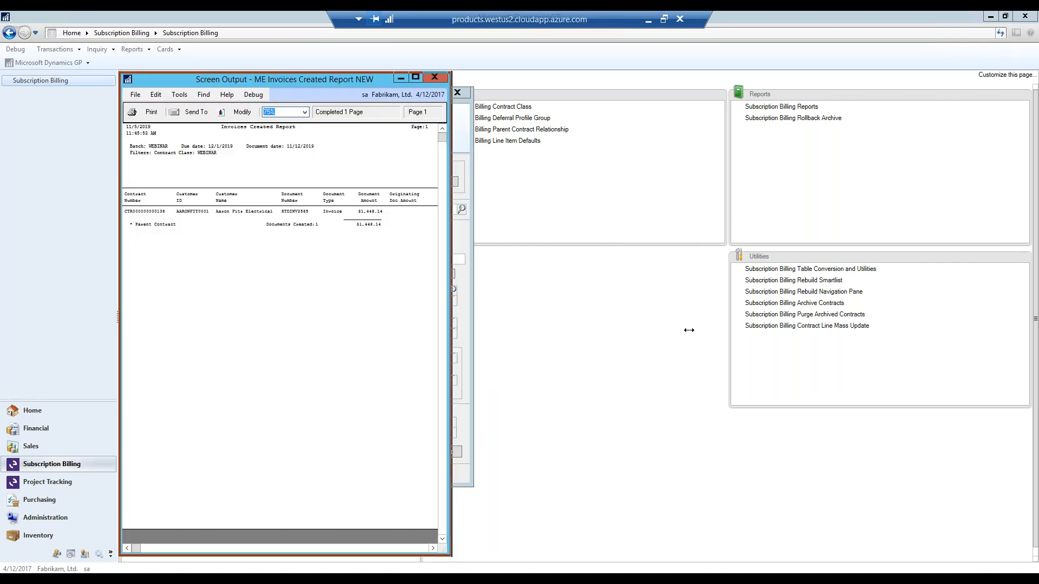
left_click_drag(451, 319, 801, 319)
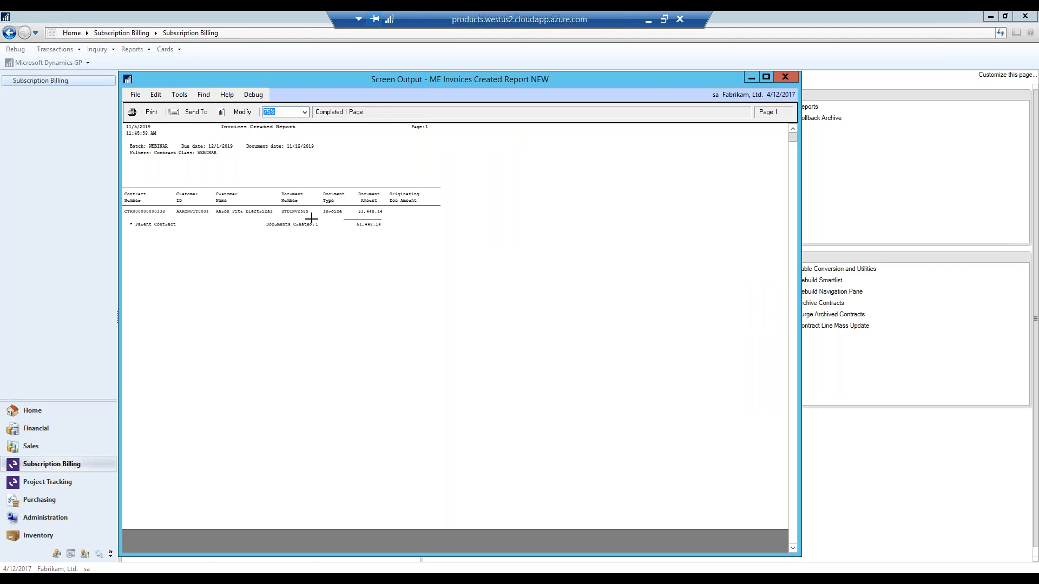
left_click(785, 78)
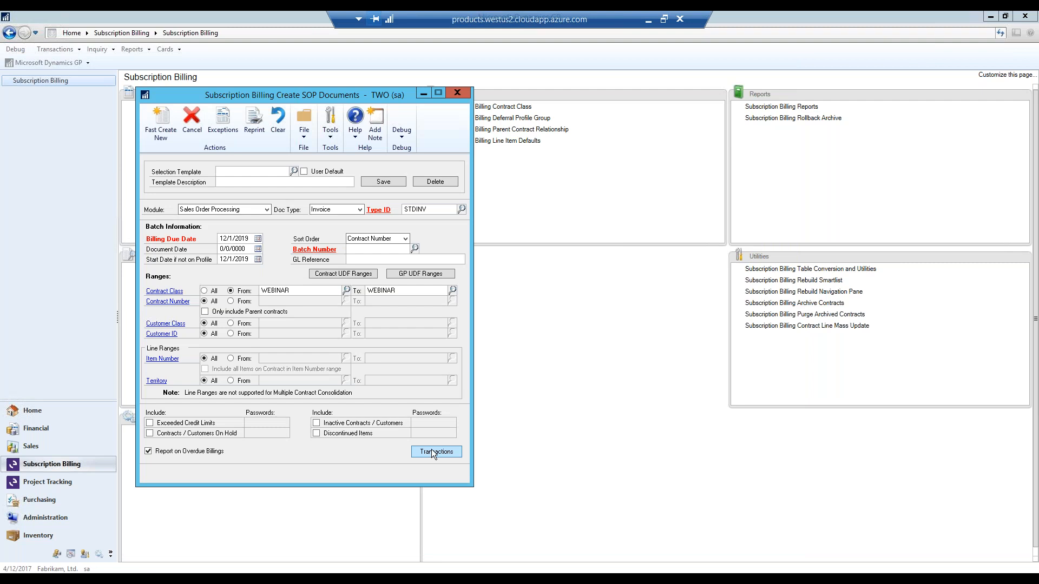
- Open the newly created invoice from the SOP document run and display its sales distributions
left_click(432, 450)
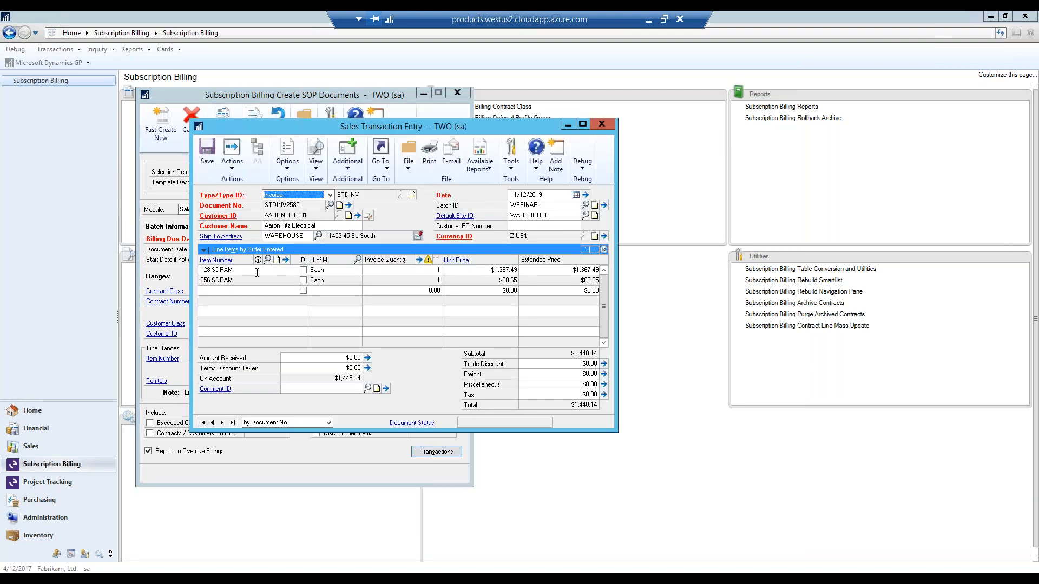
left_click(381, 162)
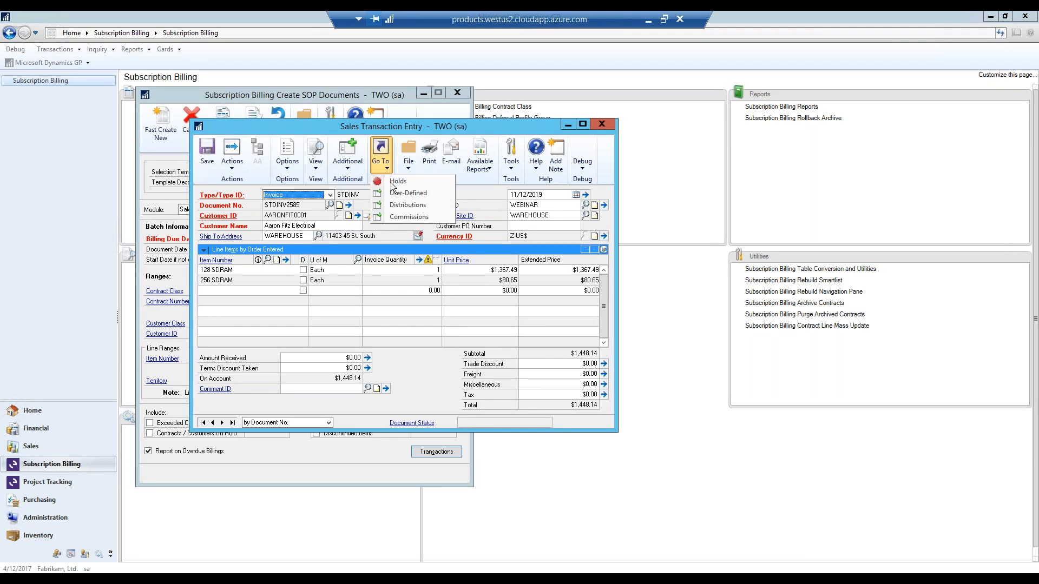
left_click(396, 203)
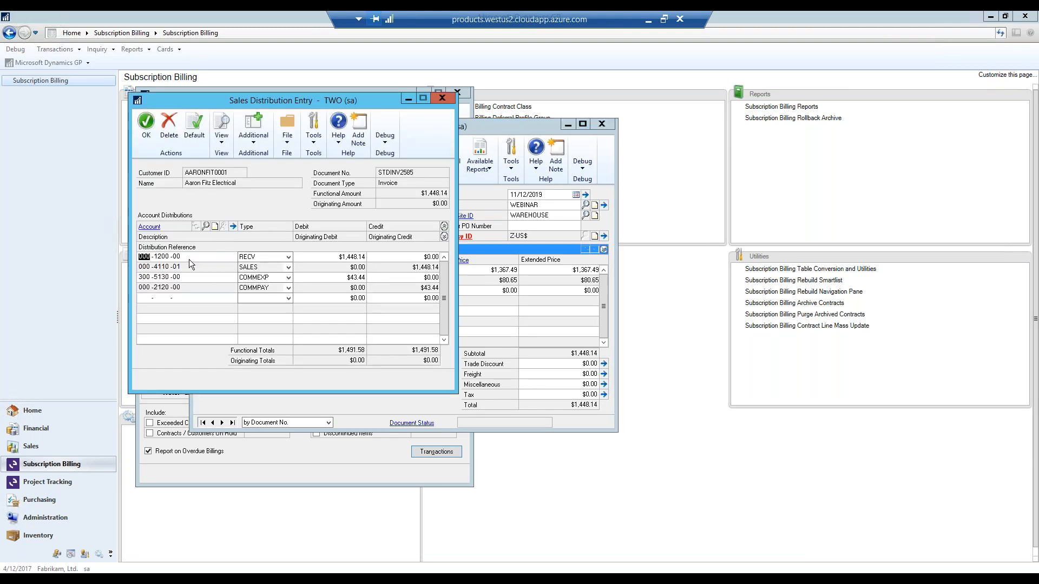
- Examine the deferral schedule of the SALES distribution for the 128 SDRAM line and close the distributions
left_click(178, 267)
left_click(253, 127)
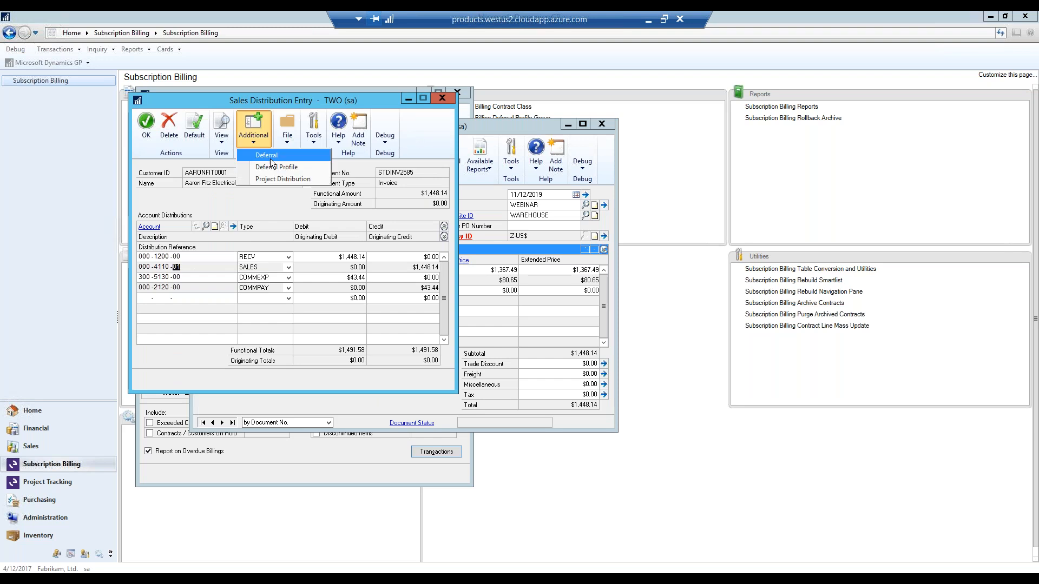
left_click(269, 156)
left_click(493, 331)
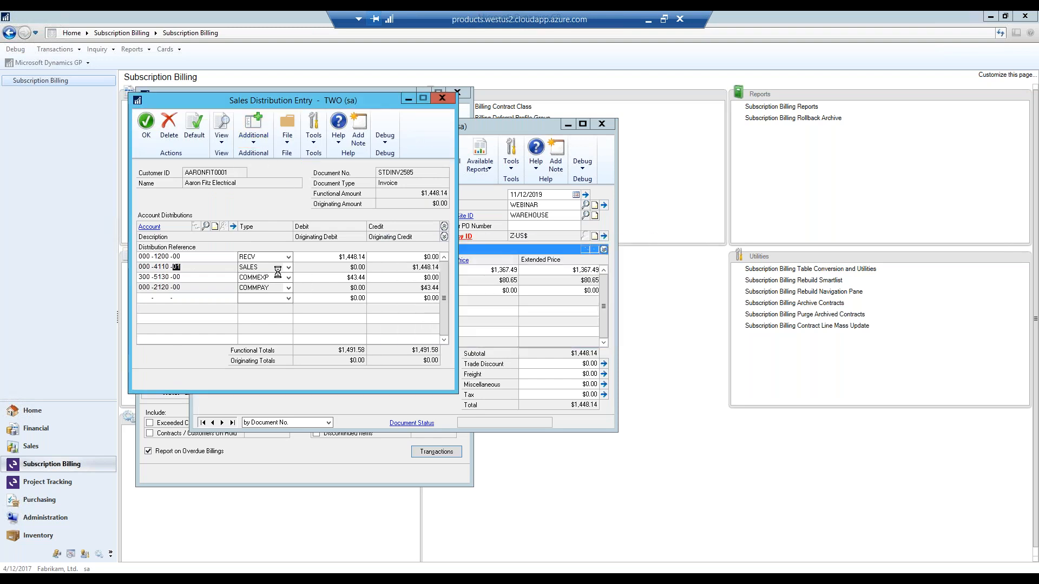
left_click(186, 252)
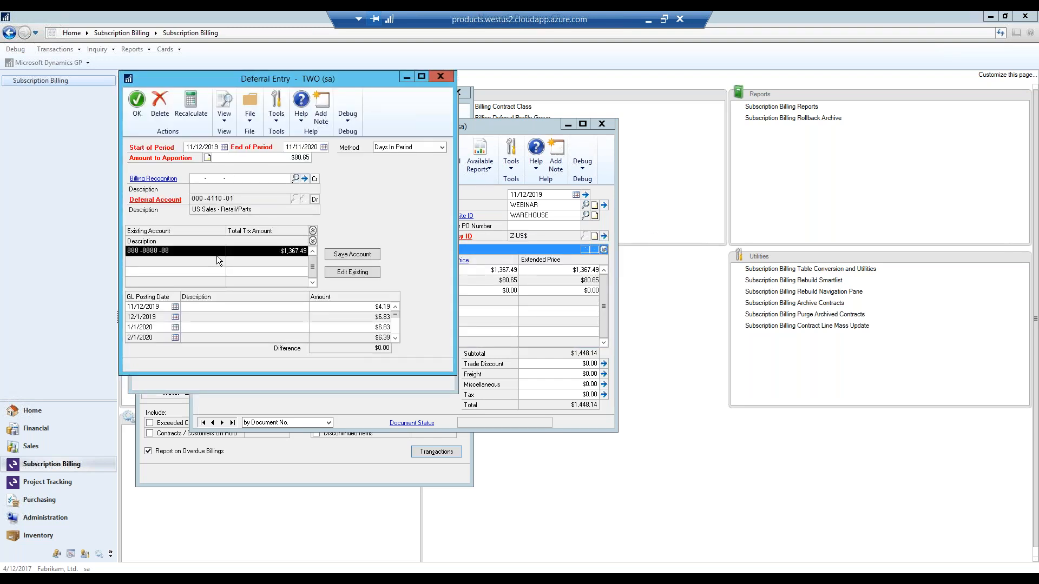
left_click(345, 270)
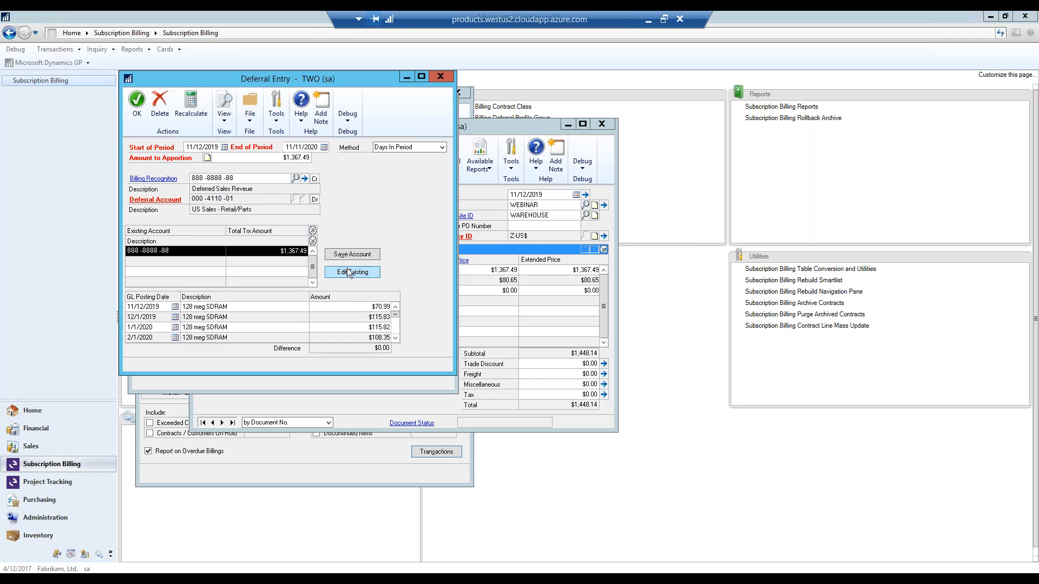
left_click(442, 76)
left_click(438, 100)
- Clear the invoice's batch ID, post the invoice and skip the posting reports before the General Posting Journal
left_click(523, 205)
key("BackSpace")
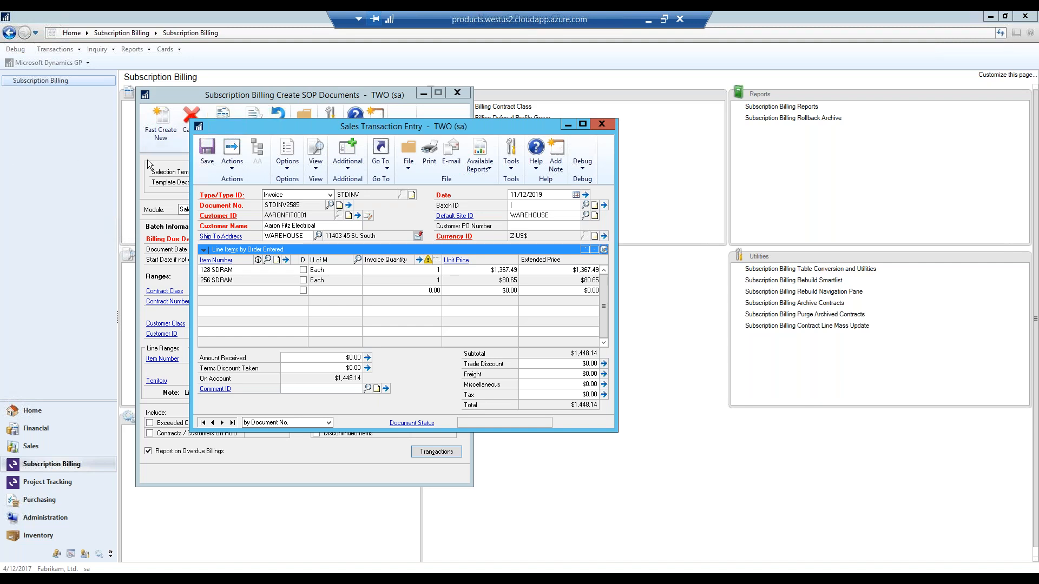
left_click(231, 169)
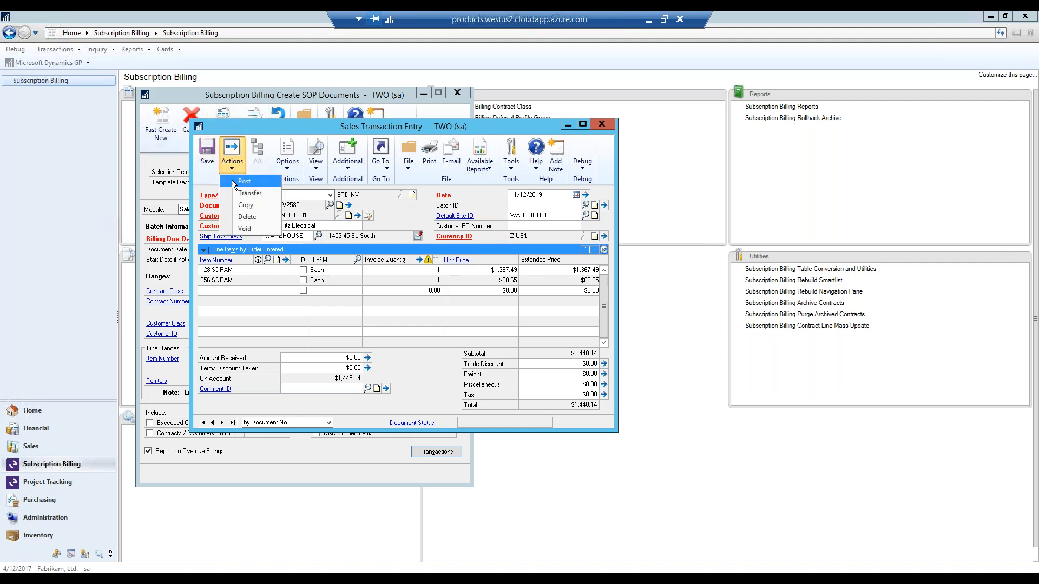
left_click(231, 181)
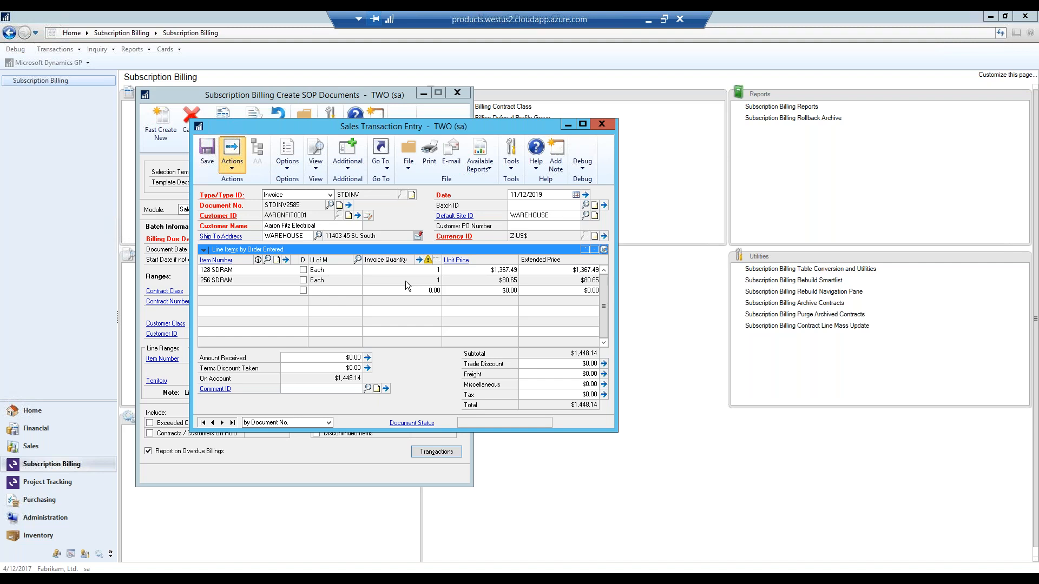
left_click(601, 124)
left_click(607, 384)
left_click(607, 384)
left_click(614, 386)
left_click(614, 386)
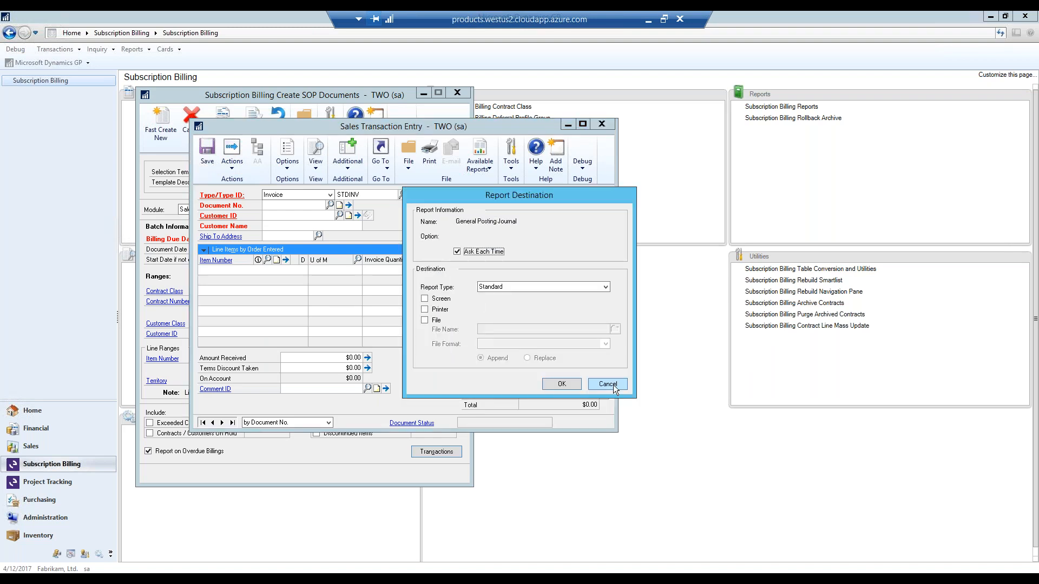
- Output the General Posting Journal to the screen and review the monthly deferral entries
left_click(439, 299)
left_click(562, 385)
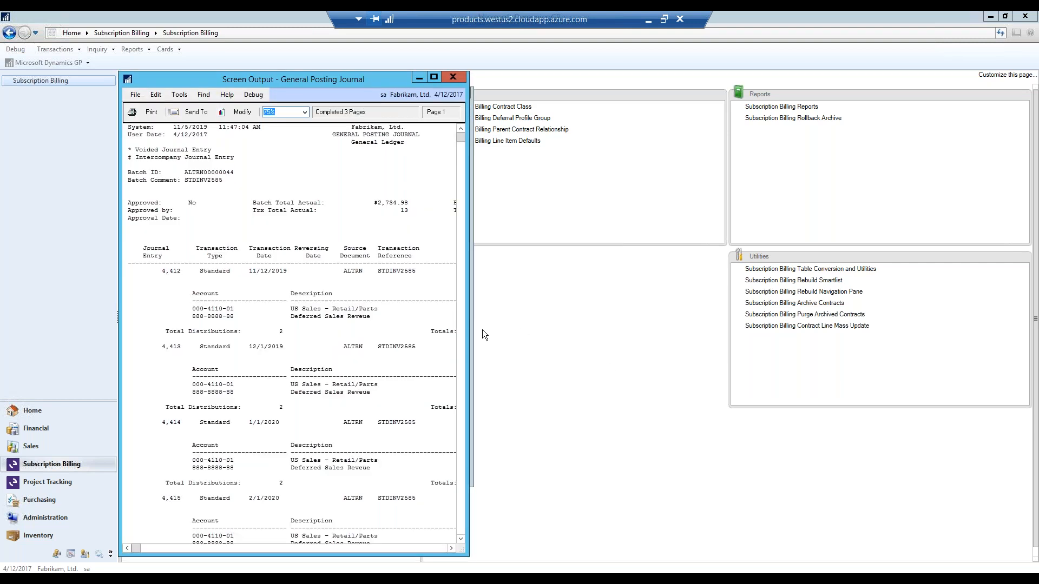
left_click_drag(468, 342, 858, 341)
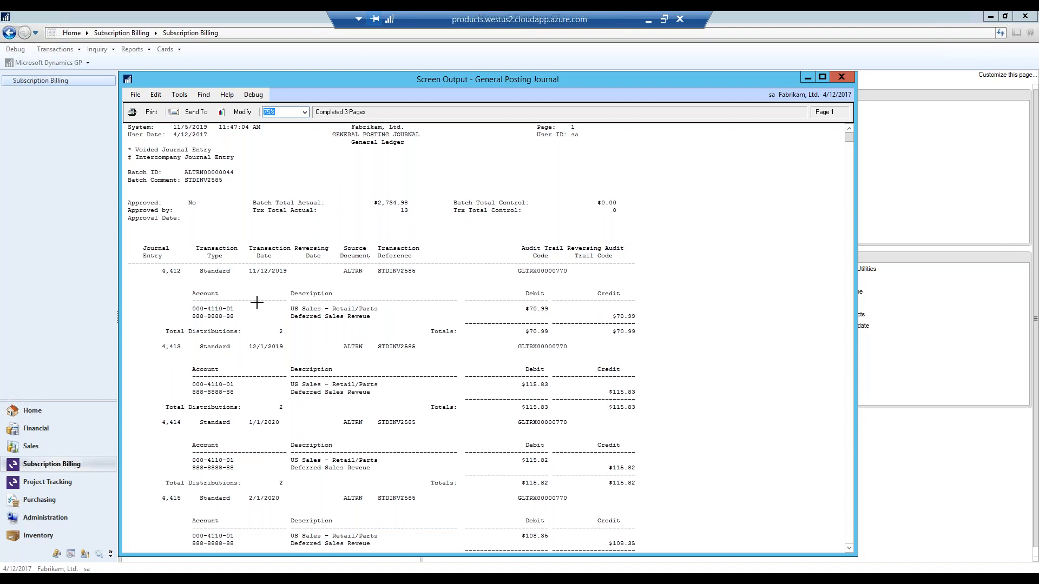
scroll(849, 483, "down", 15)
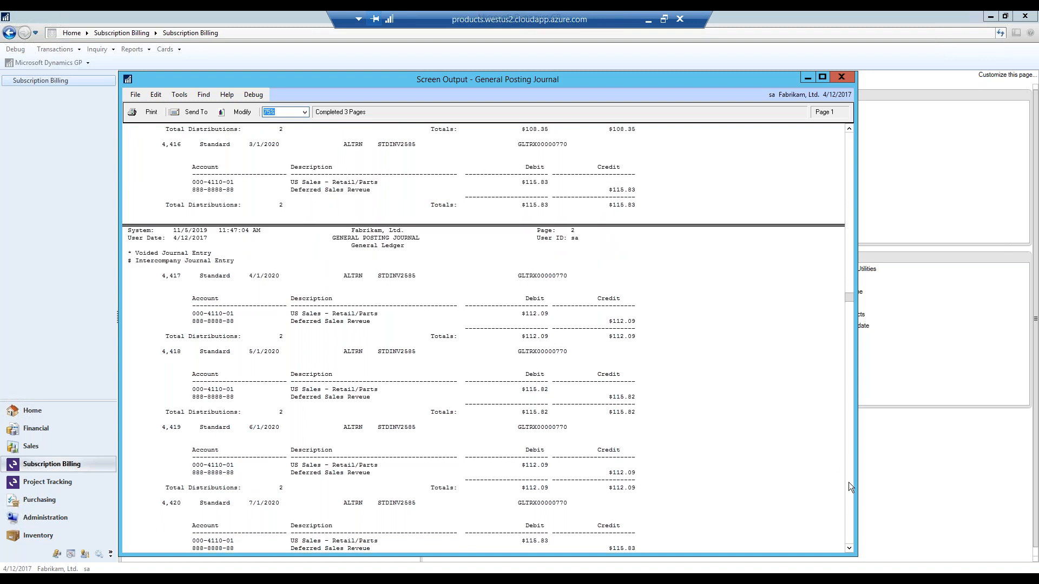
left_click(842, 77)
- Close Create SOP Documents and open the line items of the last contract in Subscription Billing Contract Entry
left_click(459, 92)
left_click(203, 106)
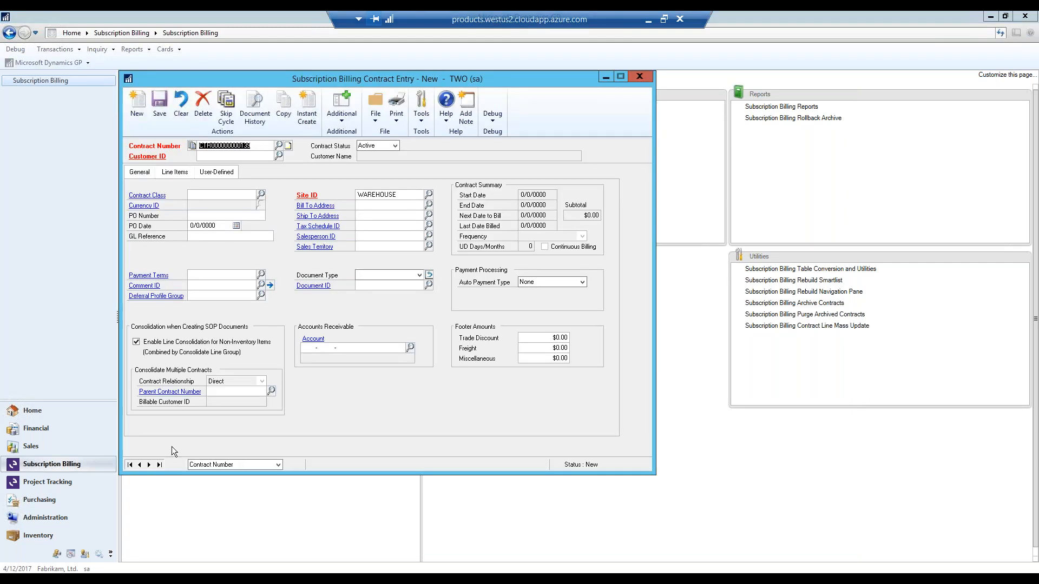
left_click(159, 465)
left_click(174, 171)
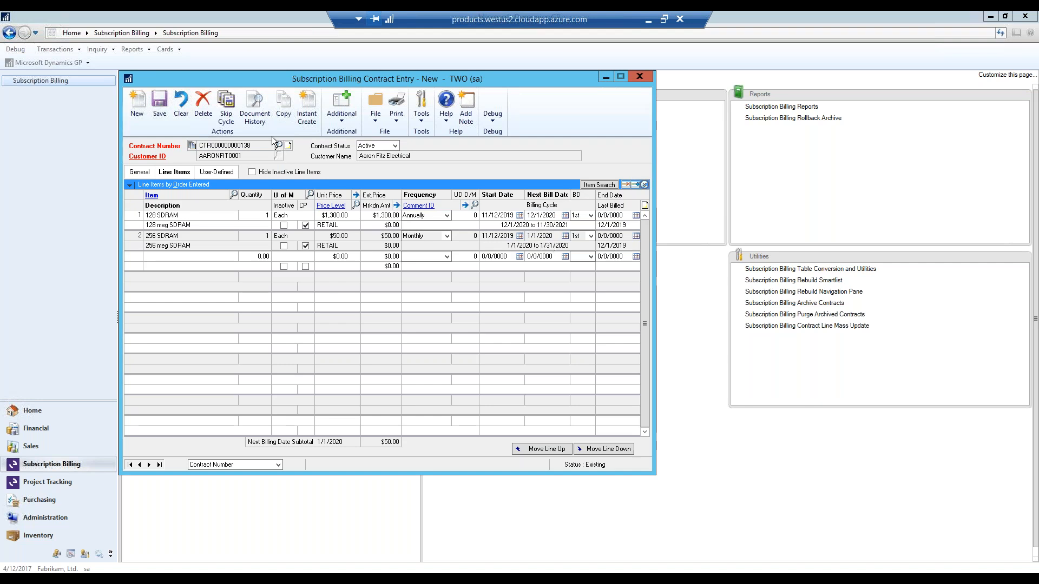
- Open the contract's document history and check which credits are applied to the posted WEBINAR invoice
left_click(254, 111)
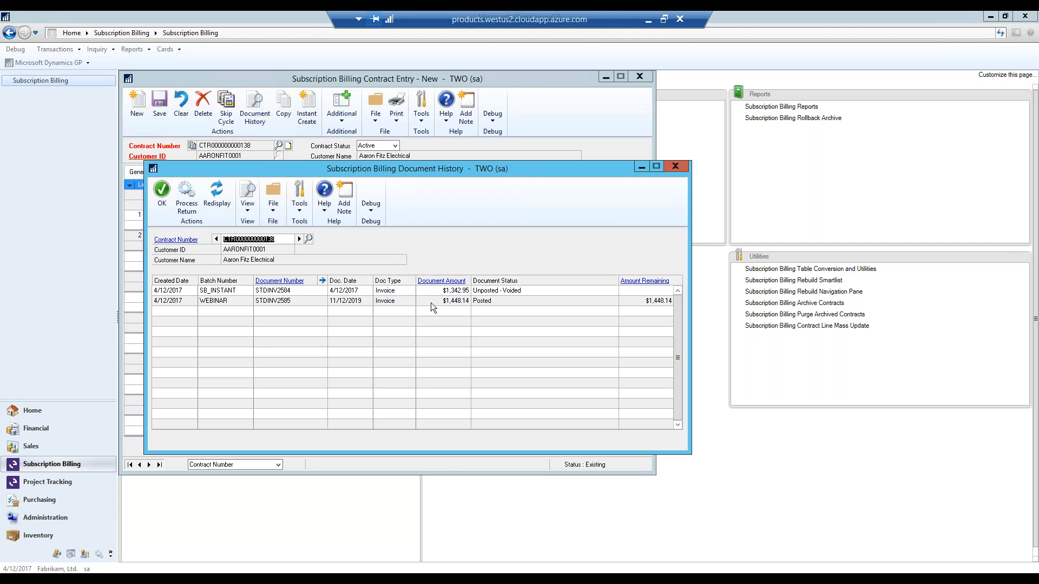
left_click(629, 304)
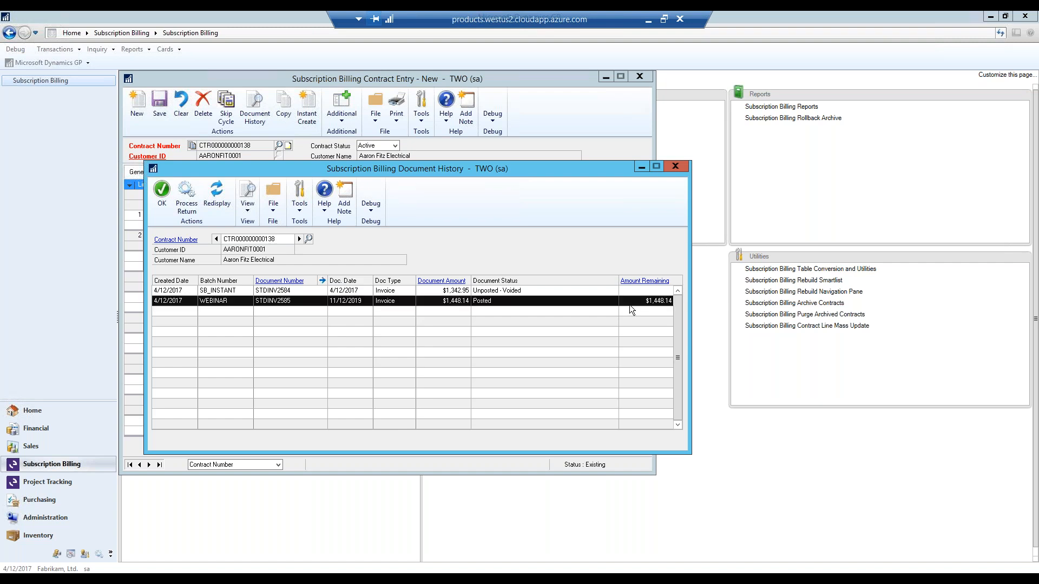
left_click(642, 280)
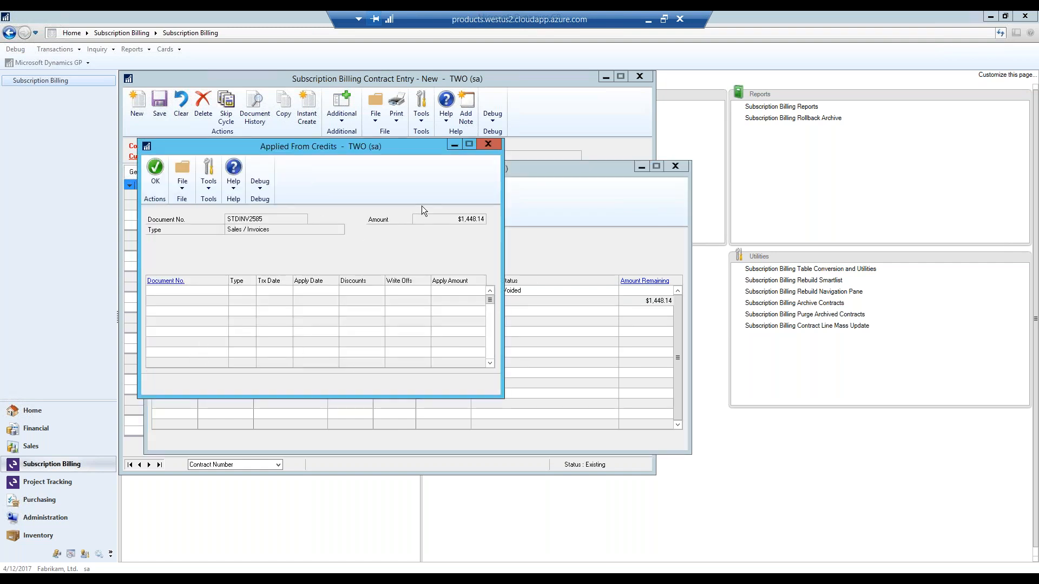
left_click(486, 144)
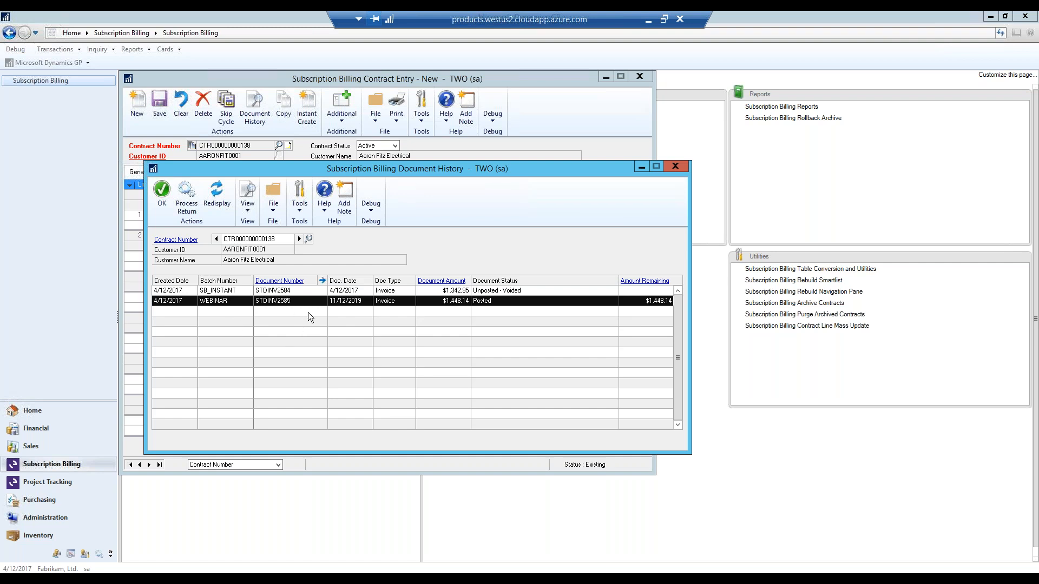
- Create a SOP return for only the 256 SDRAM line of the posted WEBINAR invoice and save it in batch SB_INSTANT
left_click(187, 200)
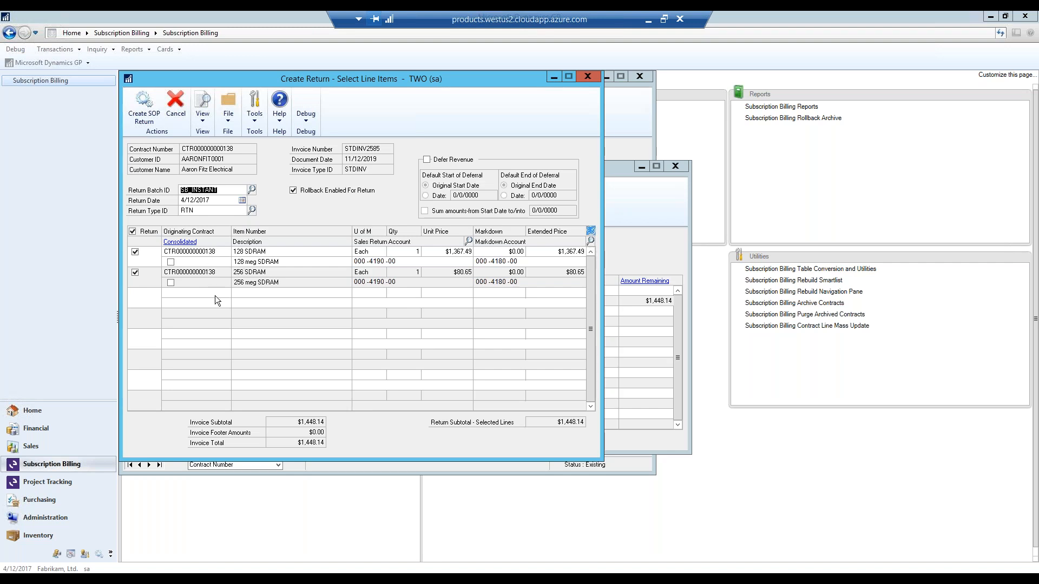
left_click(135, 252)
left_click(135, 251)
left_click(144, 106)
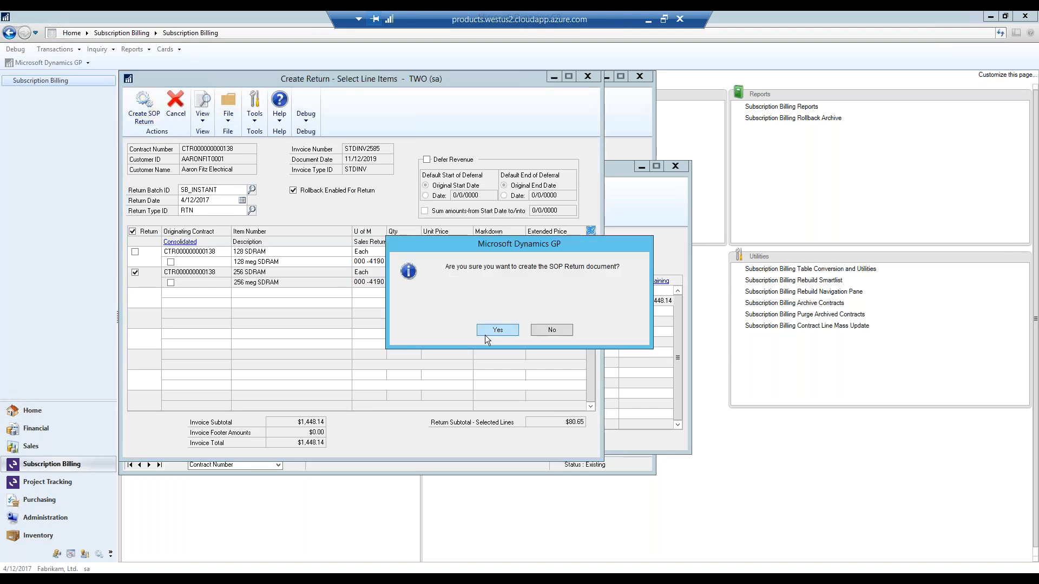
left_click(500, 328)
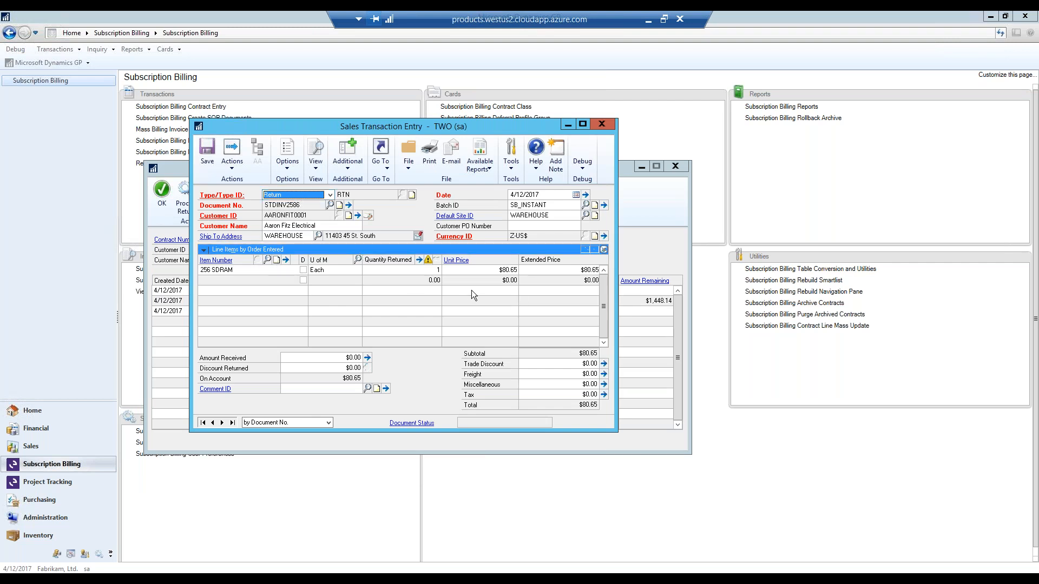
left_click(211, 160)
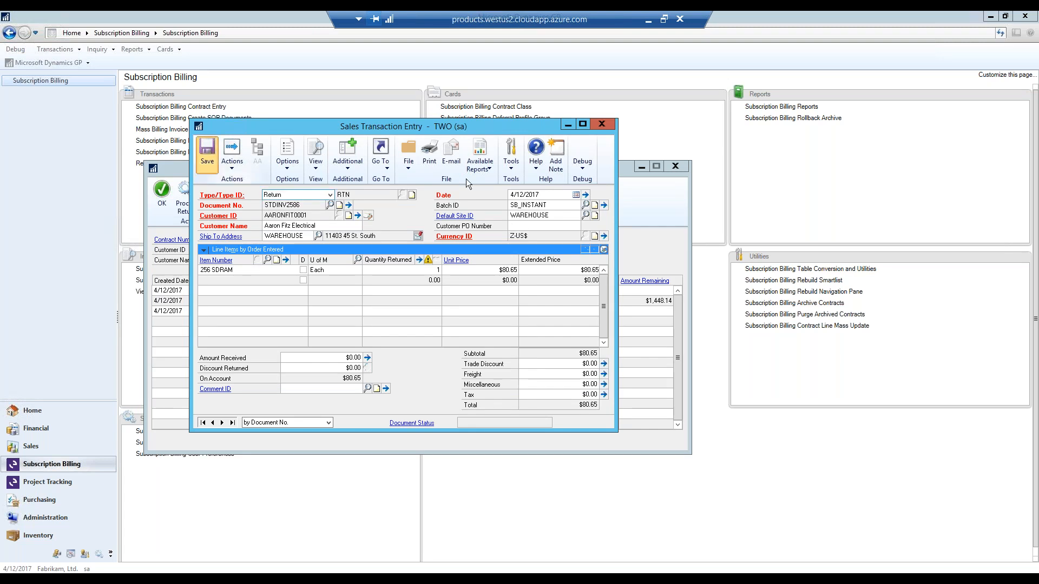
- Close the return and document history windows and load the HEADER import setup in Subscription Billing Importer
left_click(602, 124)
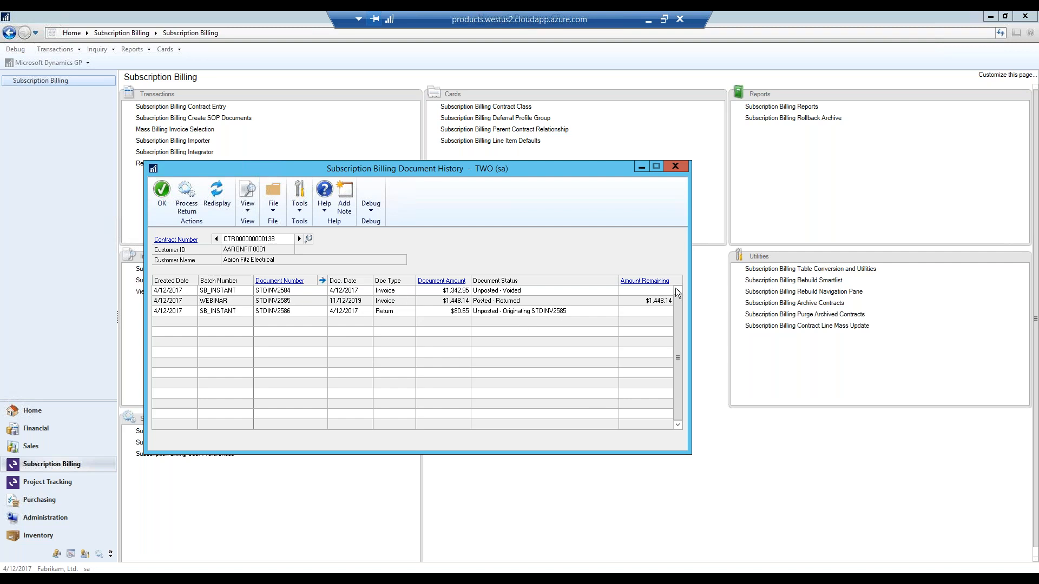
left_click(675, 166)
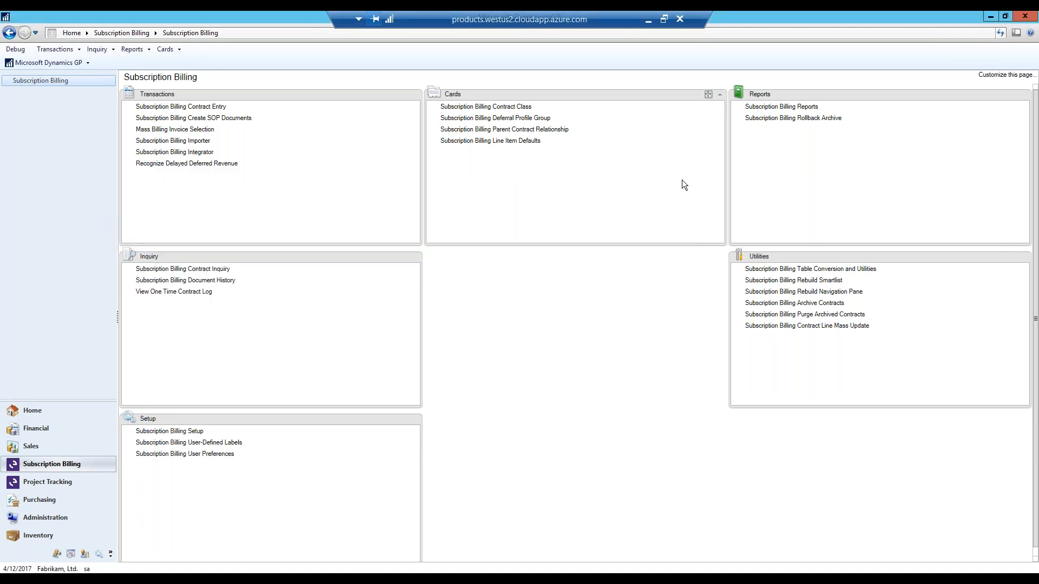
left_click(196, 141)
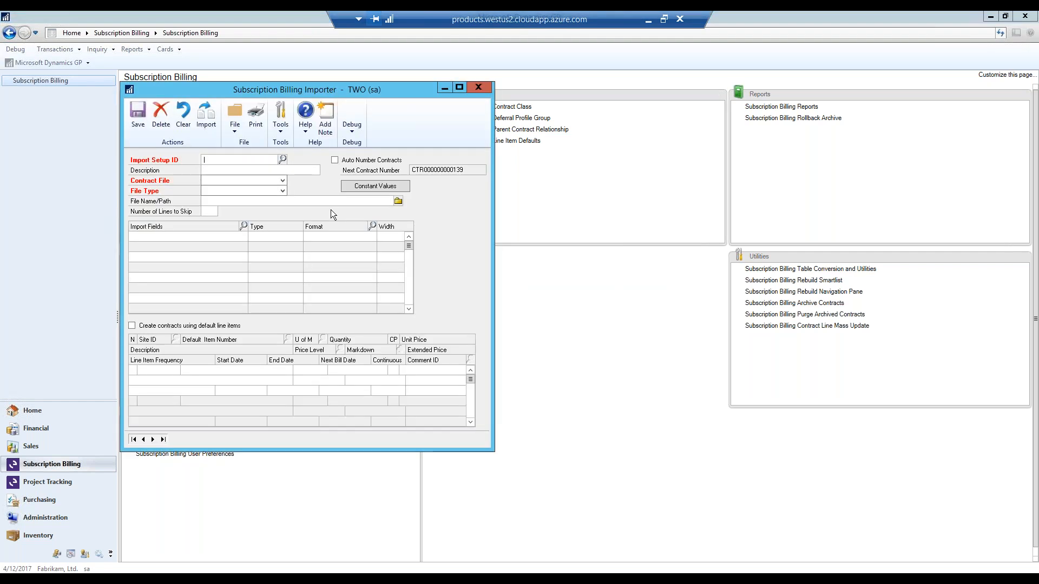
left_click(282, 160)
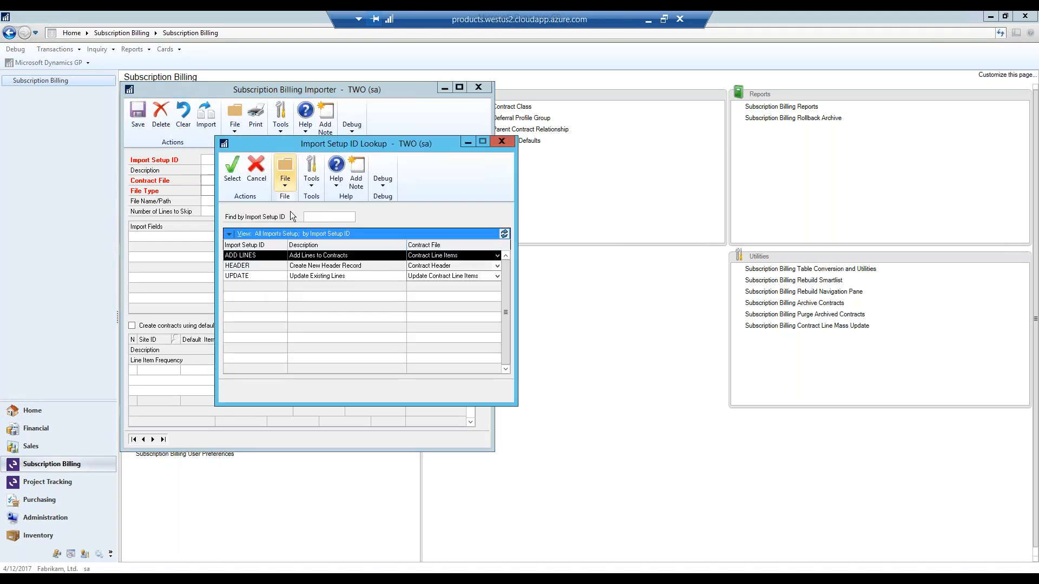
left_click(317, 266)
double_click(318, 267)
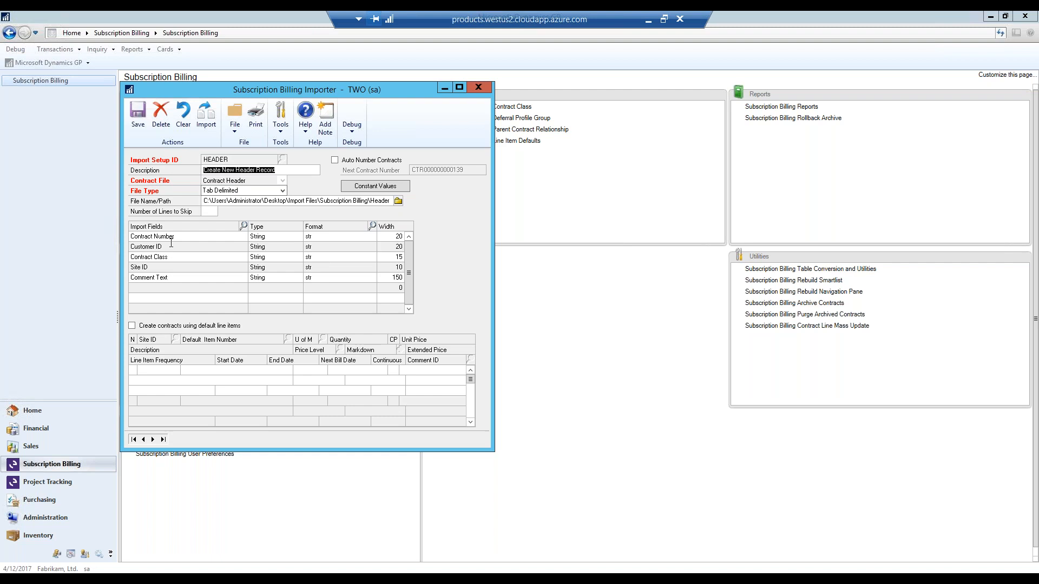
- Import the contract header records with the ME Import Status report output to the screen, and close the report after review
left_click(207, 116)
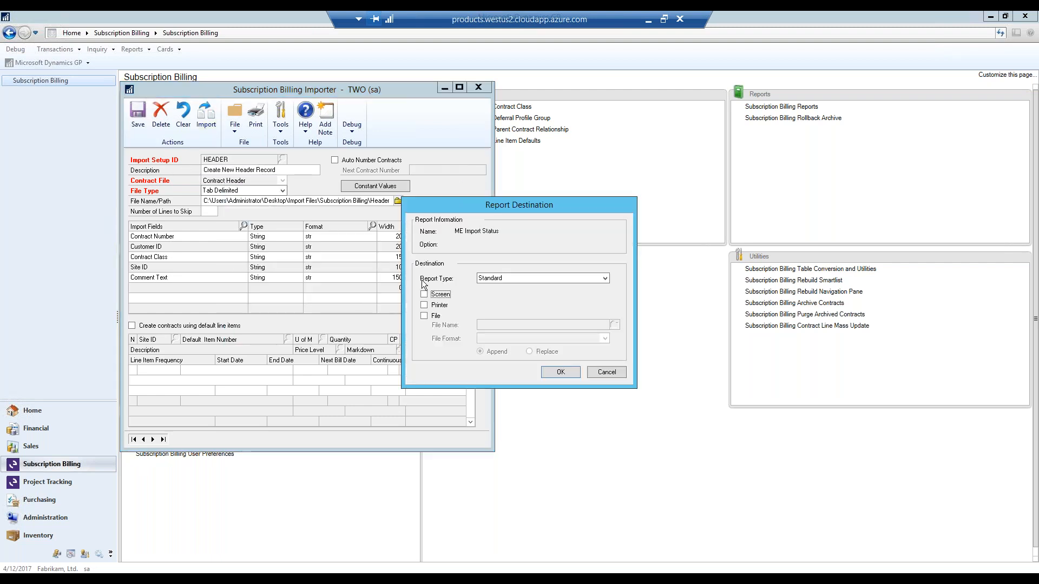
left_click(430, 293)
left_click(561, 373)
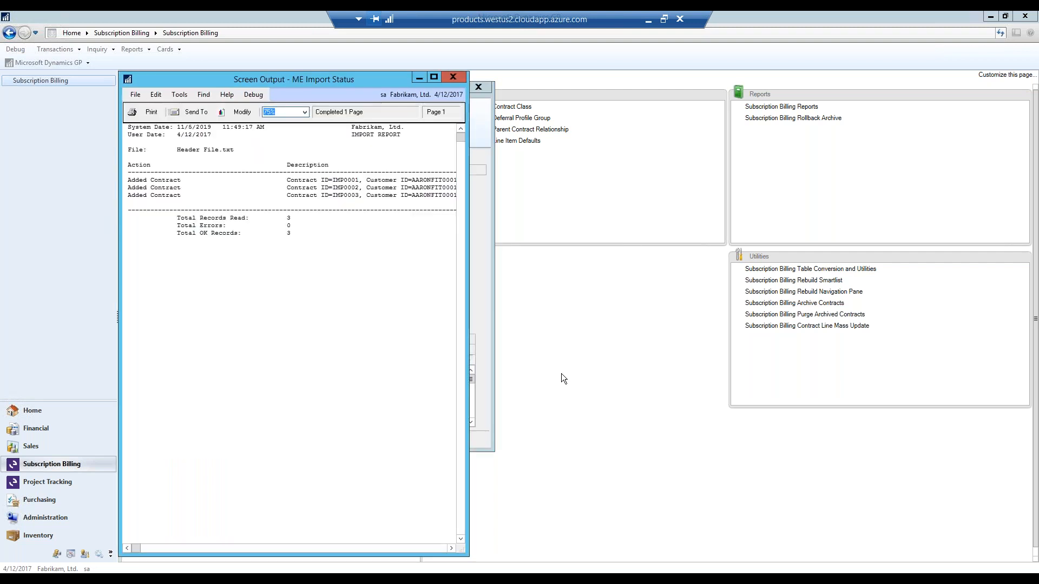
left_click(456, 80)
- Load the ADD LINES import setup in place of HEADER and look through the fields available for contract line item imports
left_click(183, 116)
left_click(283, 160)
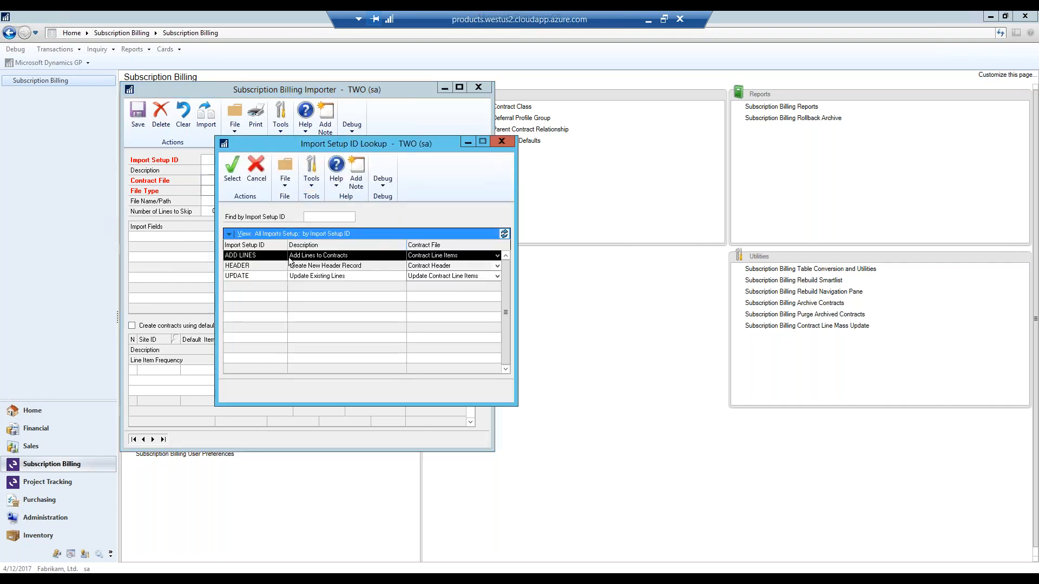
double_click(289, 257)
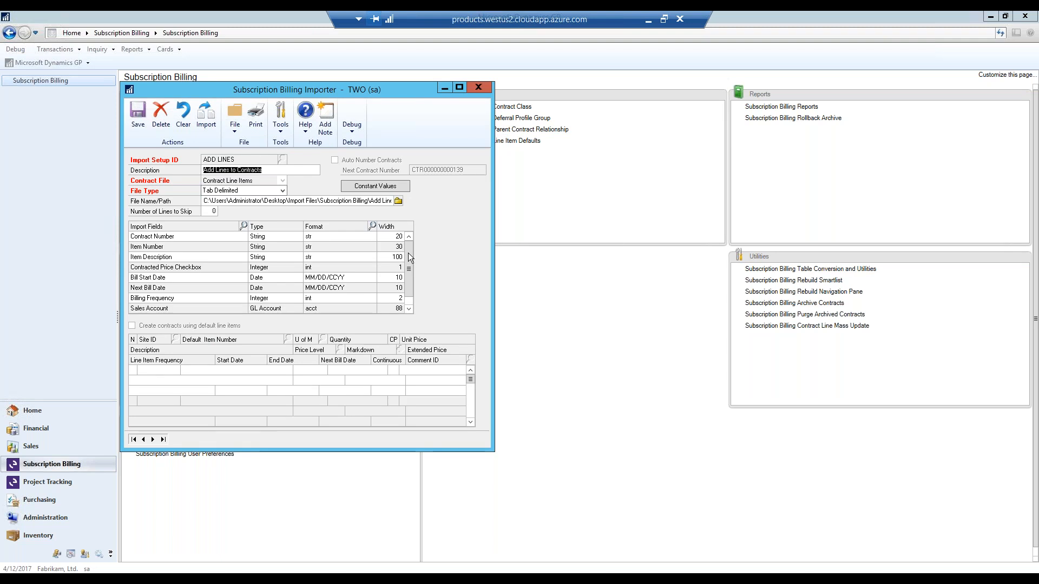
left_click(204, 239)
left_click(243, 227)
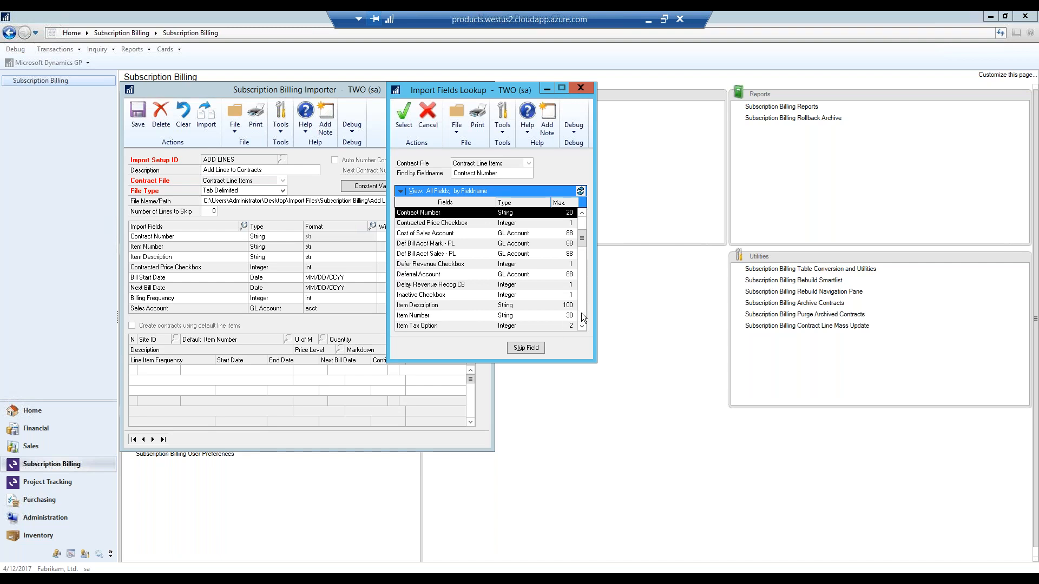
scroll(582, 315, "down", 12)
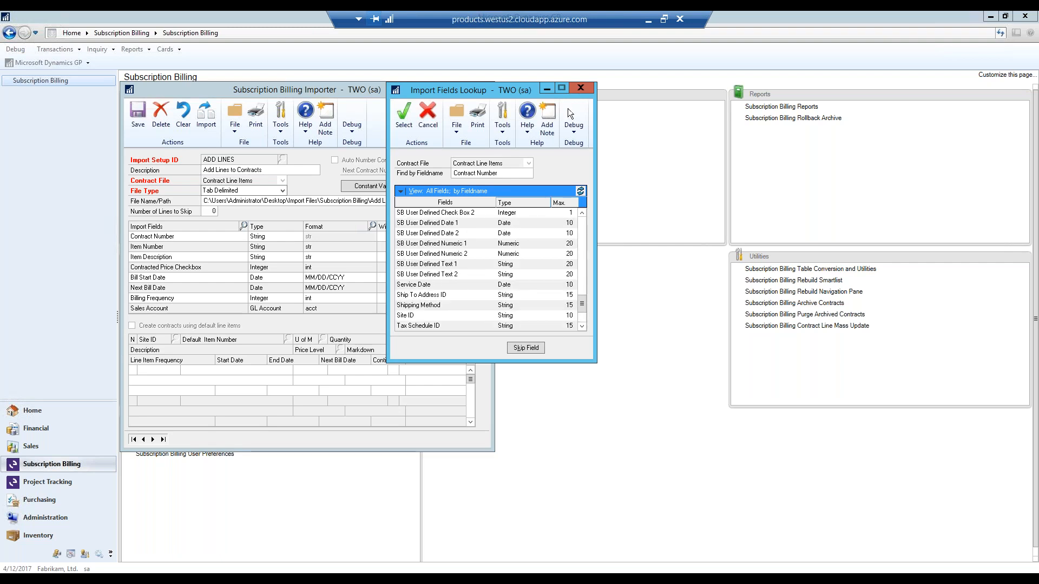
left_click(582, 87)
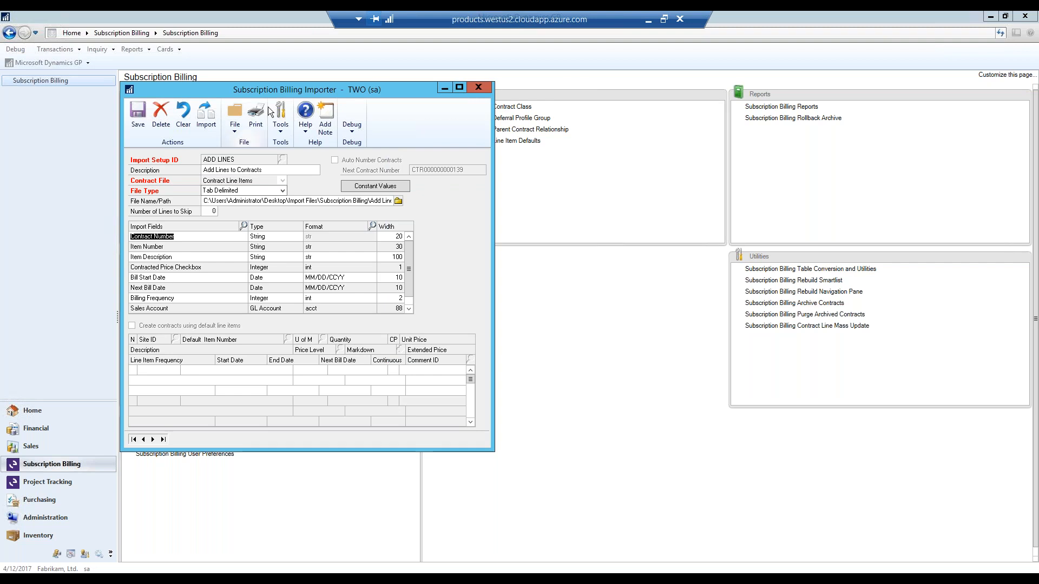
- Import the contract line items with the status report output to the screen, widen the report to read it, and close it
left_click(209, 116)
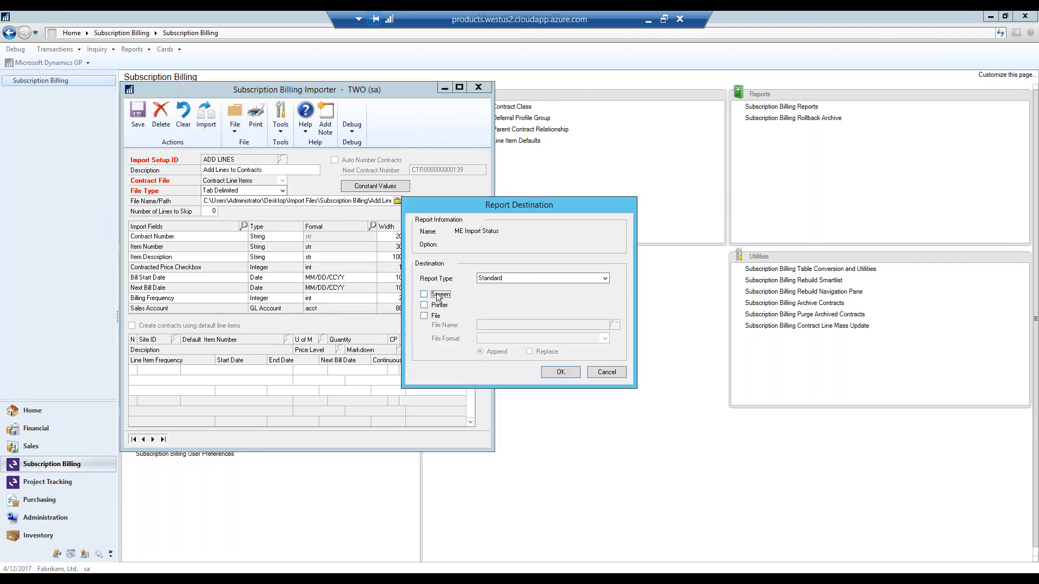
left_click(551, 374)
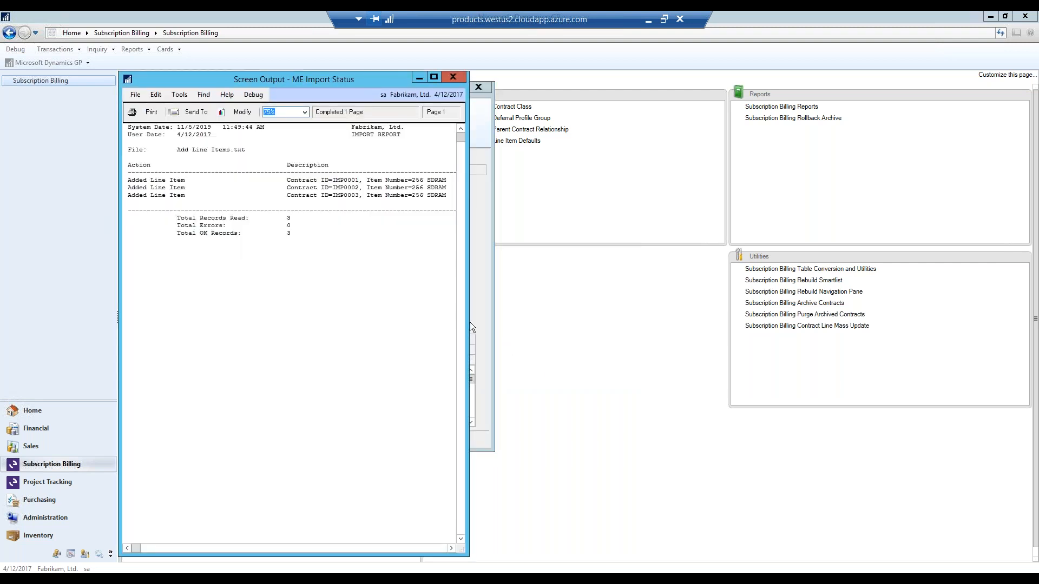
left_click_drag(470, 323, 724, 317)
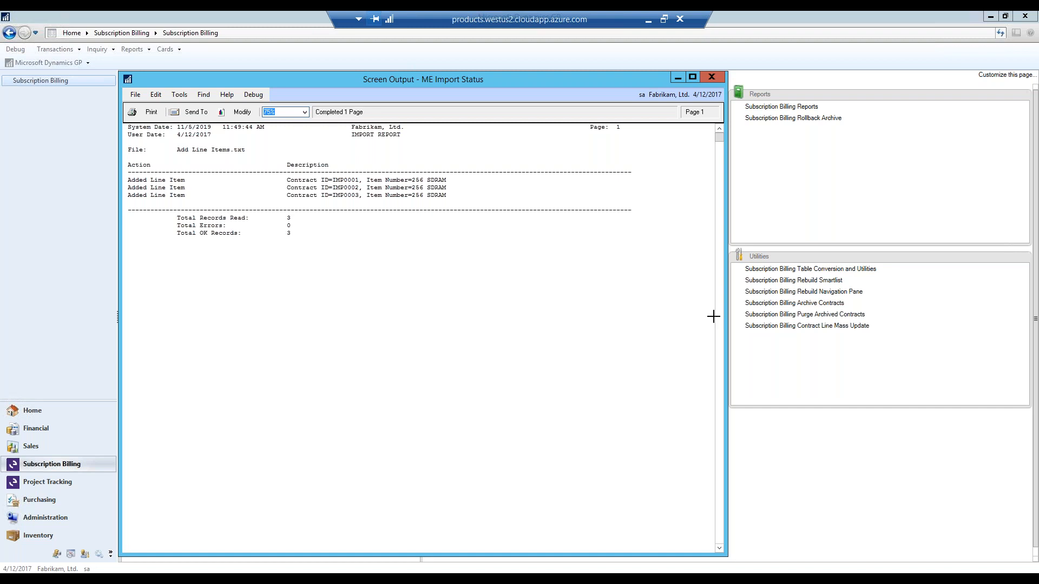
left_click(711, 77)
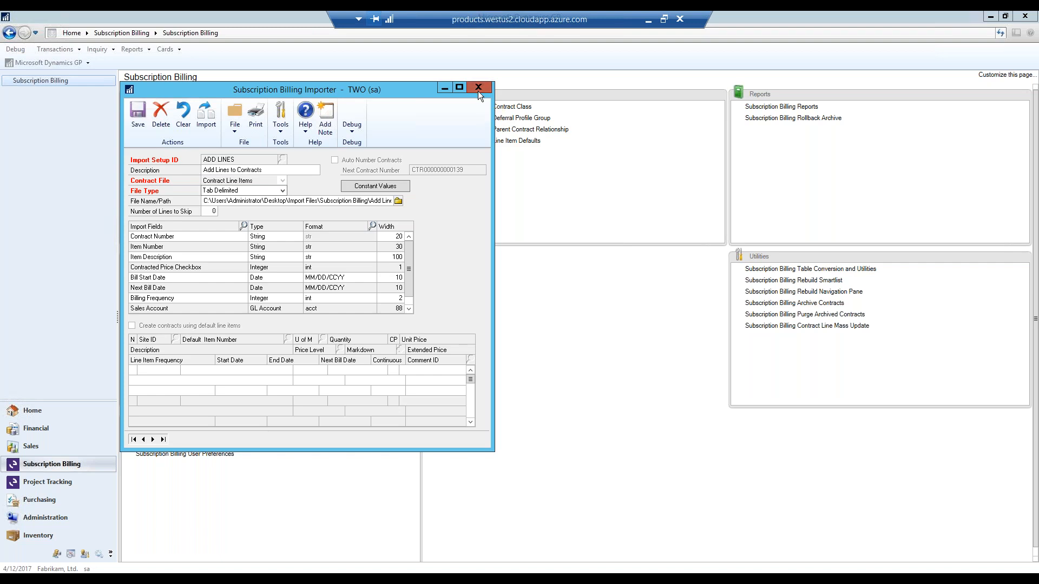
- Close Subscription Billing Importer, look over the Recognize Delayed Deferred Revenue window, and close it
left_click(478, 91)
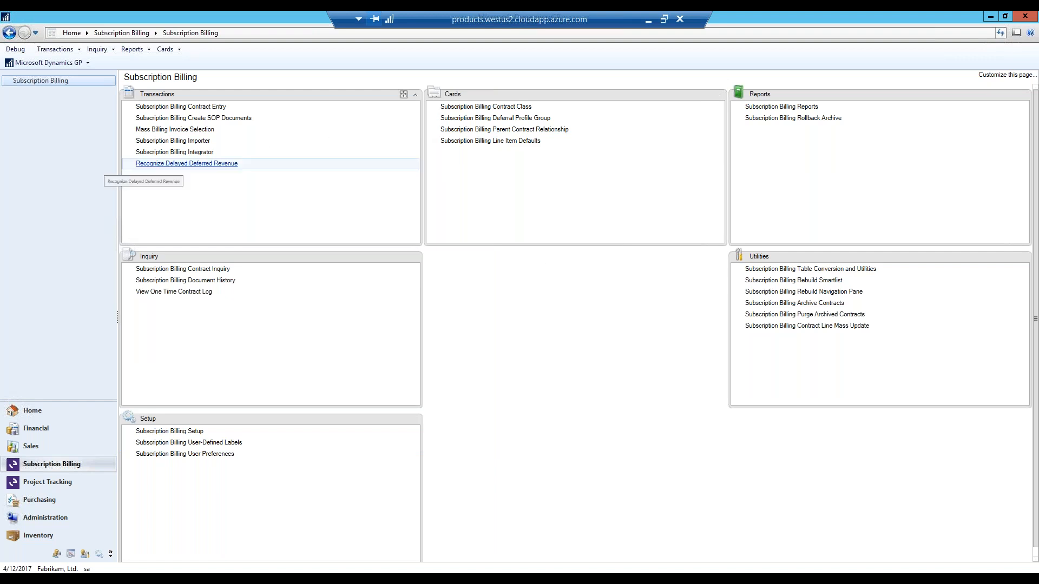
left_click(187, 163)
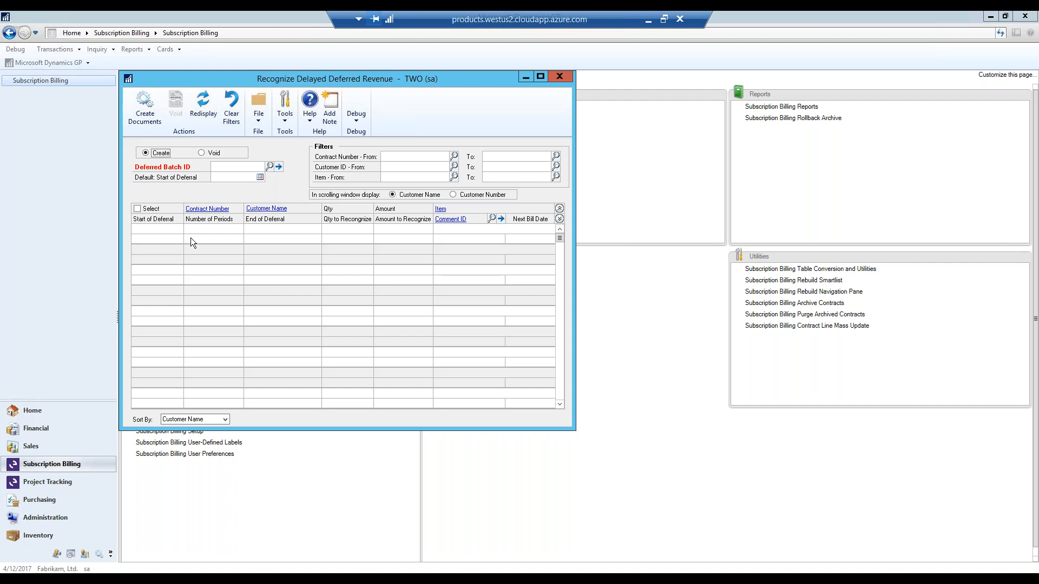
left_click(565, 80)
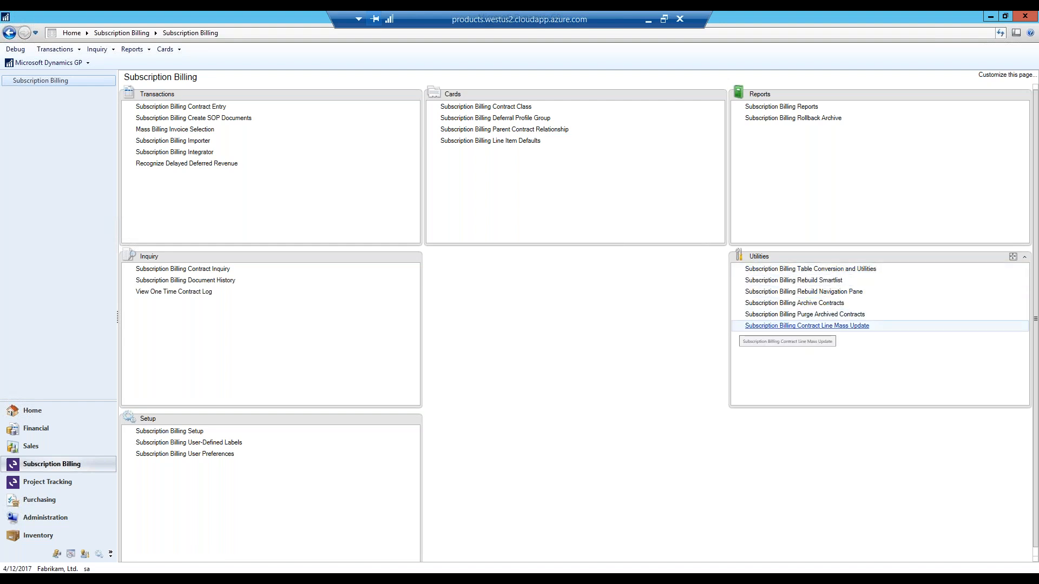
- Preview all active contract lines in Subscription Billing Contract Line Mass Update and commit a 10.00% price increase for only the first Road Sign line
left_click(807, 325)
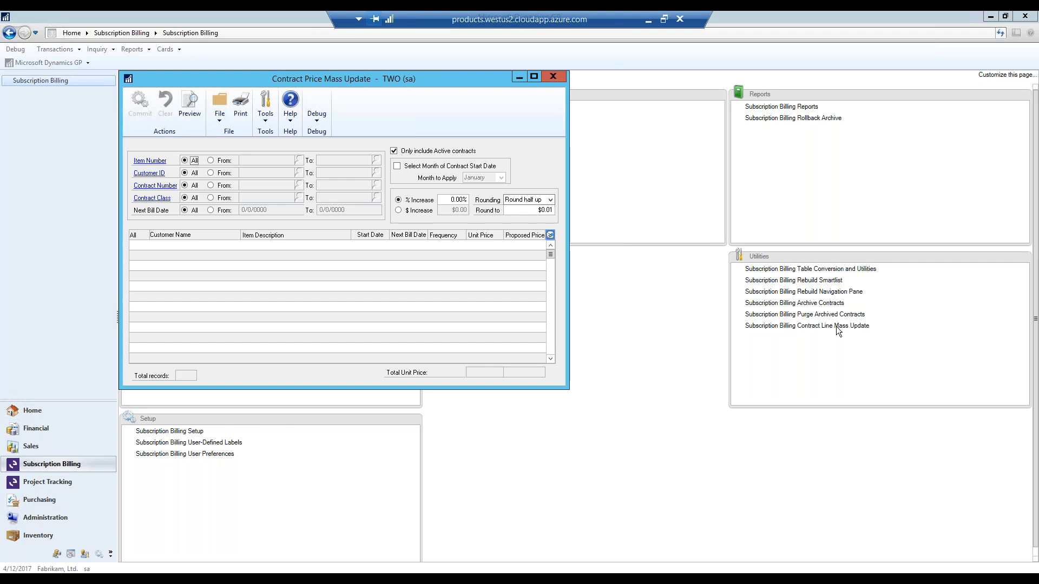
left_click(190, 103)
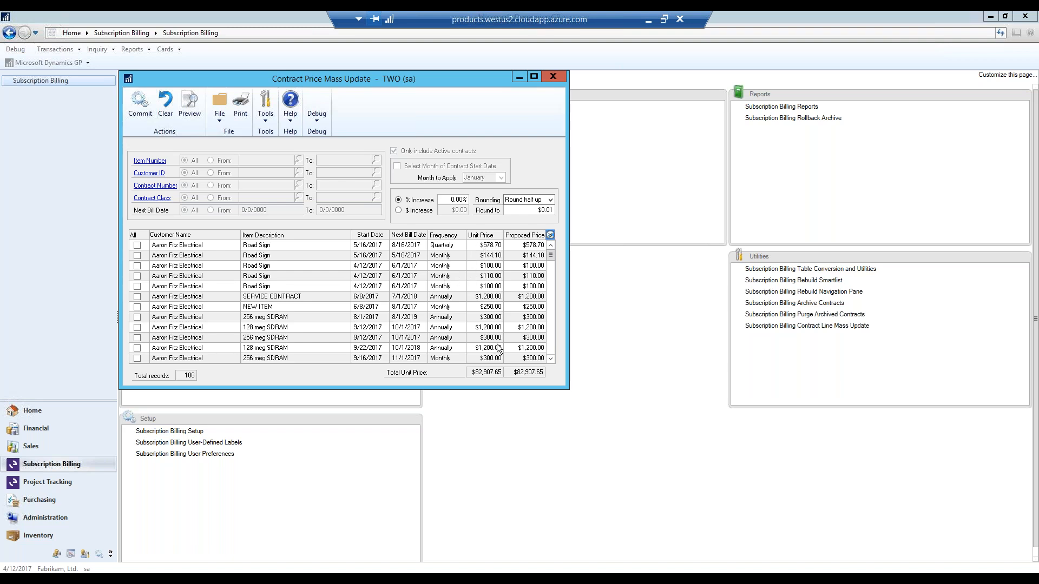
left_click(444, 200)
type("0.1")
key("Tab")
left_click(137, 246)
left_click(140, 106)
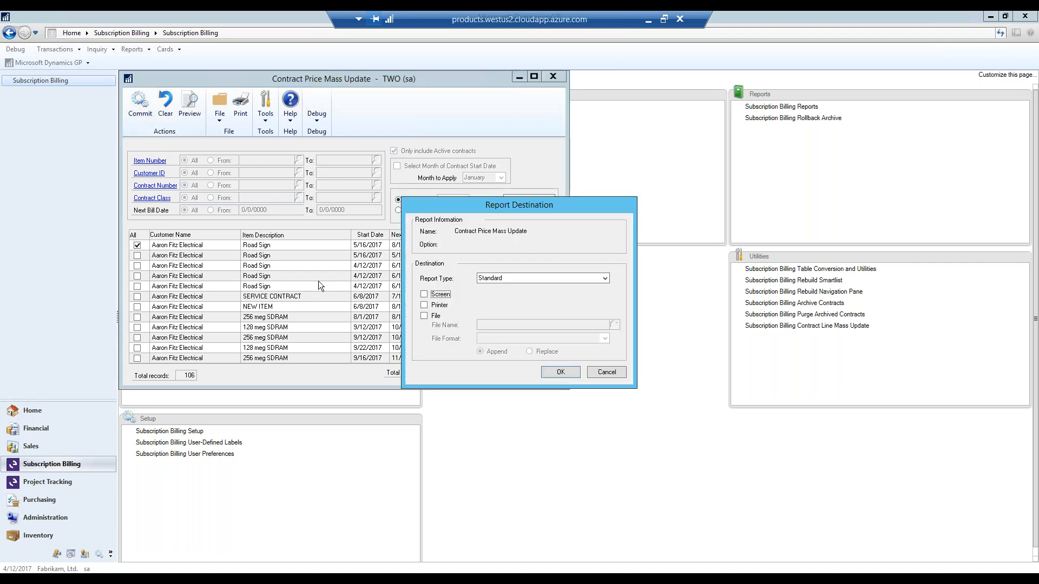
- Output the Contract Price Mass Update report to the screen, widen it to read the prices, and close the report and update window
left_click(554, 374)
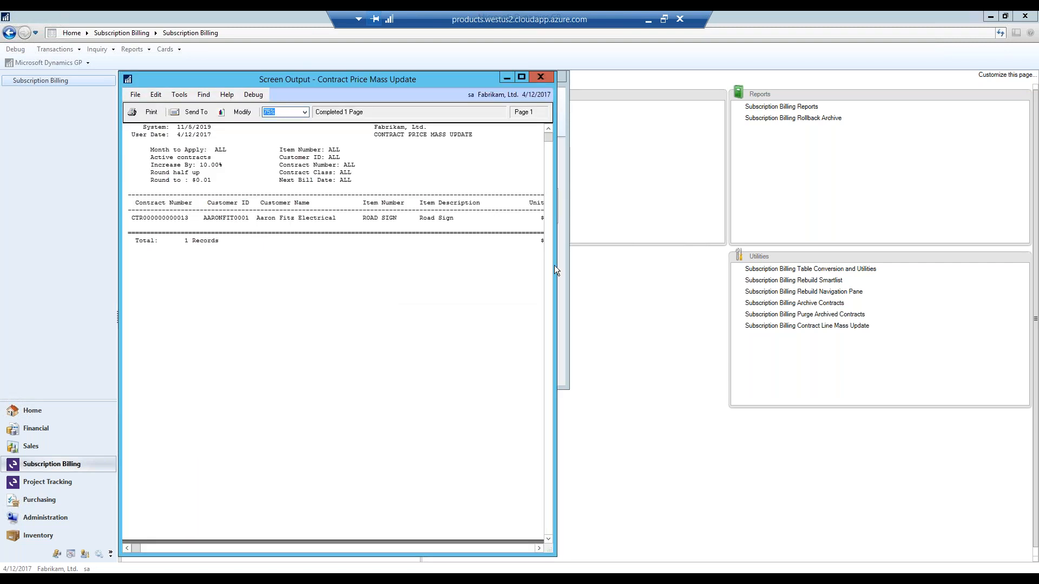
left_click_drag(553, 265, 733, 259)
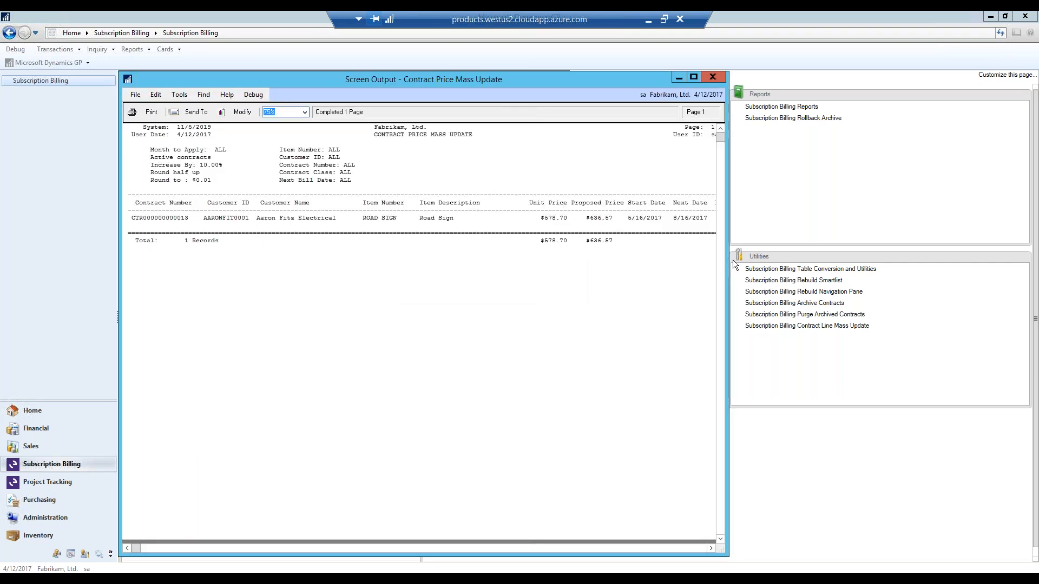
left_click(713, 76)
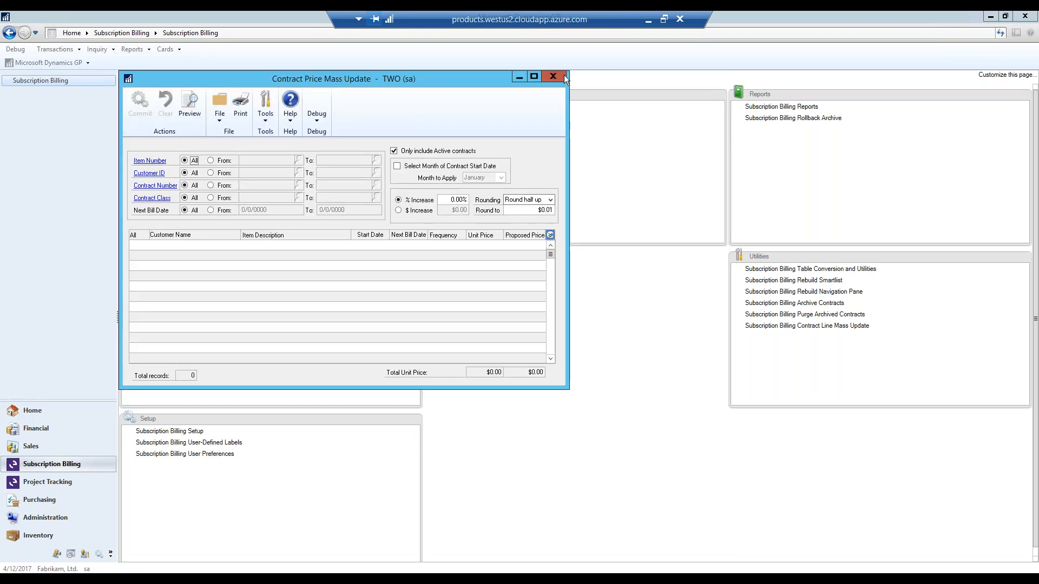
left_click(564, 75)
- Open SmartList and display the Contracts Due To Be Billed list under SB - Contract Detailed in Subscription Billing
left_click(80, 63)
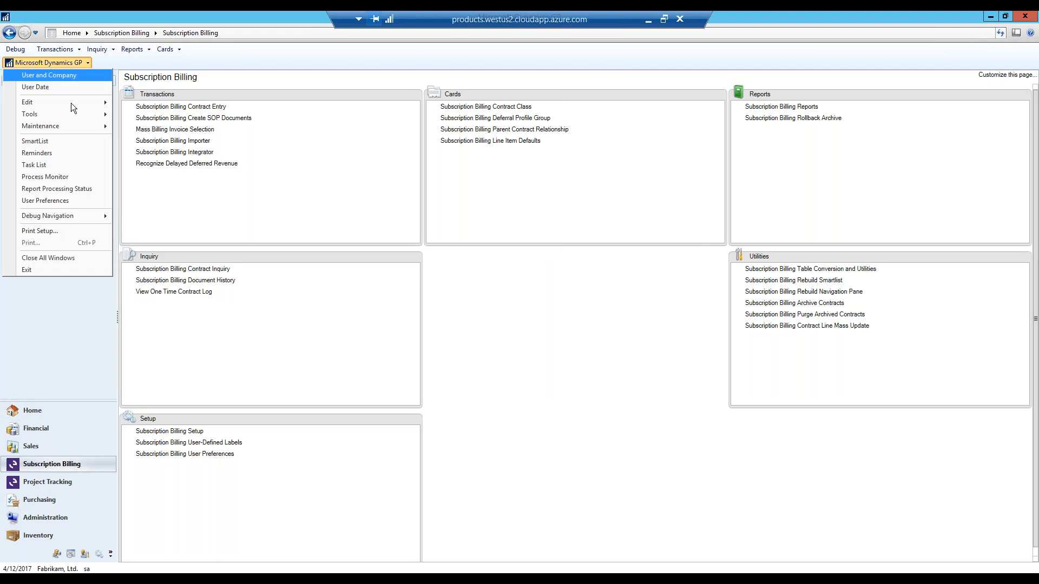
left_click(66, 141)
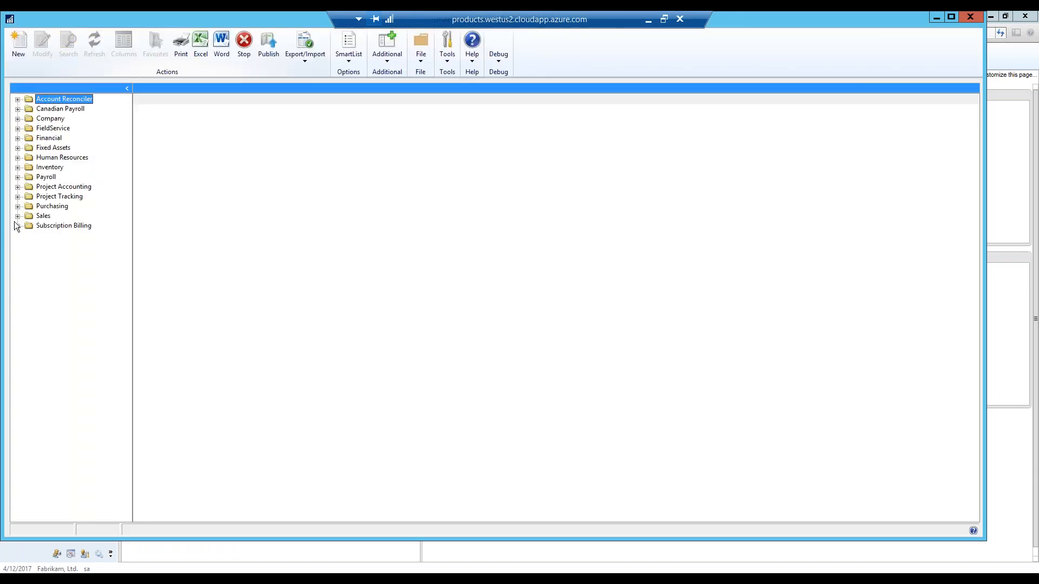
left_click(17, 226)
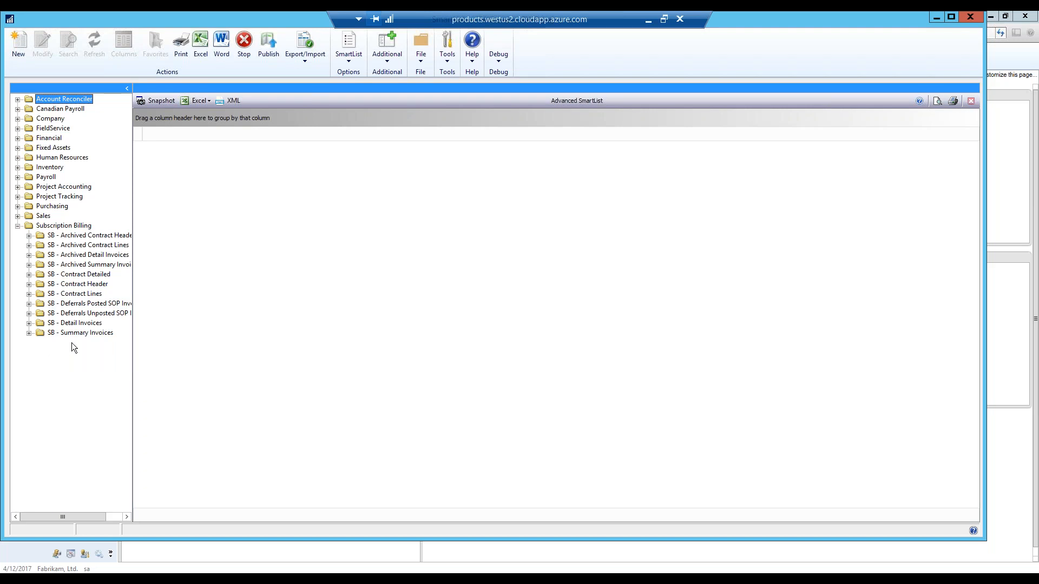
left_click(29, 275)
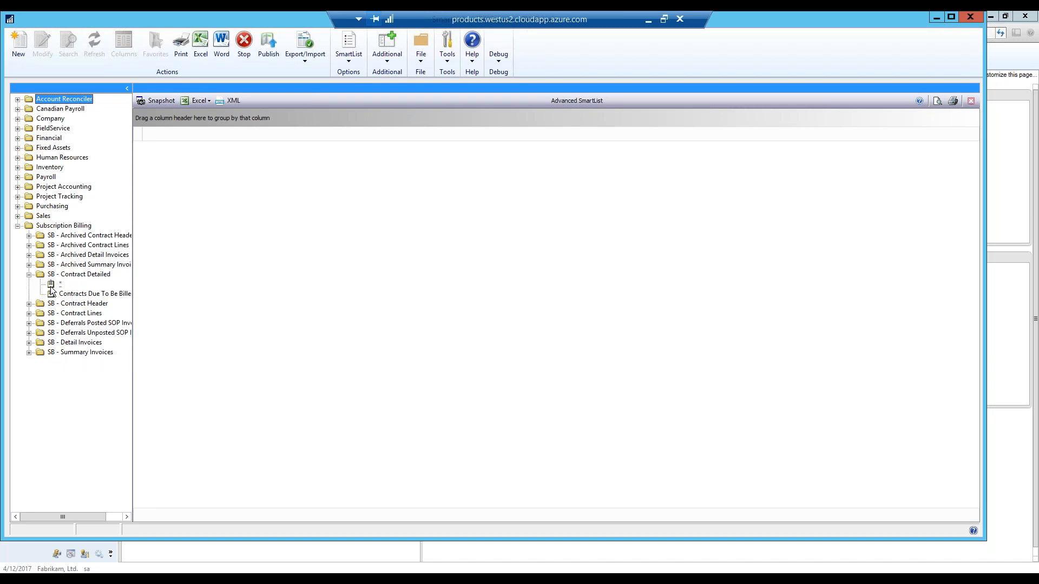
left_click(68, 294)
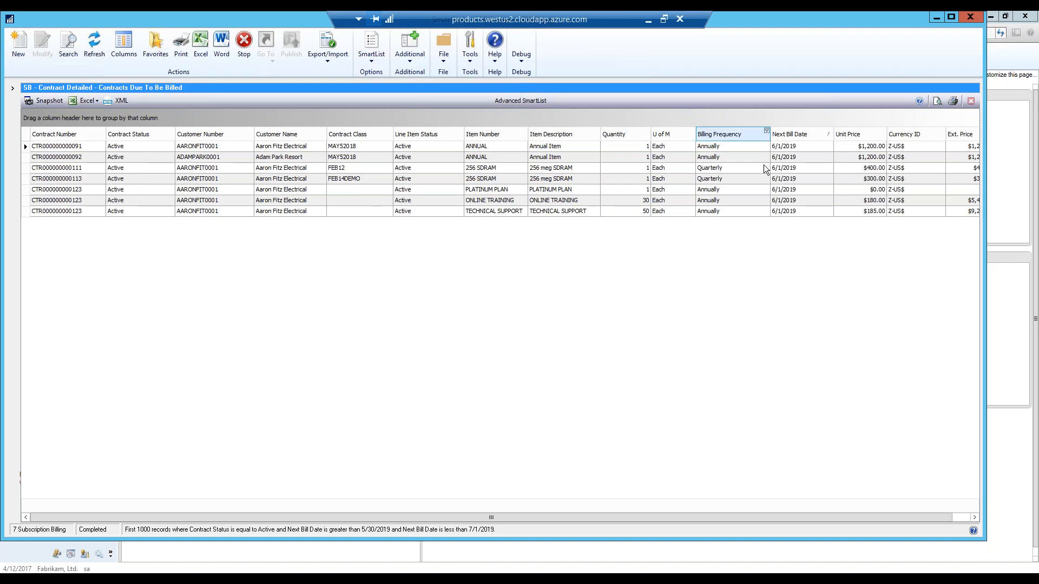
- Move the Next Bill Date column directly before Customer Name and group the list by Contract Number with Customer Name nested beneath it
left_click_drag(812, 139, 265, 133)
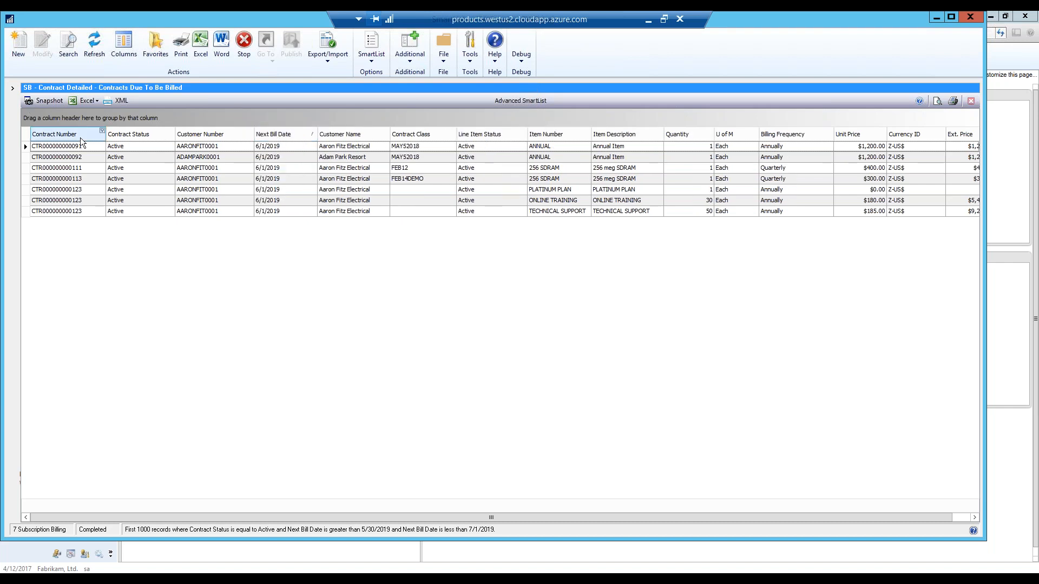
left_click_drag(80, 138, 81, 122)
left_click_drag(82, 124, 83, 123)
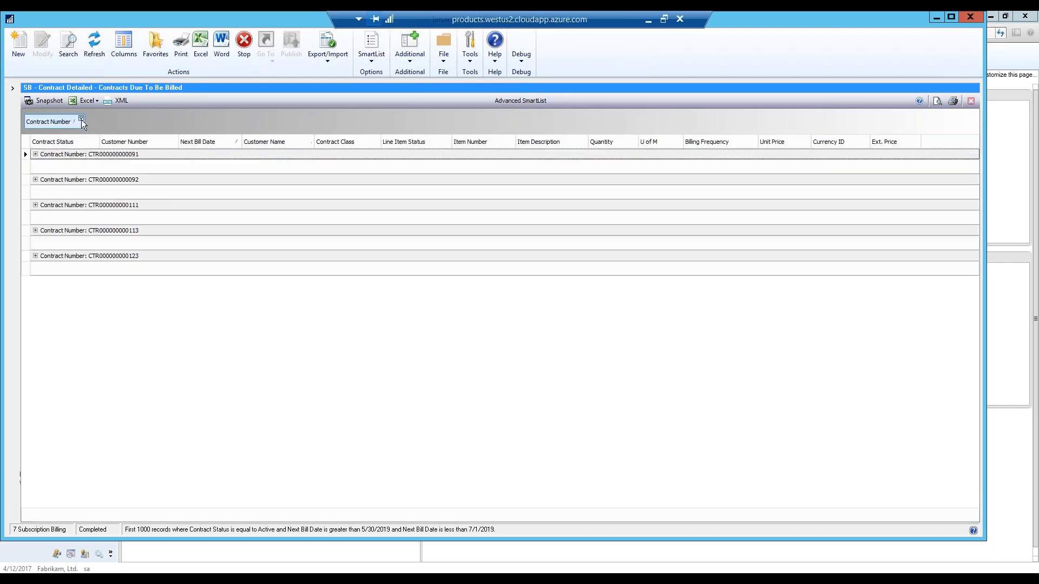
left_click_drag(268, 142, 117, 132)
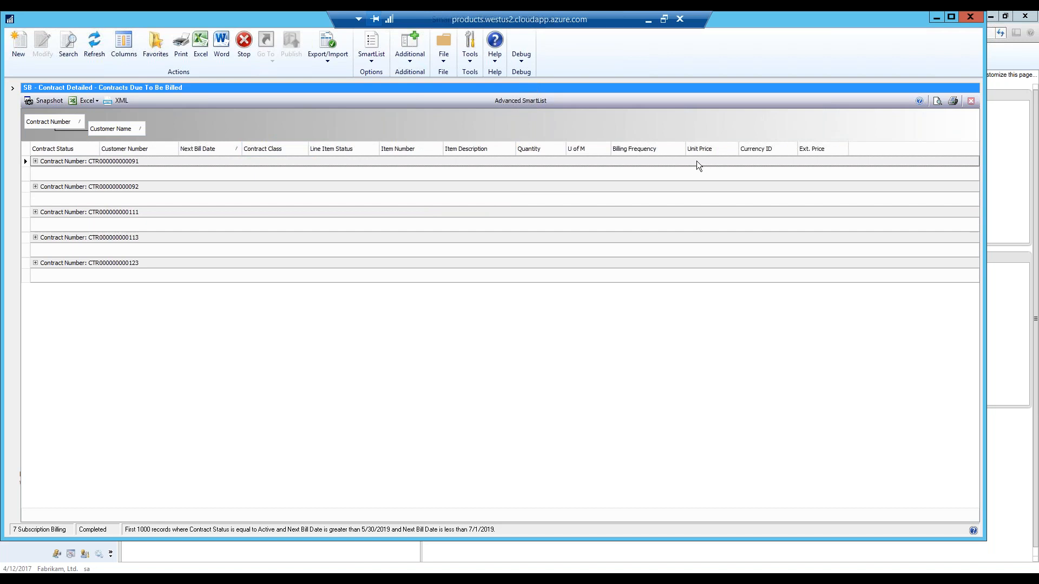
- Add a sum of Ext. Price to each contract group's footer and to the grand total row
right_click(812, 160)
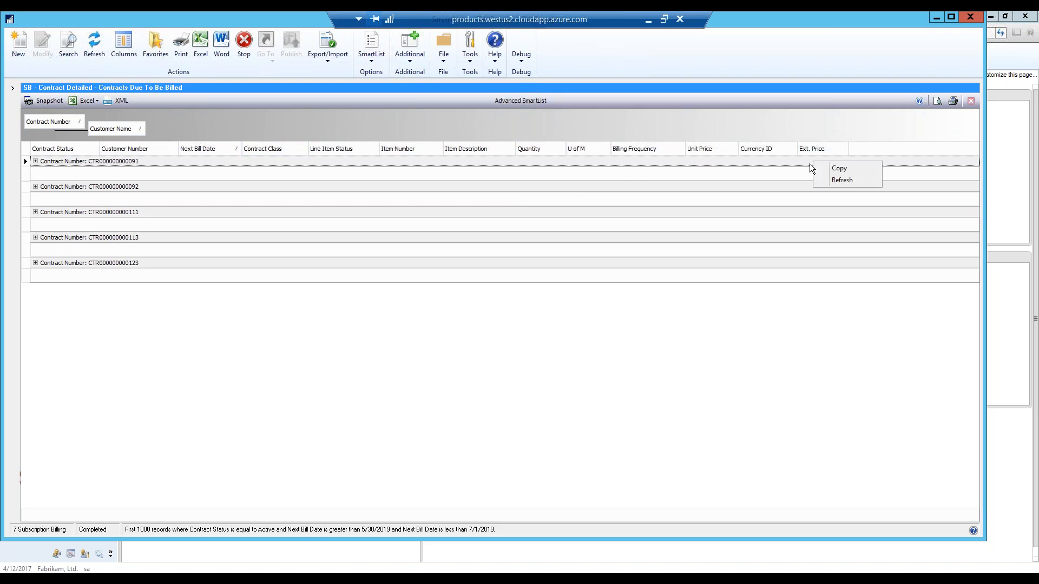
right_click(801, 180)
left_click(810, 184)
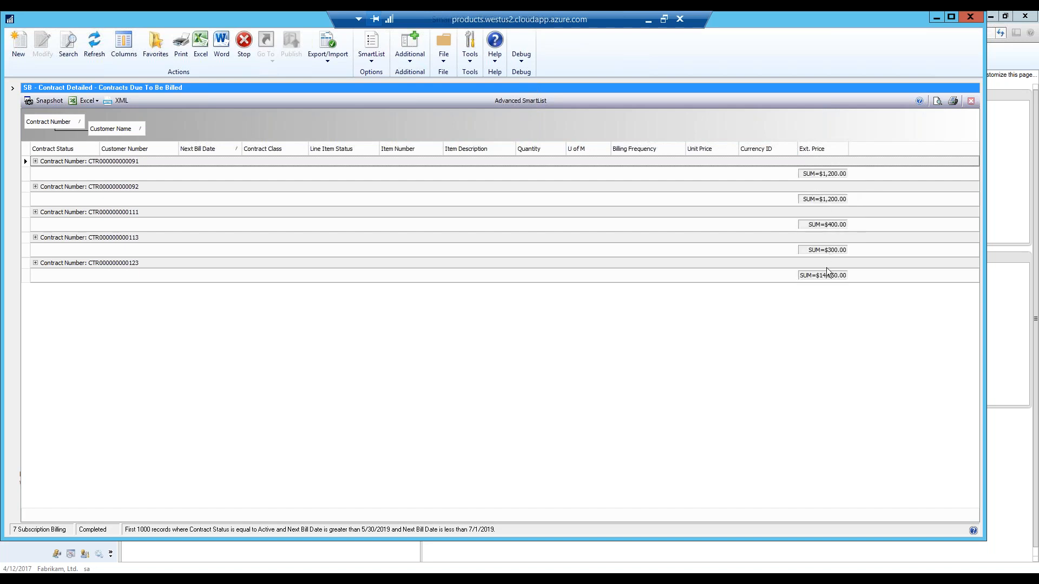
right_click(825, 519)
left_click(845, 445)
- Expand the last contract group and its customer subgroup to examine the line items due to be billed
left_click(35, 263)
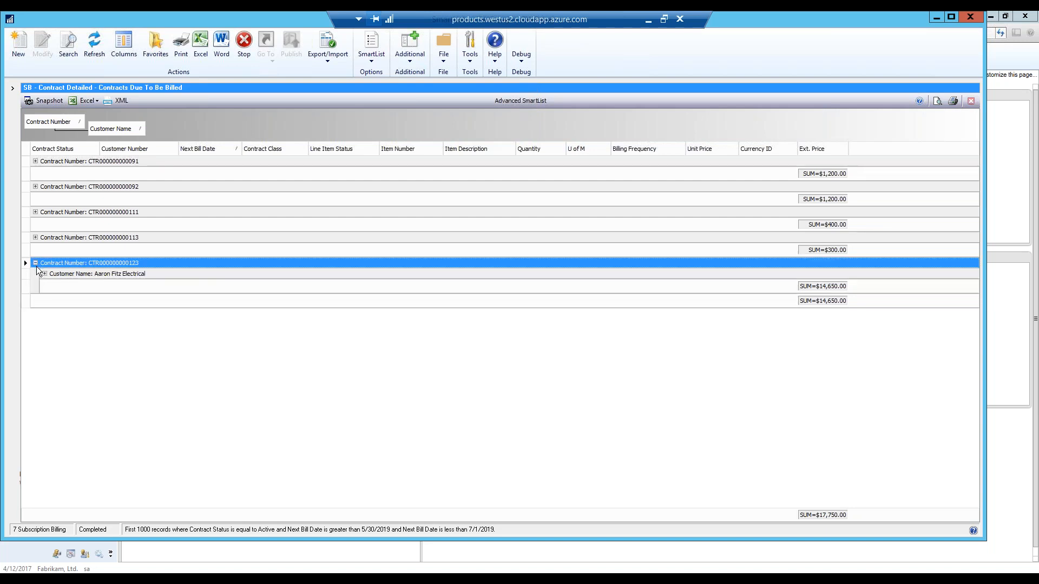
left_click(44, 274)
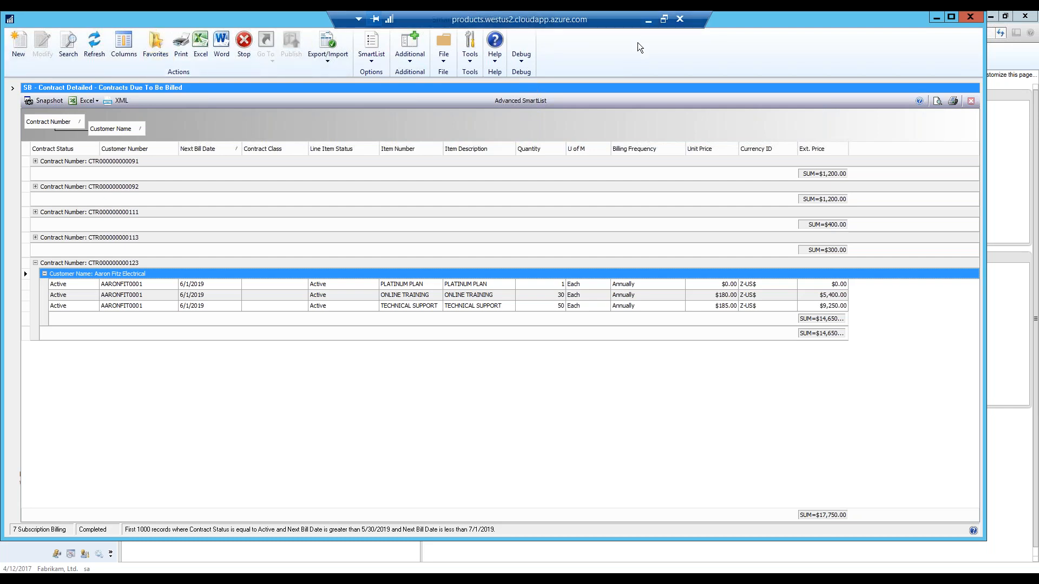
key("alt+Tab")
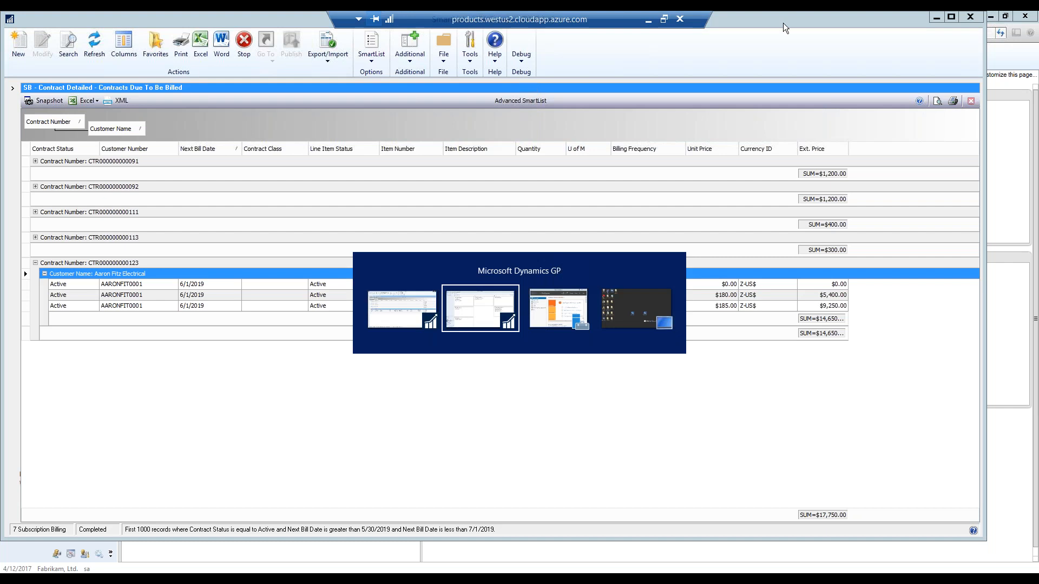